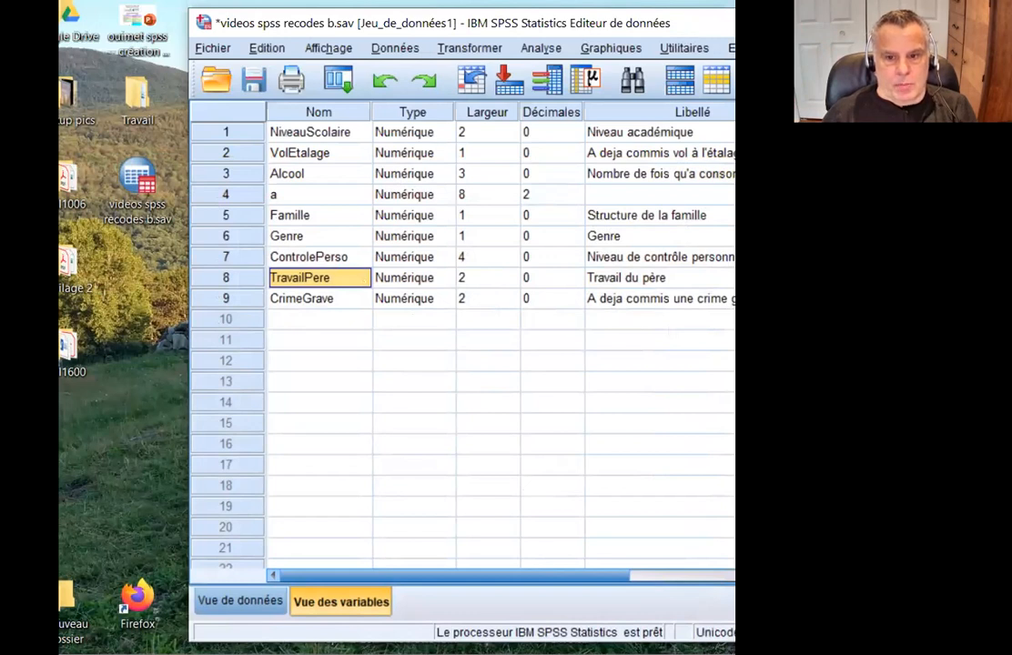
Open the Frequencies analysis and add all eight remaining variables to the analysis list alongside a.
drag(692, 22, 568, 22)
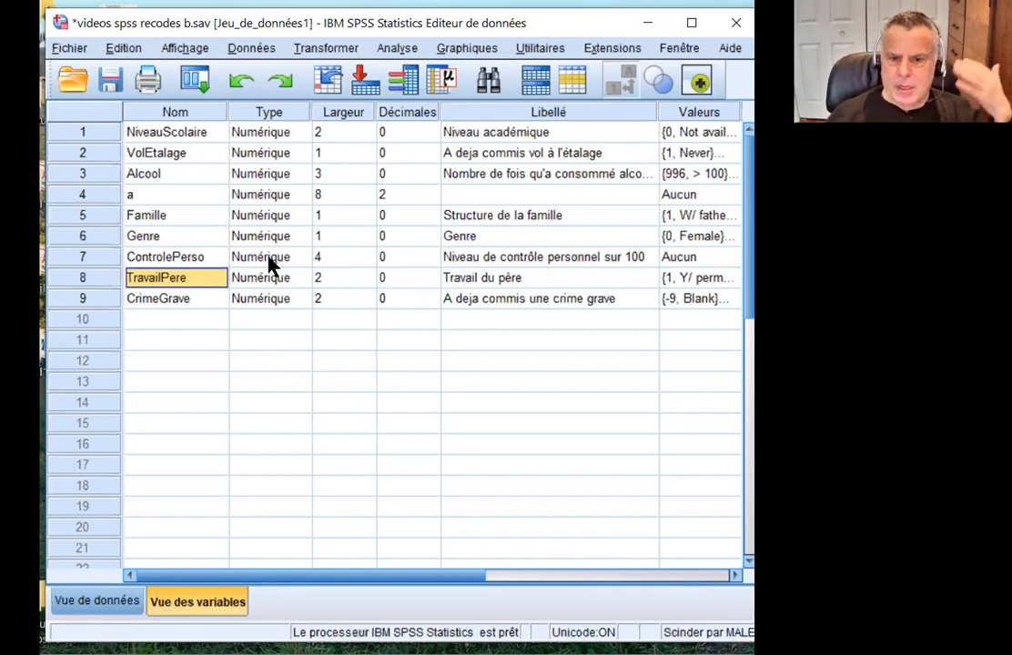
click(405, 49)
mouse_move(425, 88)
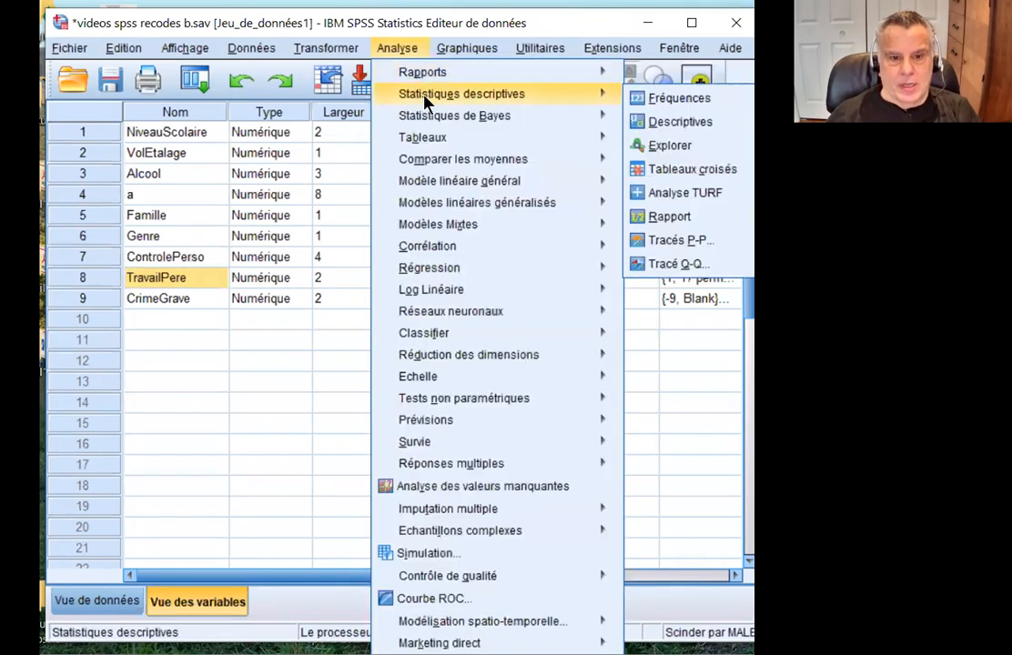
click(674, 100)
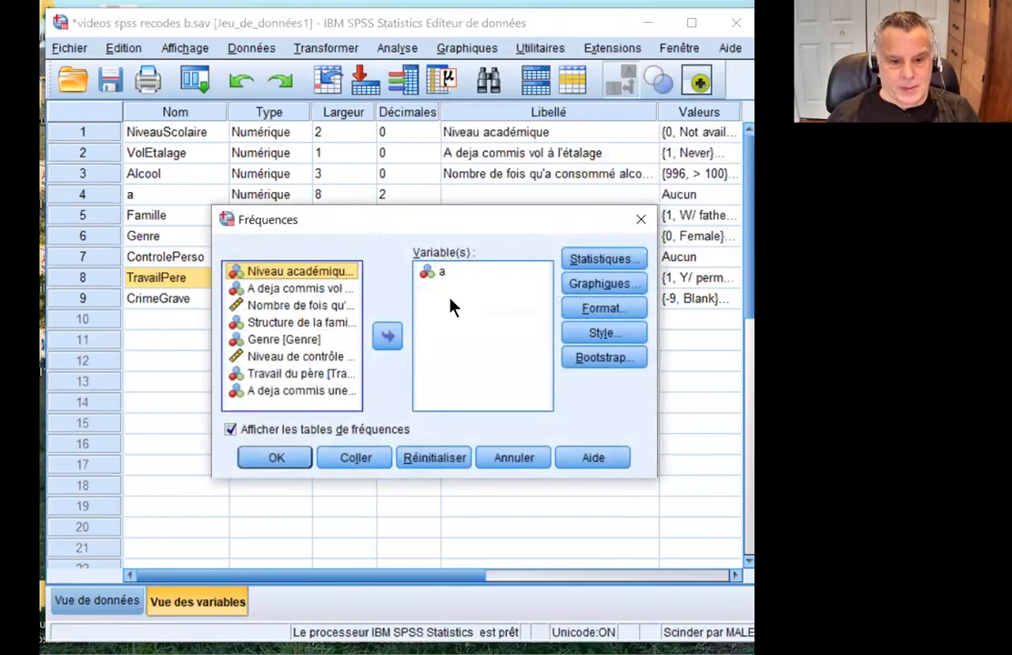
shift+click(328, 393)
click(388, 336)
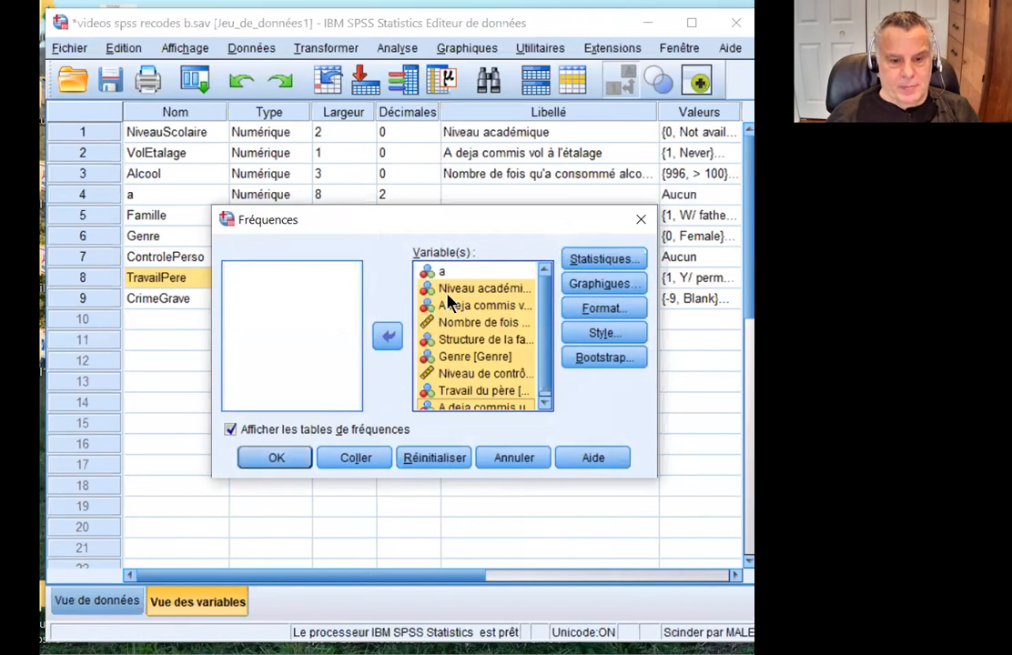
Empty the Frequencies analysis list, removing a first and the eight other variables together.
click(442, 273)
click(388, 336)
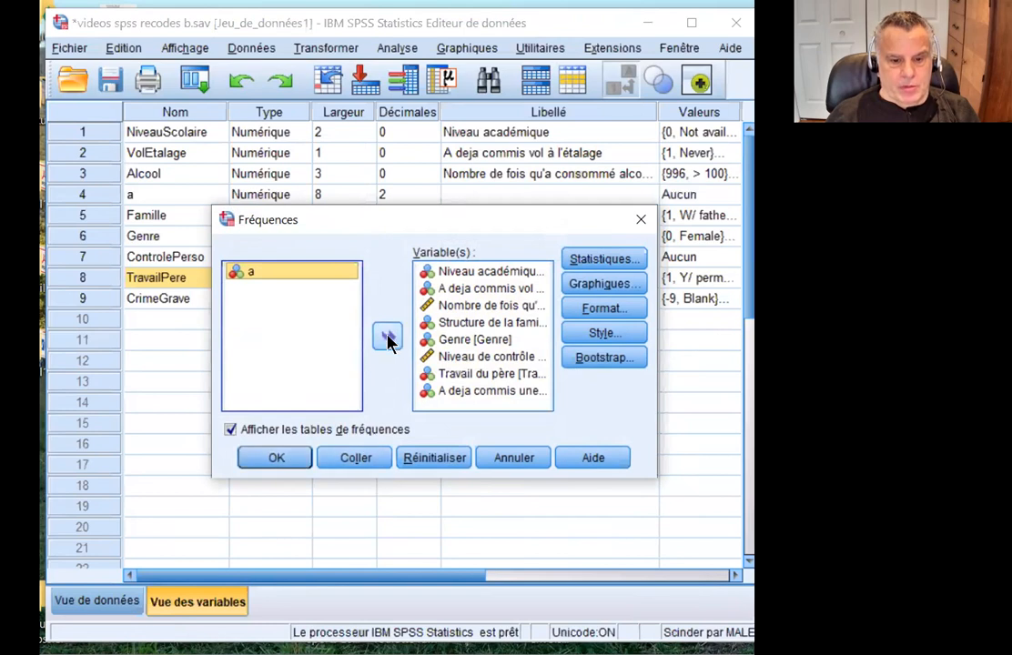
click(471, 273)
shift+click(464, 391)
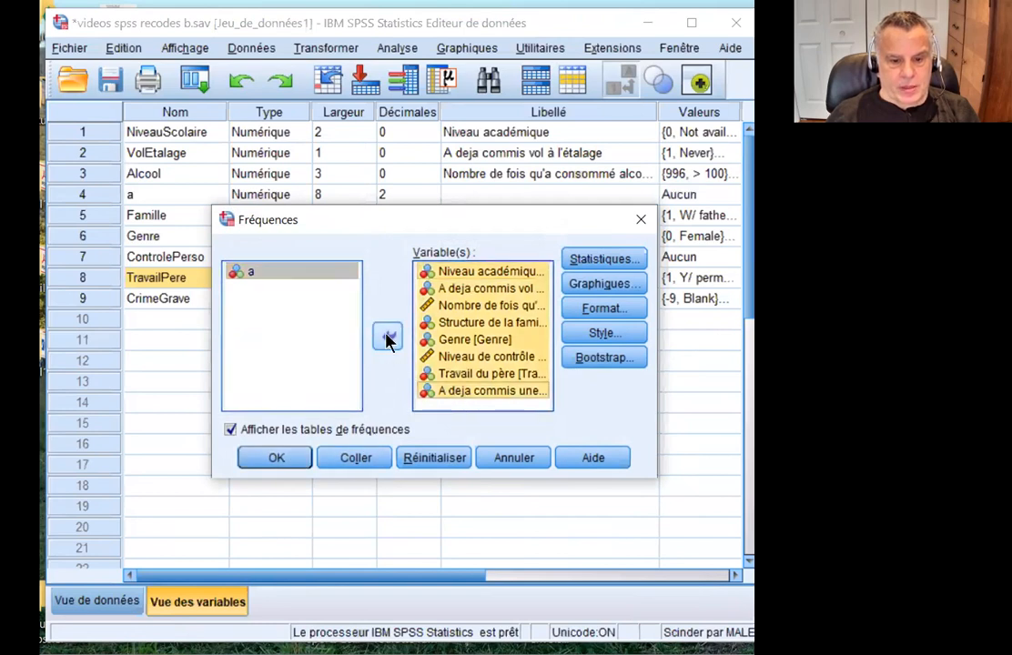
click(388, 336)
Add all nine variables, from Niveau académique to the serious crime variable, to the analysis and run the frequencies.
click(300, 273)
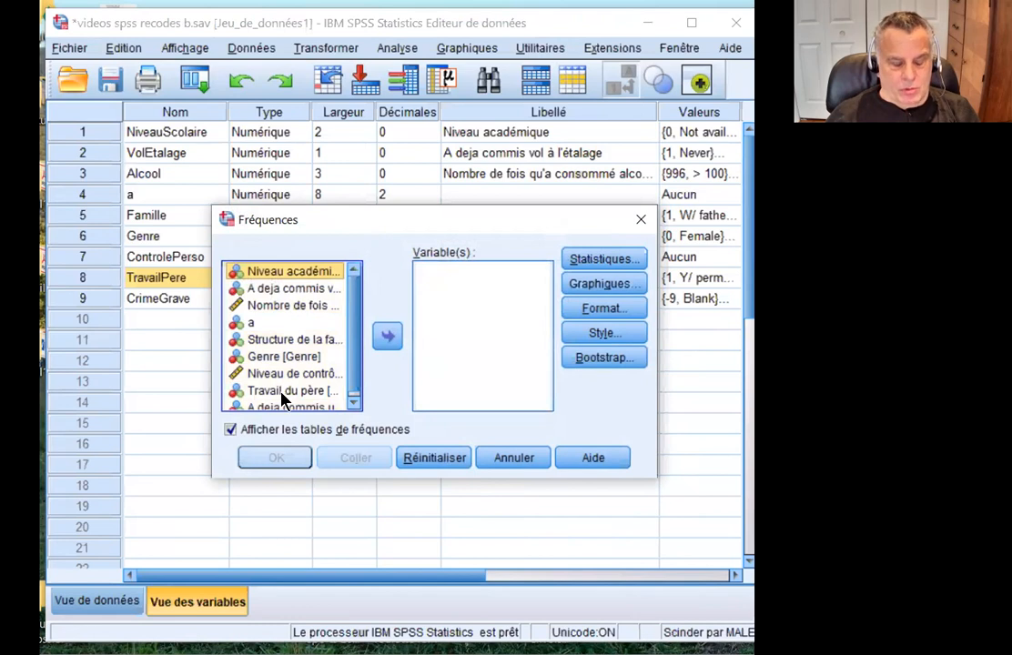
drag(352, 364, 355, 395)
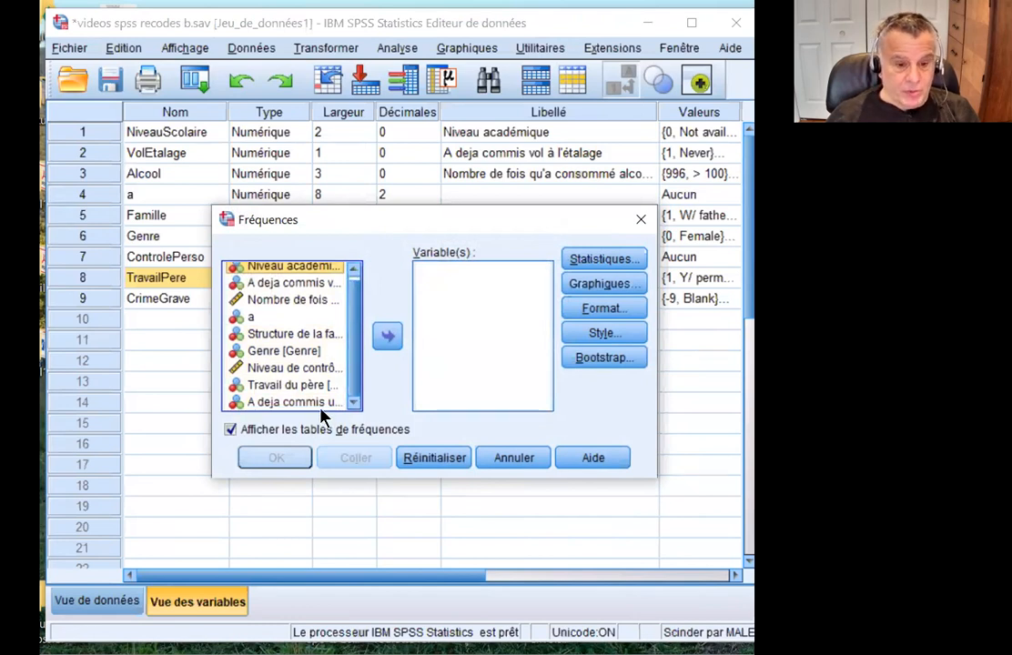
shift+click(323, 402)
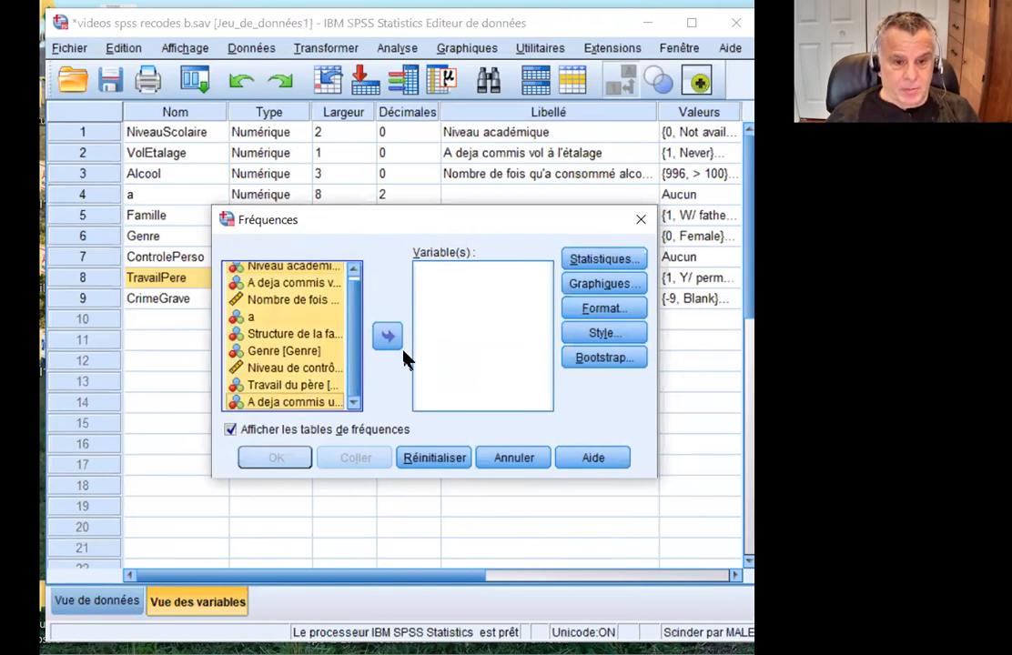
click(387, 337)
click(275, 458)
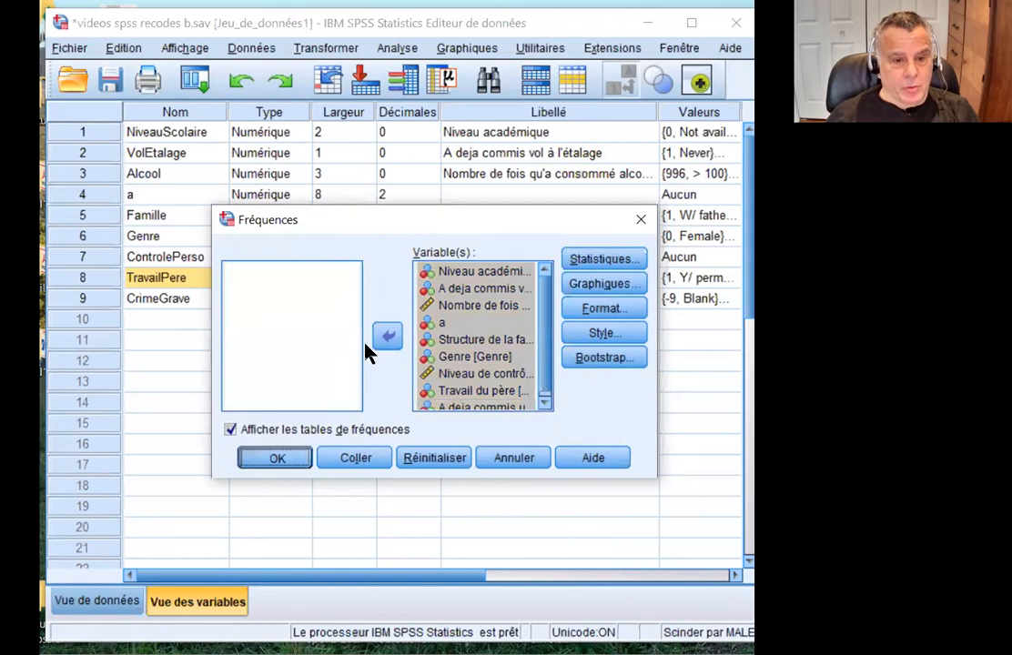
Examine the frequency tables for NiveauScolaire, VolEtalage and Alcool, continuing down to Famille.
scroll(446, 362, down, 6)
scroll(447, 361, up, 3)
scroll(443, 361, down, 3)
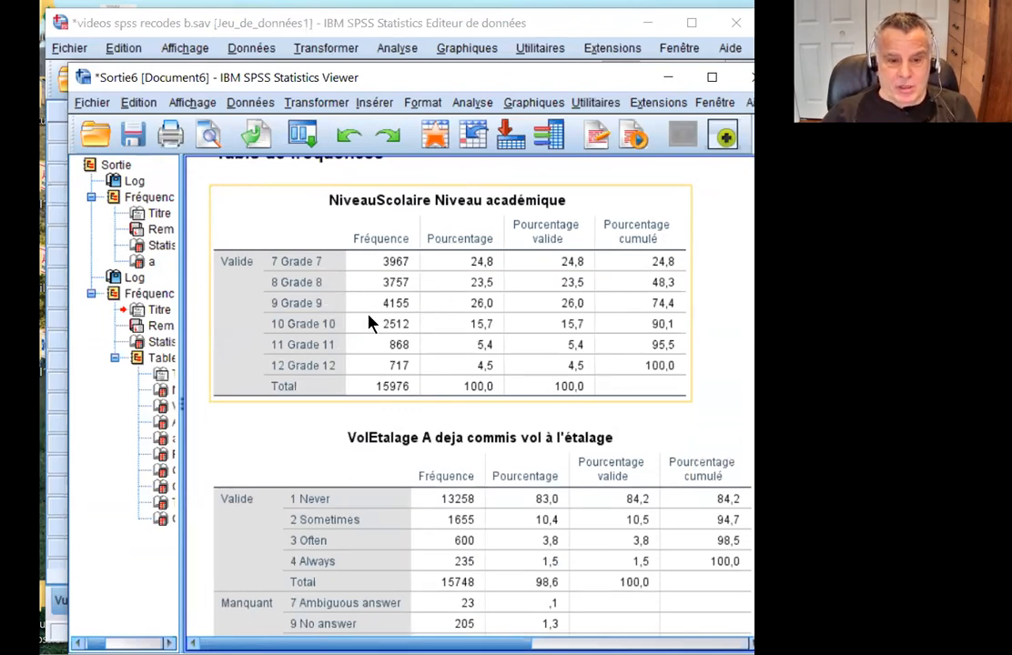
click(492, 411)
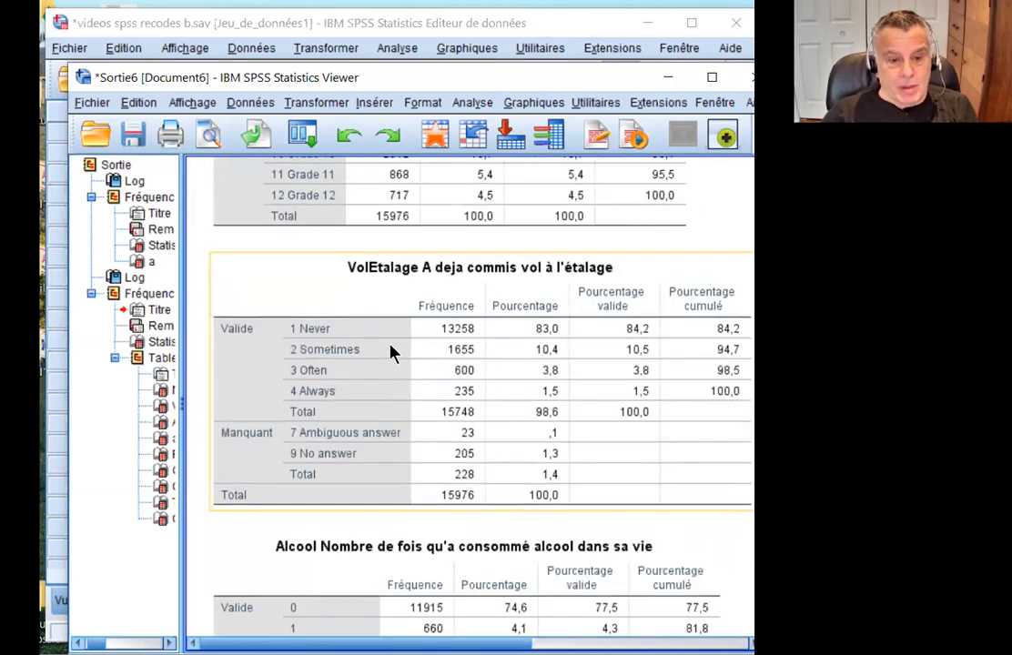
scroll(469, 380, down, 5)
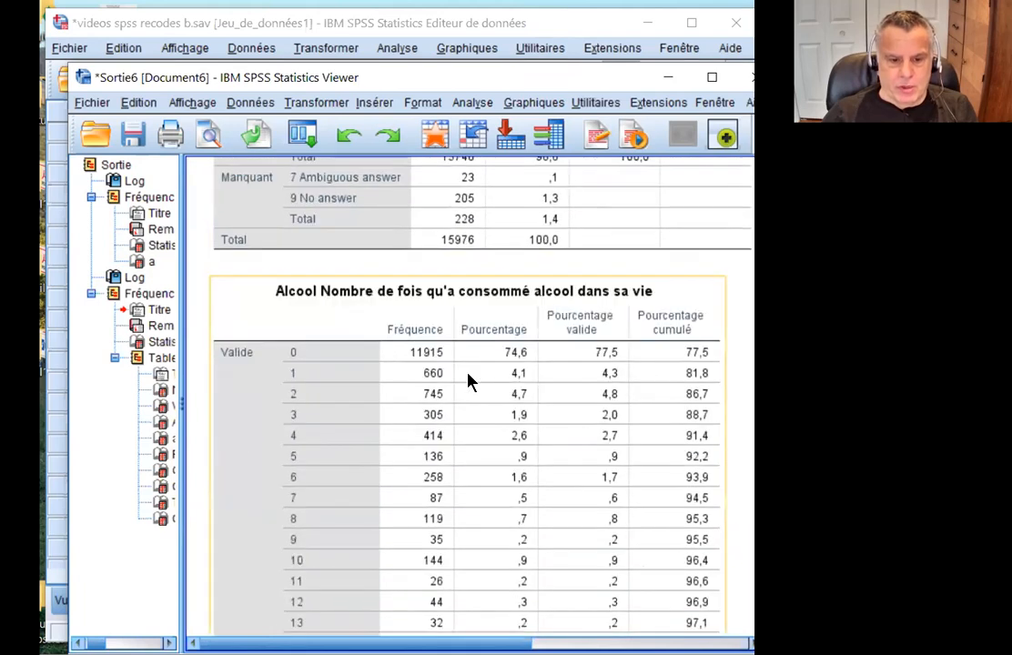
scroll(438, 361, down, 3)
scroll(439, 360, up, 2)
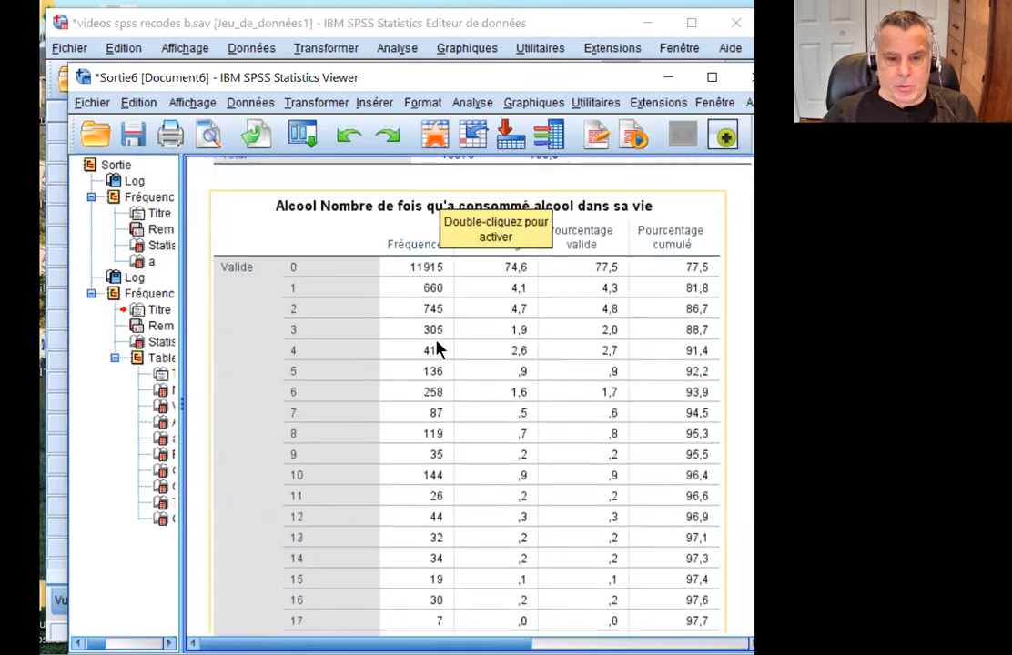
scroll(459, 393, down, 20)
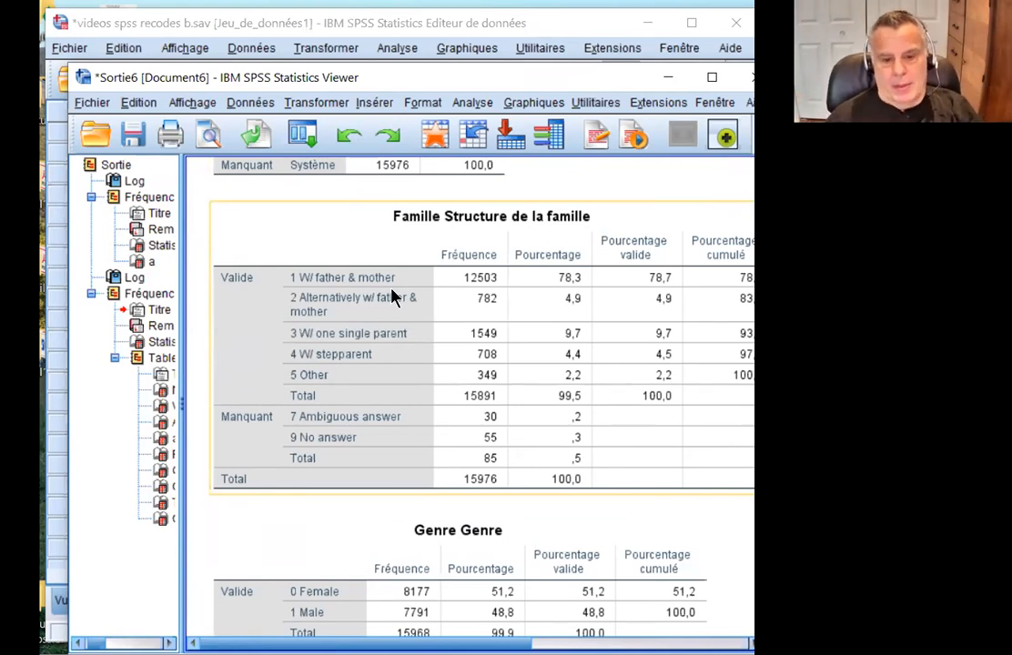
Examine the frequency tables for Genre, ControlePerso, TravailPere and CrimeGrave.
scroll(393, 297, down, 4)
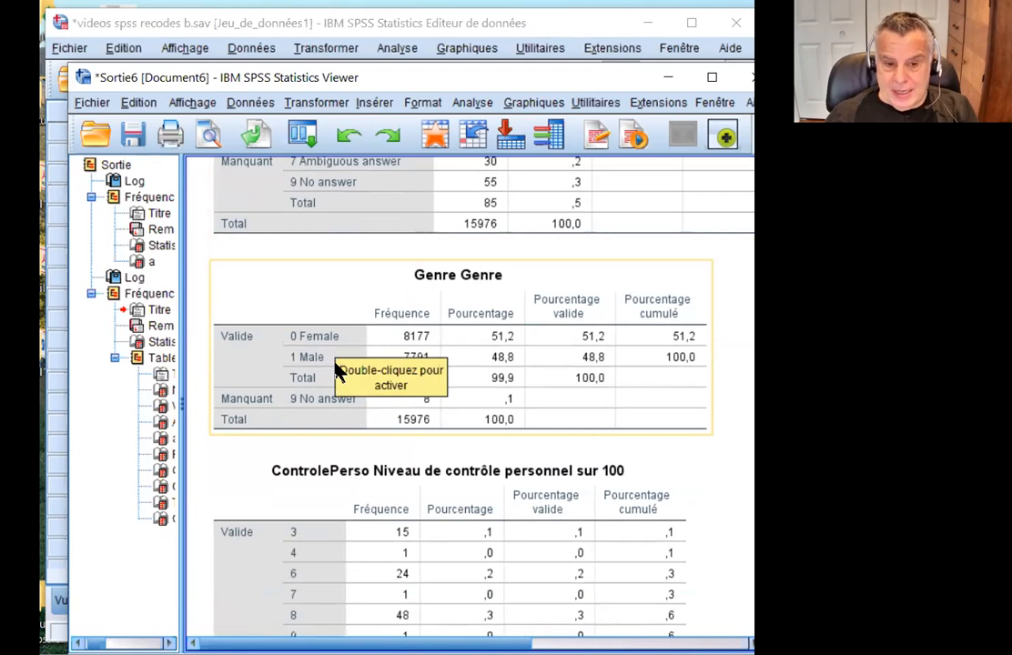
scroll(280, 355, down, 4)
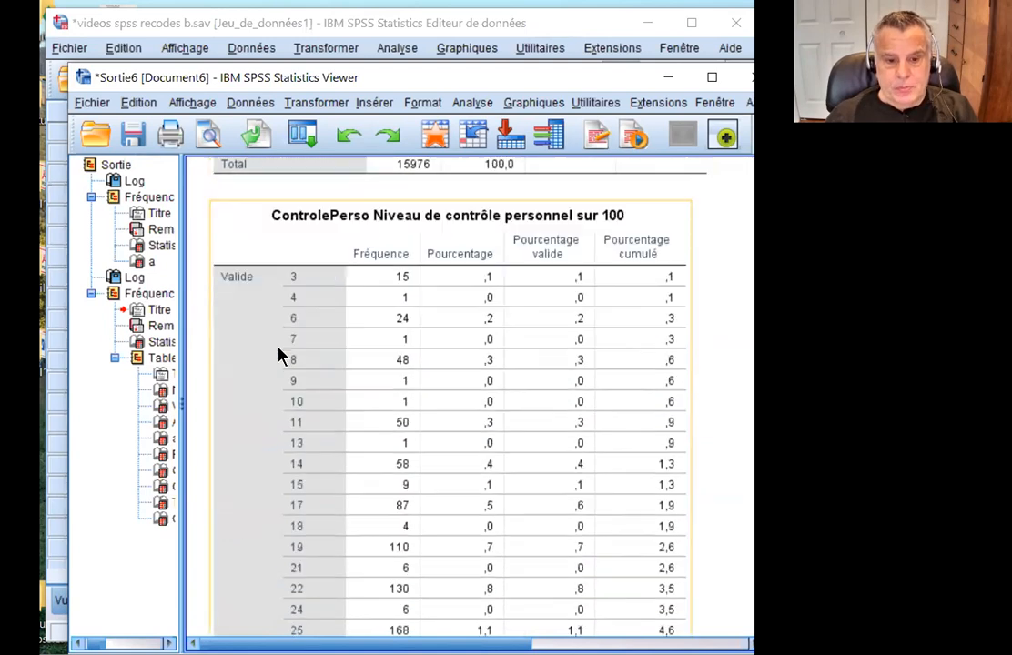
scroll(394, 402, down, 4)
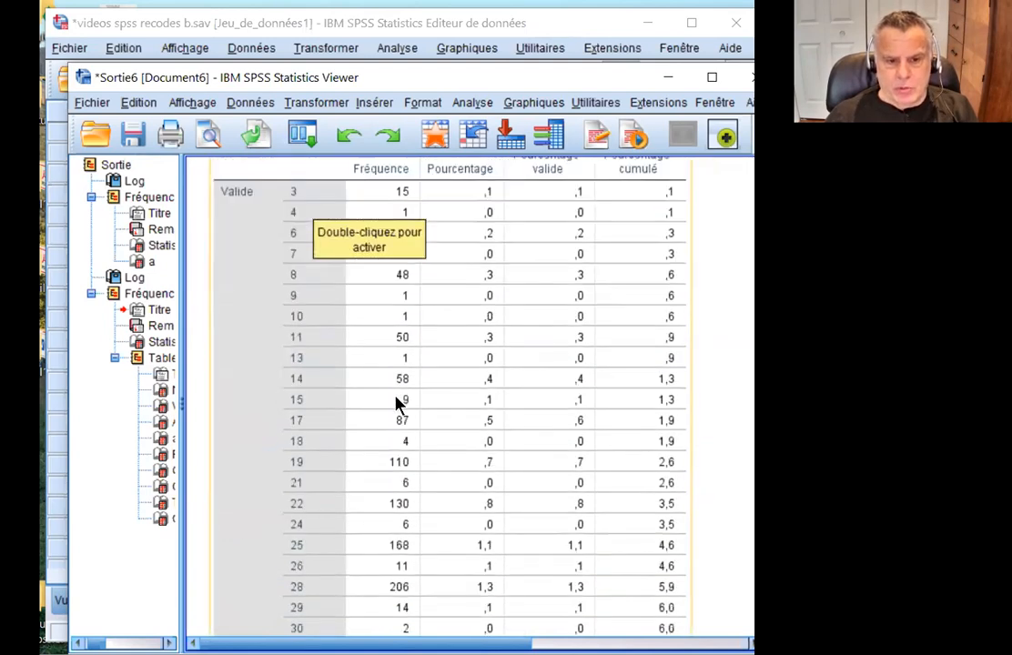
scroll(396, 403, down, 20)
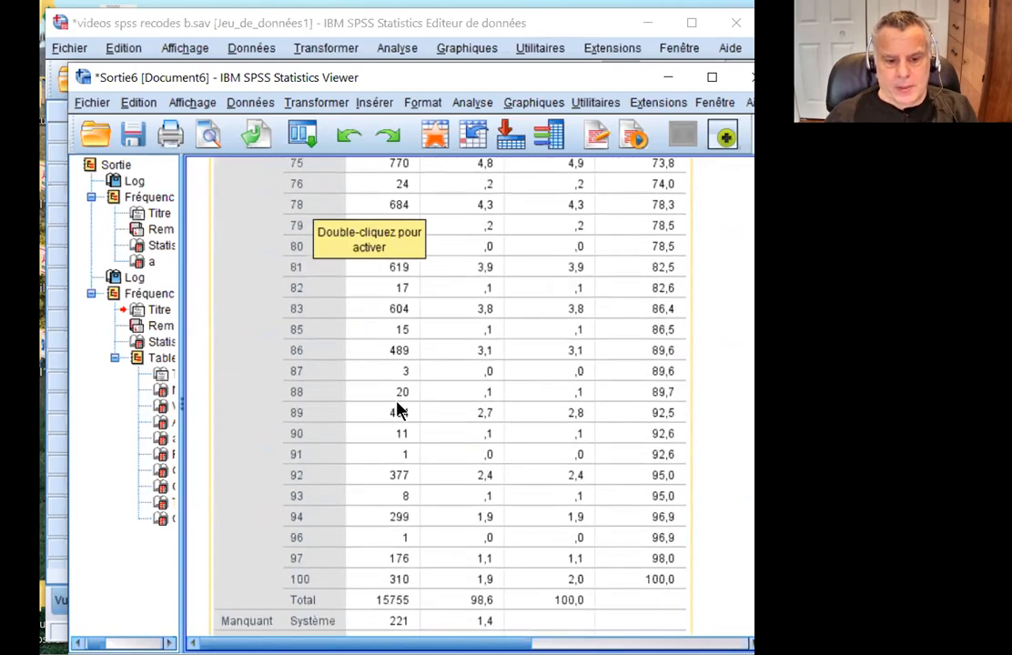
scroll(398, 412, down, 1)
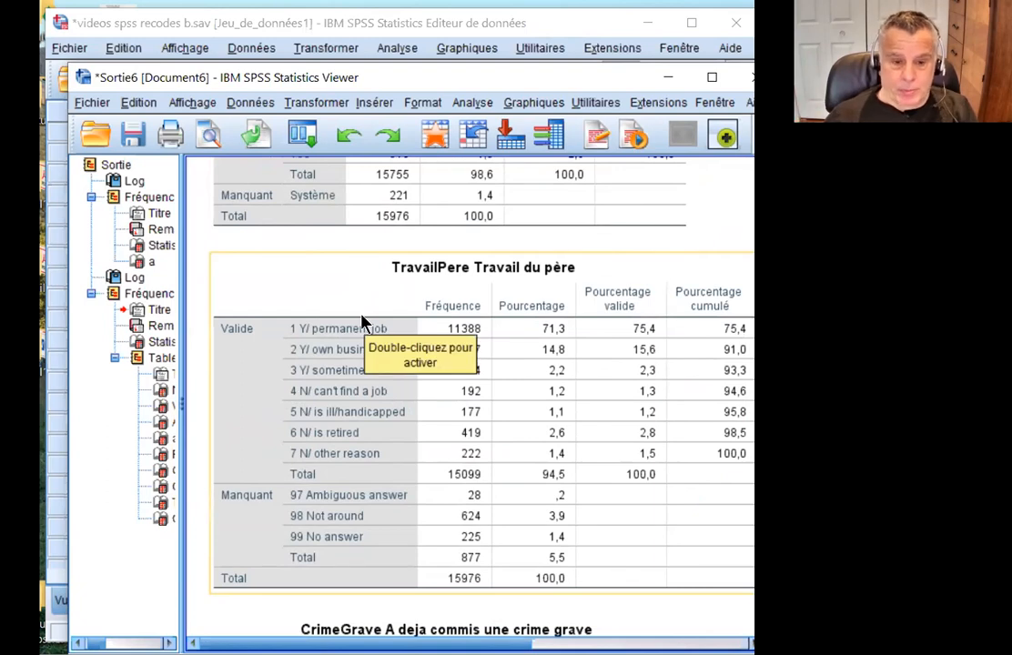
click(358, 237)
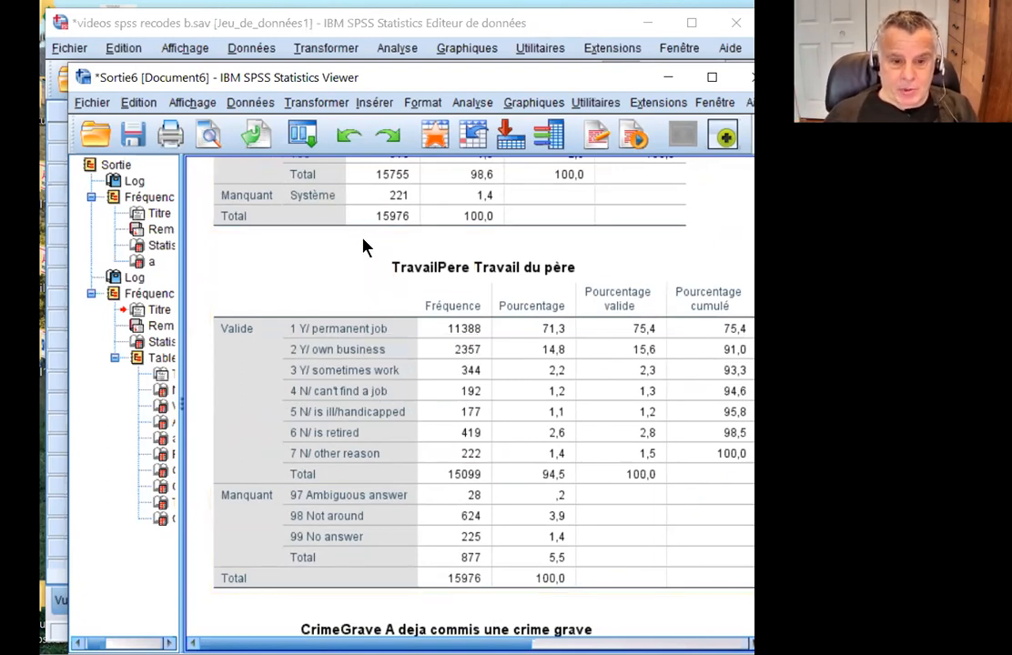
click(341, 266)
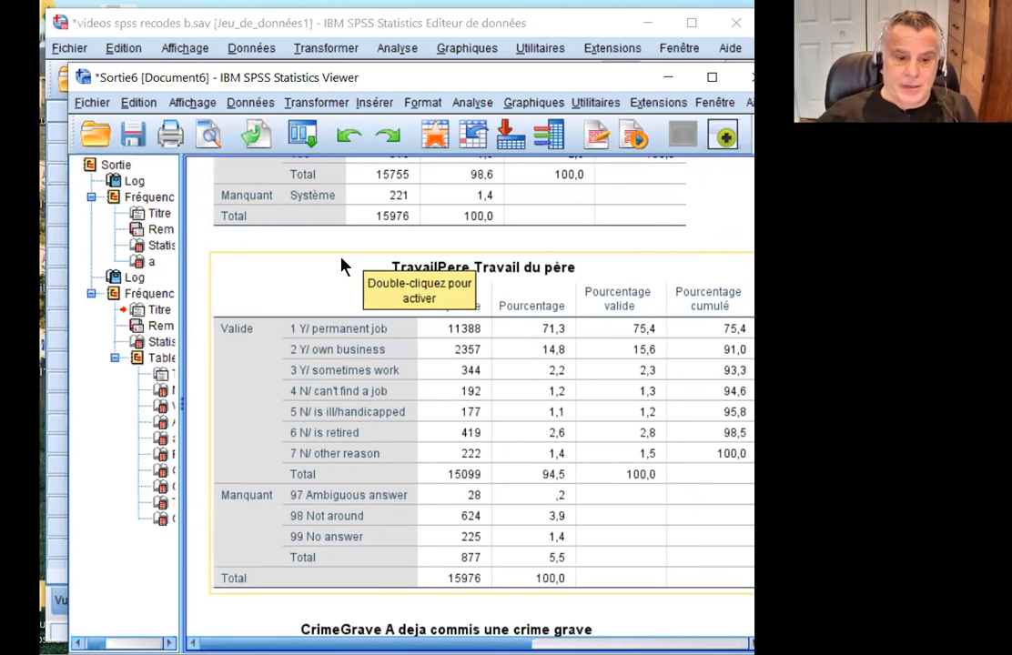
scroll(350, 328, down, 5)
click(354, 448)
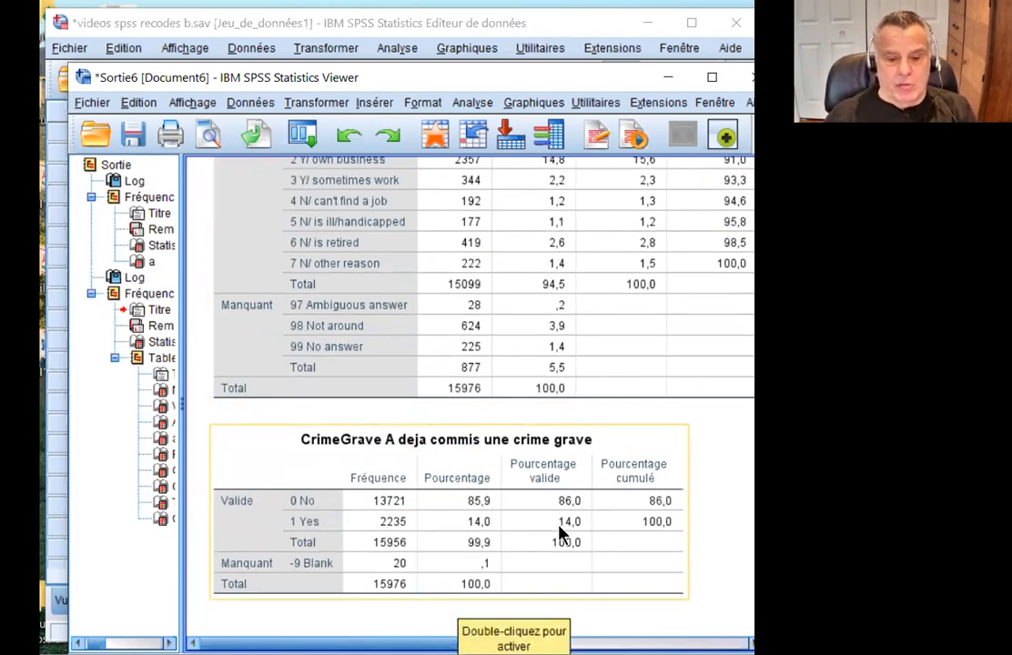
Delete all results from the output document and reopen the Frequencies analysis.
click(115, 166)
key(Delete)
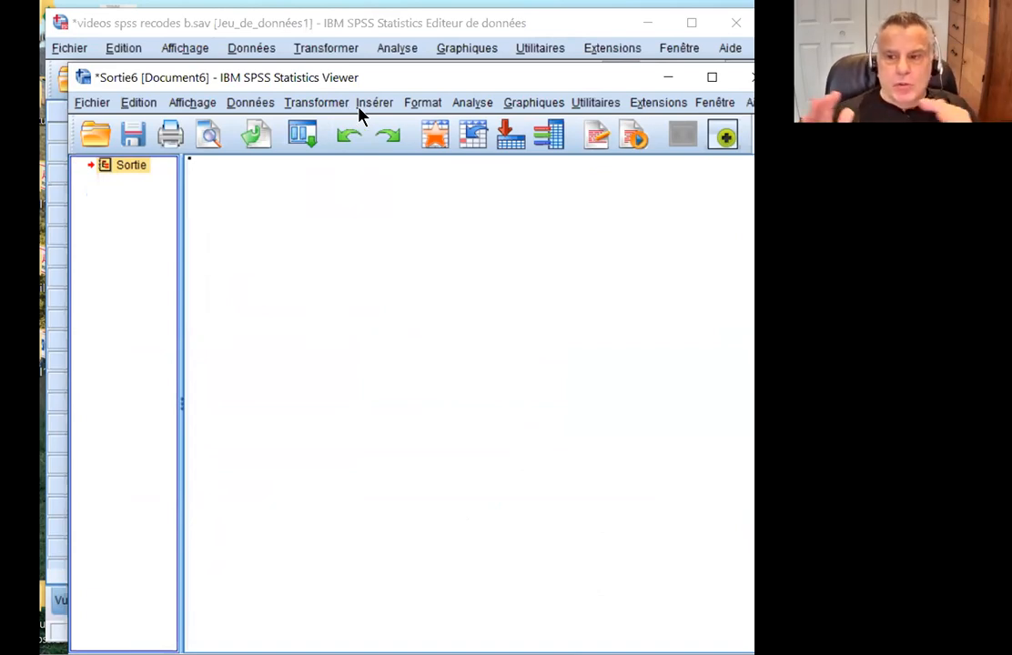
click(531, 102)
mouse_move(472, 103)
mouse_move(637, 149)
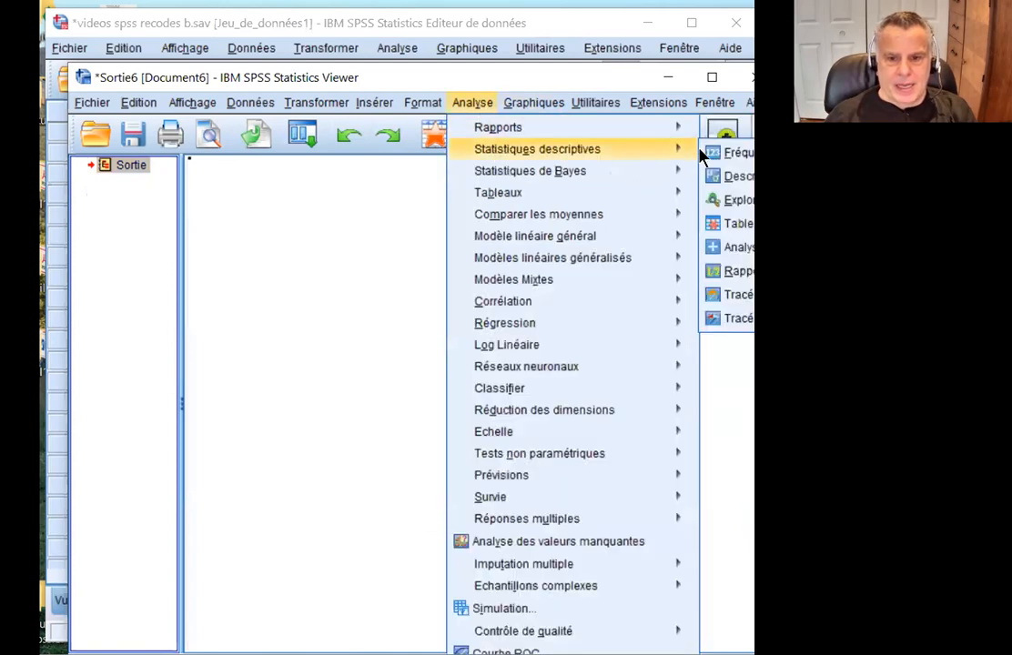
click(741, 152)
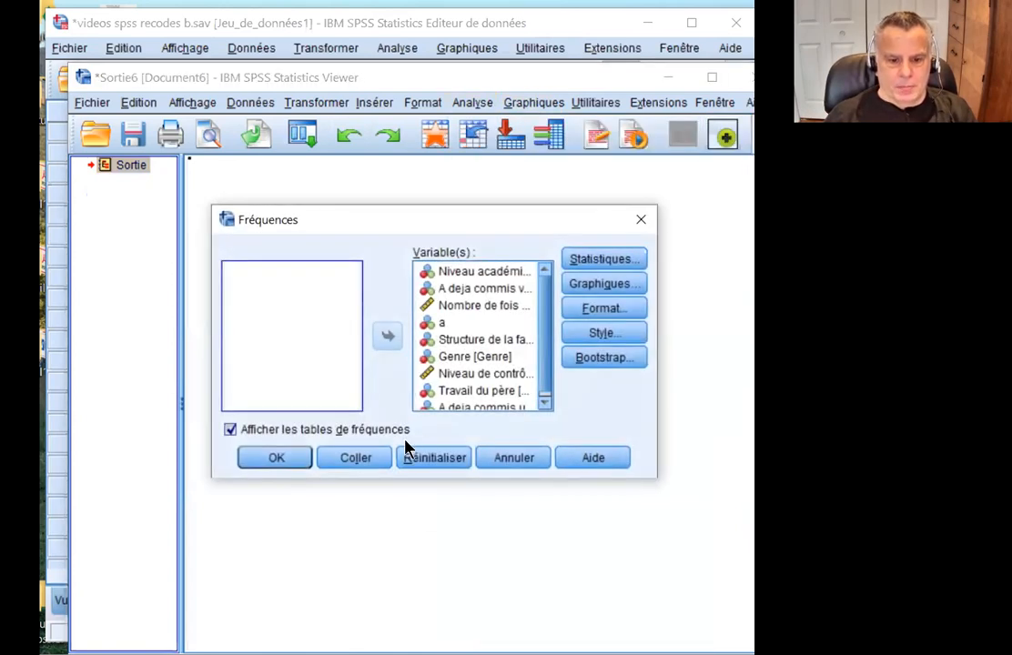
Reset the Frequencies settings, run the analysis for Niveau académique only, and examine its grade categories.
click(418, 458)
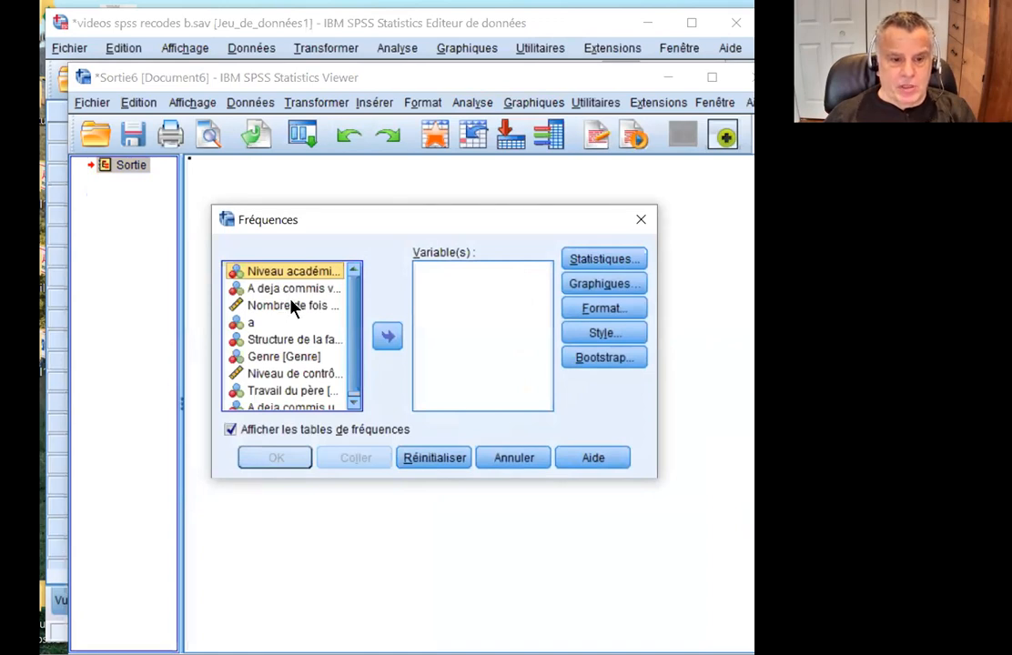
click(388, 337)
click(289, 457)
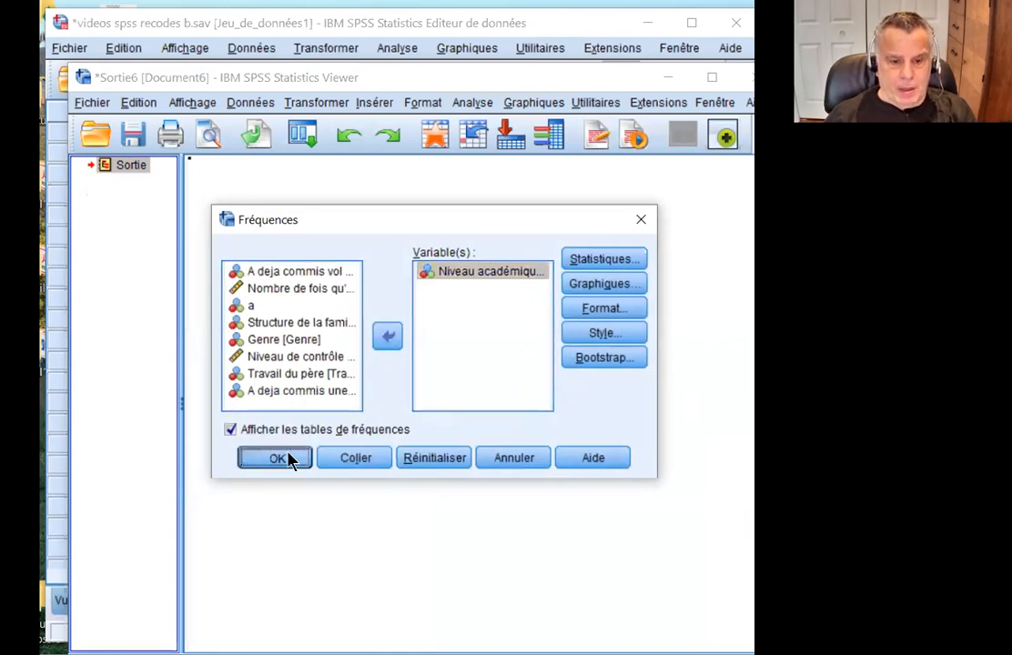
click(342, 446)
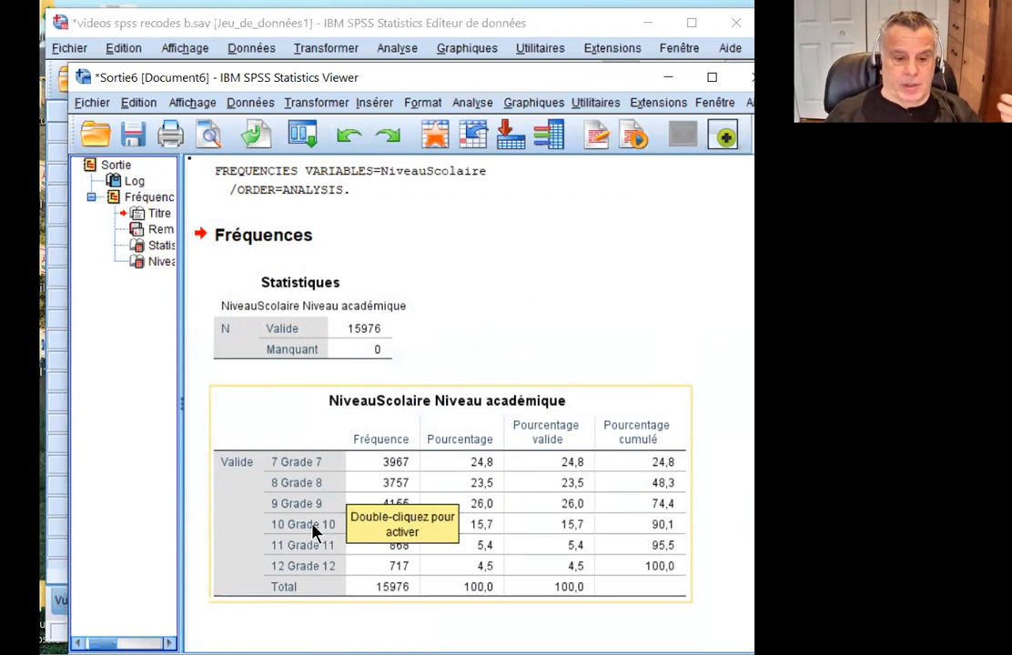
click(732, 526)
click(300, 543)
click(460, 247)
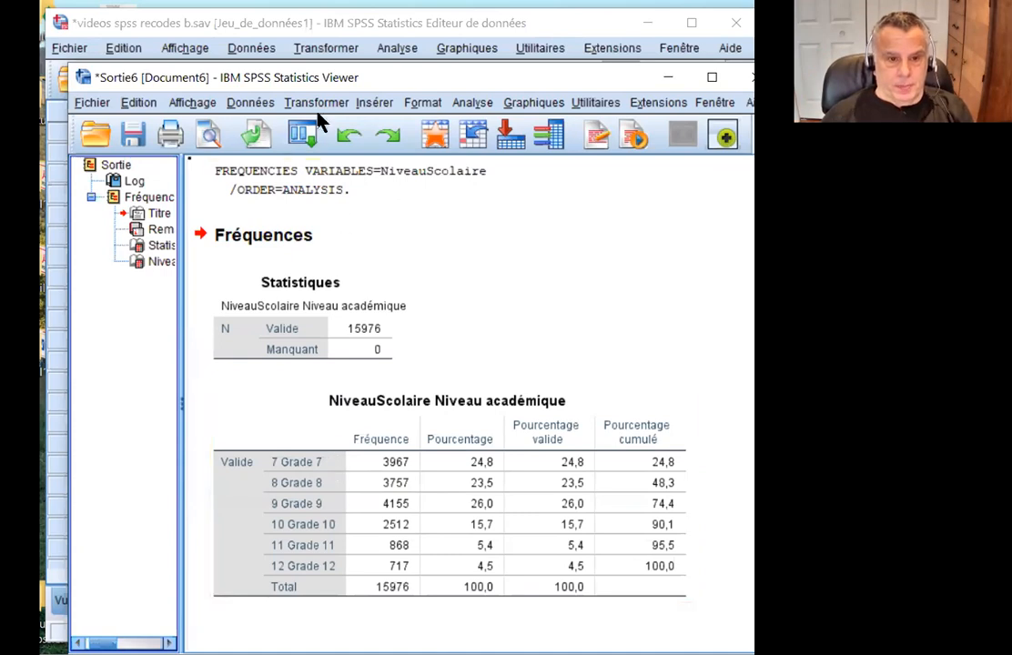
Start a recode into a new variable (Création de variables) with Niveau académique as the input variable.
click(252, 103)
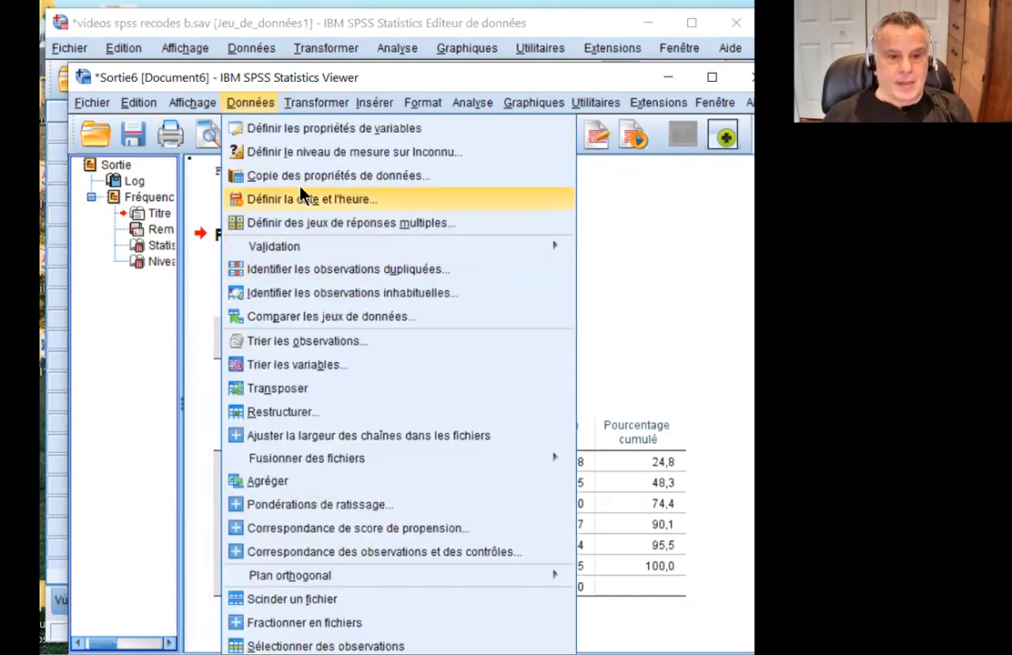
mouse_move(202, 96)
mouse_move(314, 103)
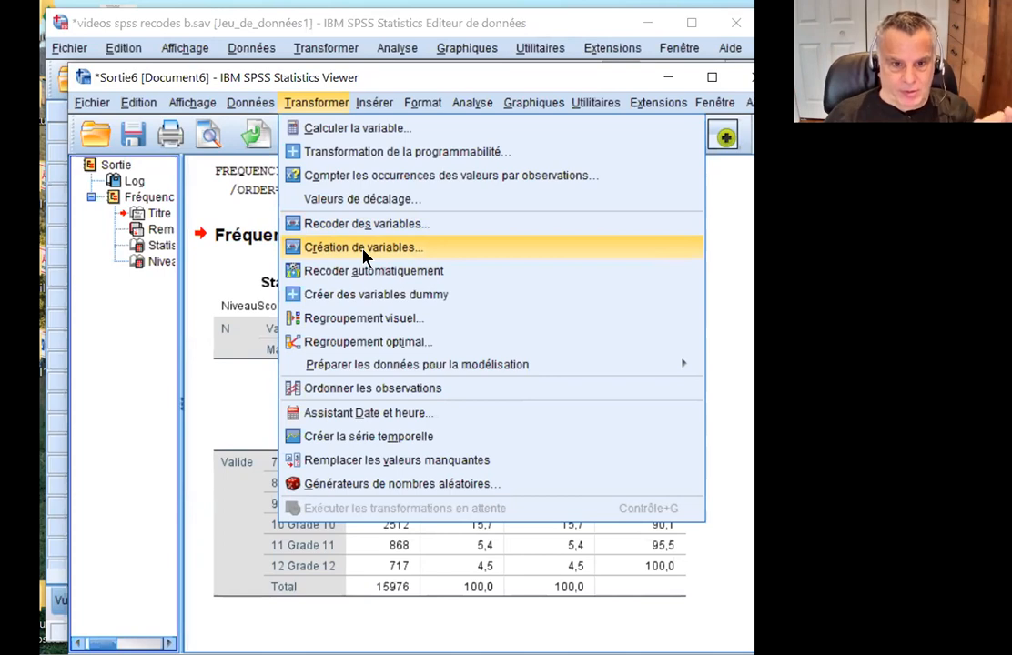
click(363, 249)
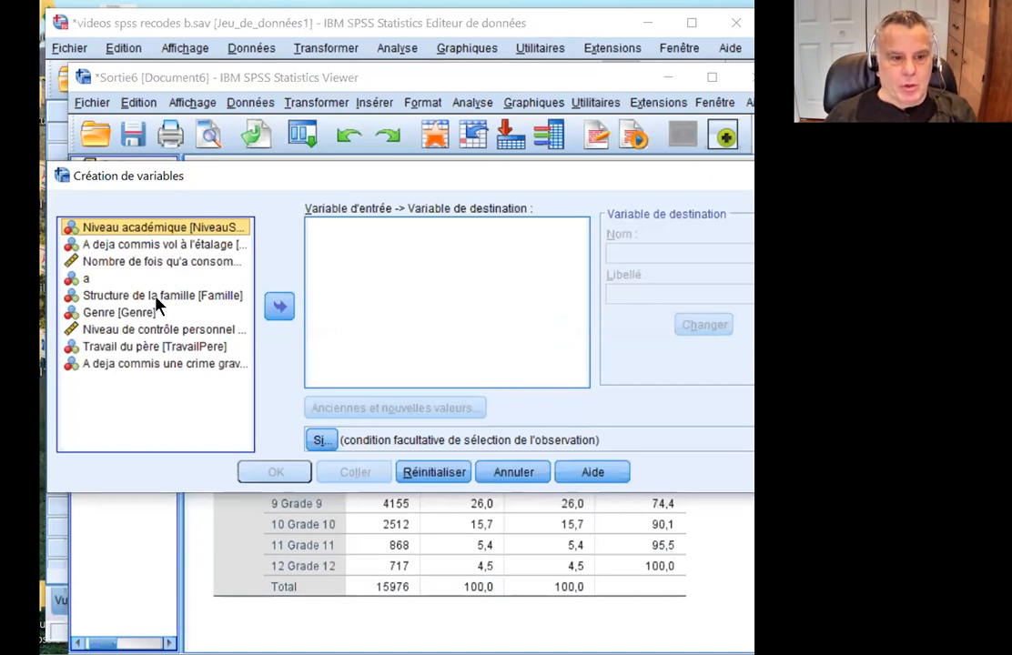
click(279, 310)
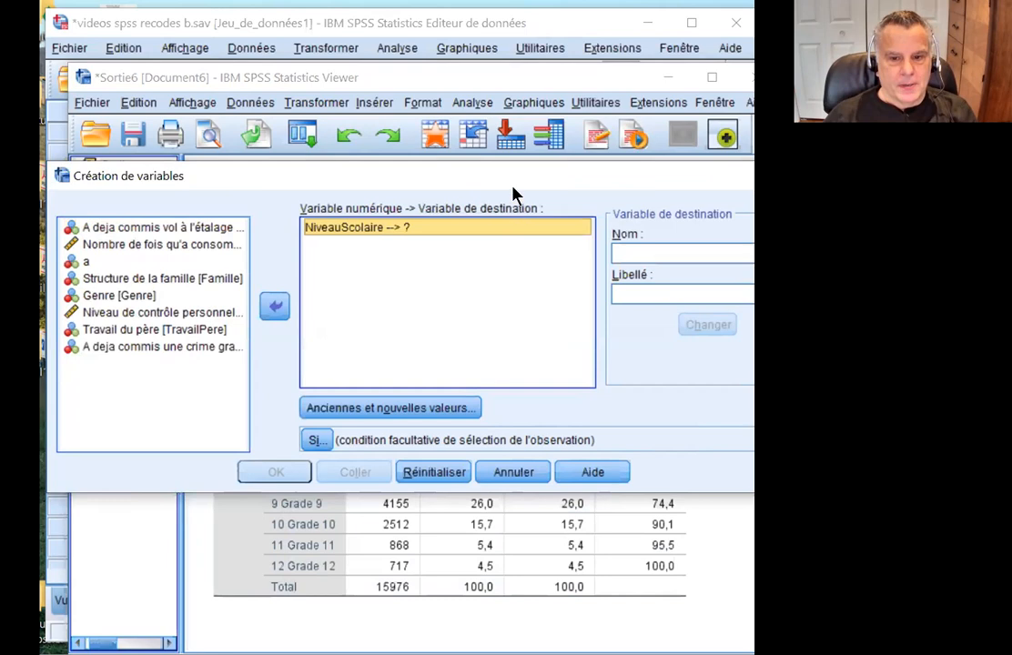
Enter NiveauSco2 as the destination variable's name for the NiveauScolaire recode.
drag(499, 182, 486, 184)
click(612, 258)
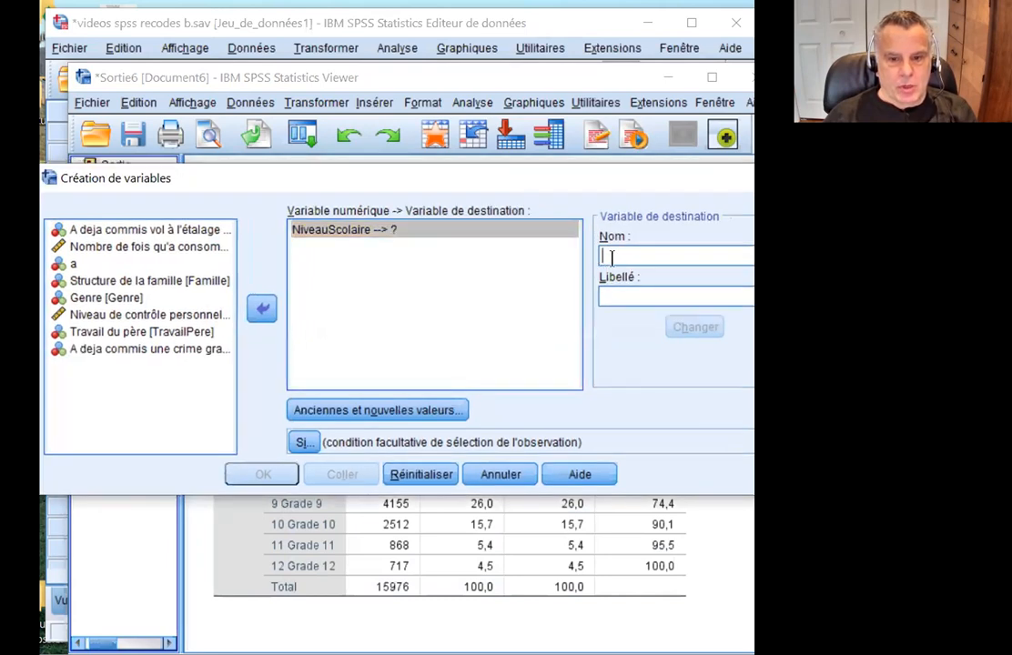
text(N)
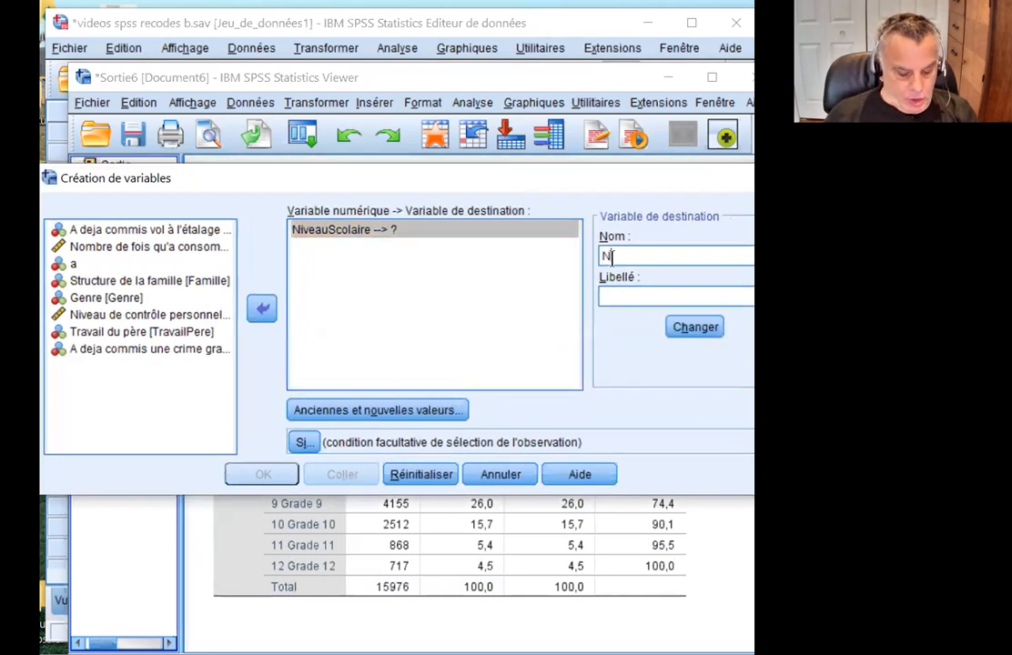
text(iveauS)
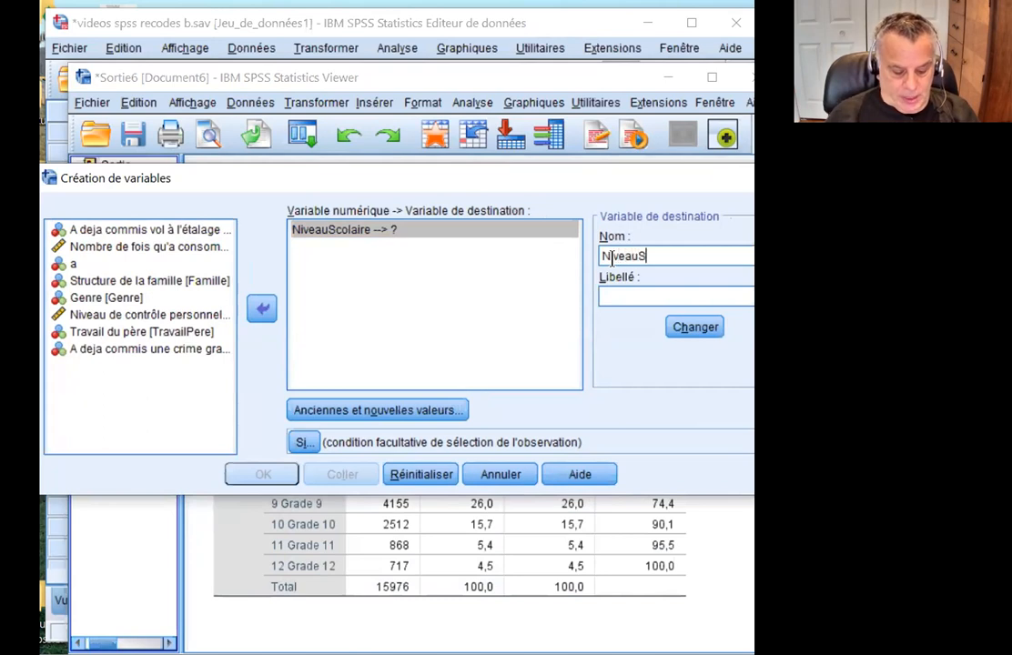
text(co2)
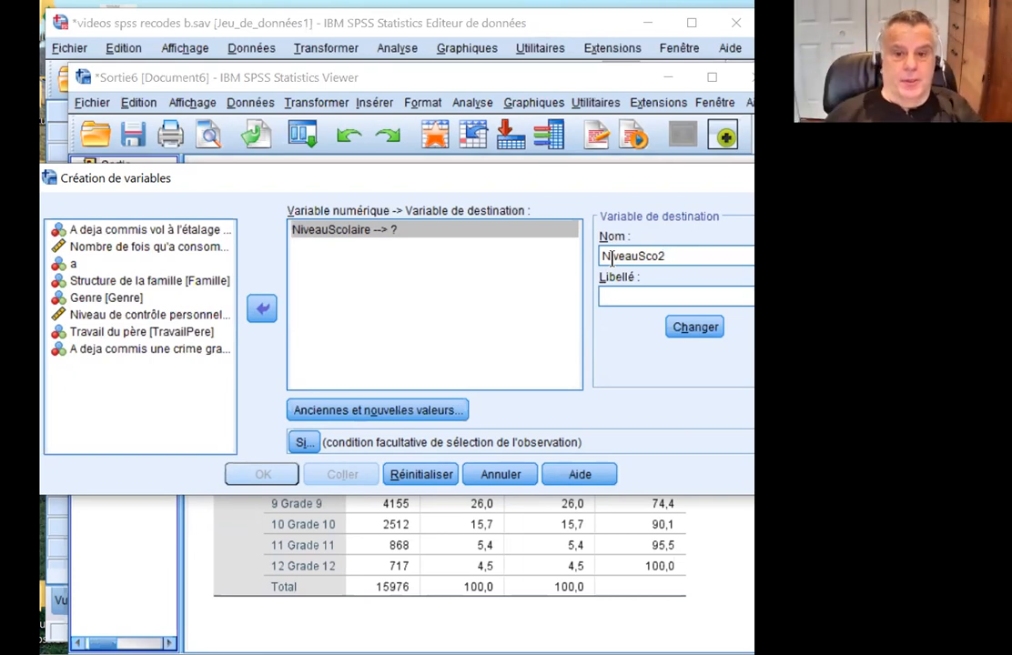
Give the destination variable the label "NIveau scolaire en deux groupes".
click(617, 291)
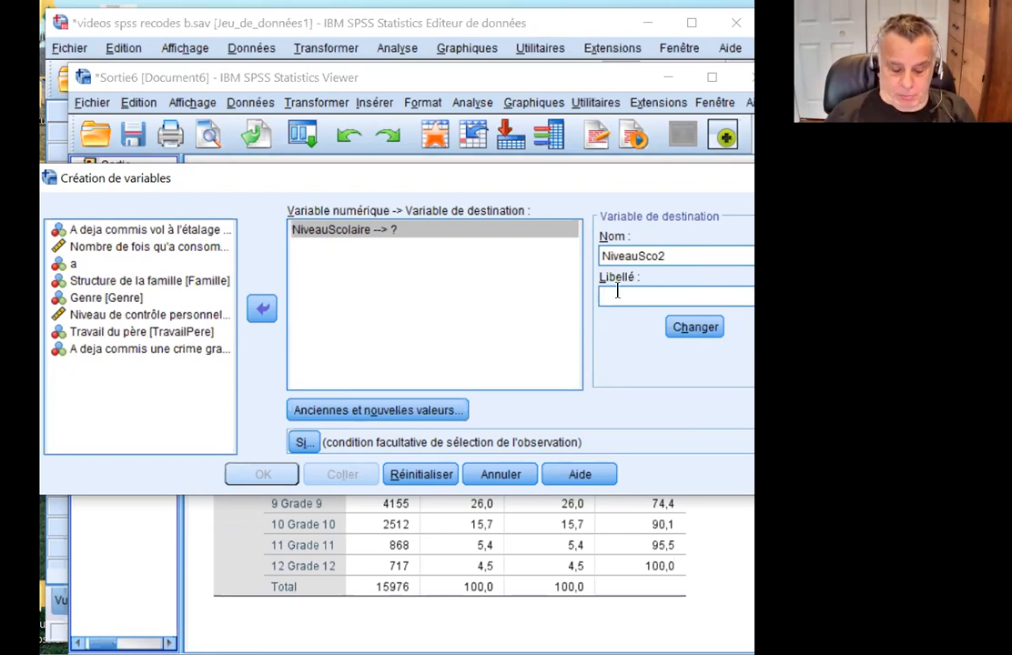
text(Niveau)
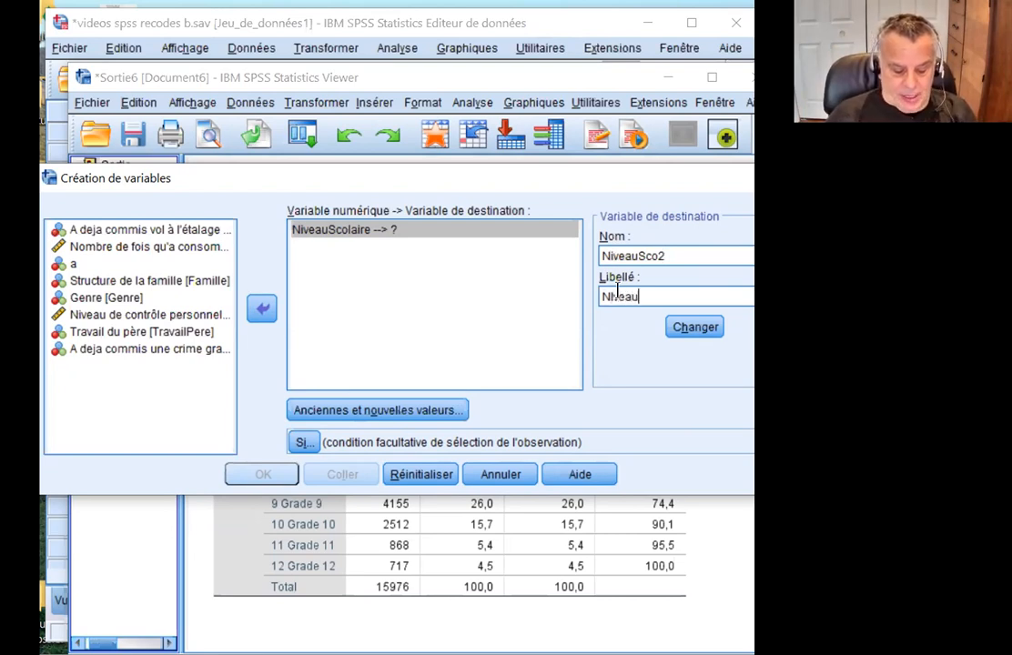
text( scolaire)
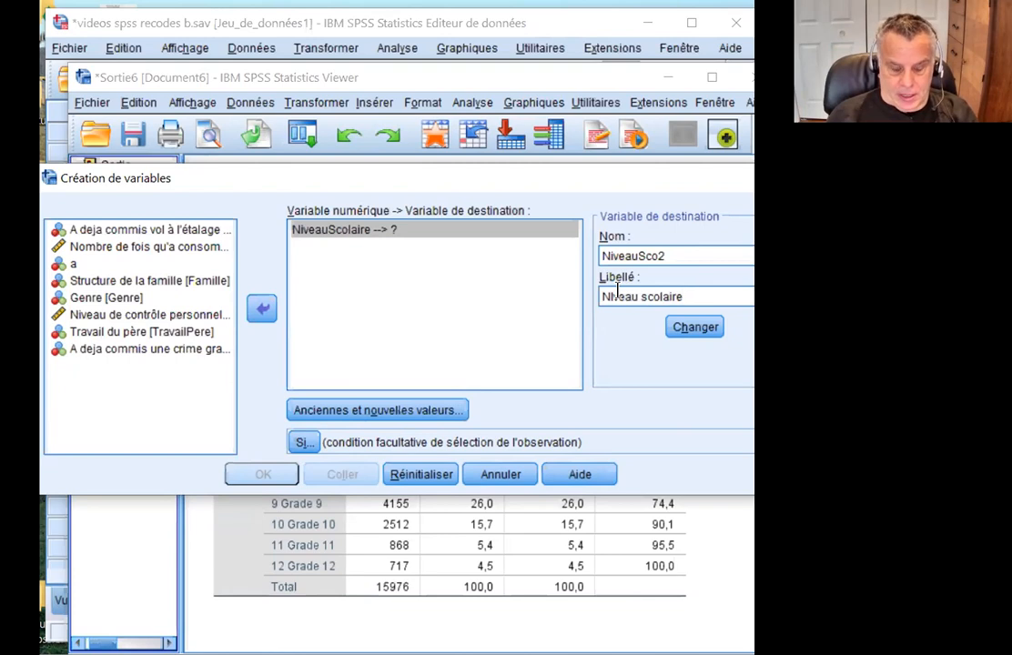
text( en deux fgr)
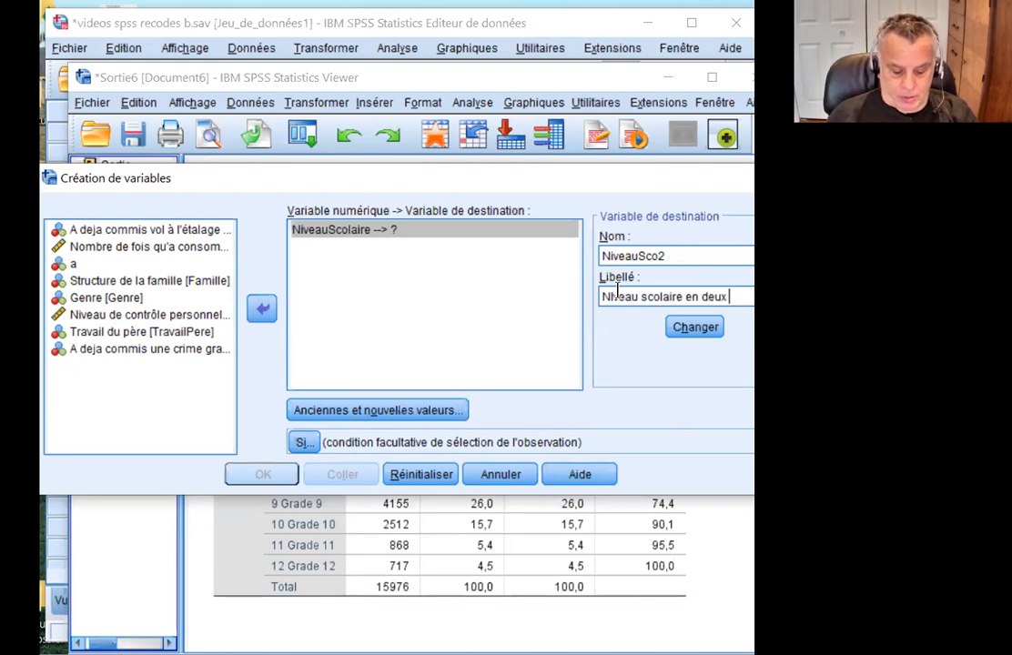
key(BackSpace)
key(BackSpace)
key(BackSpace)
text(group)
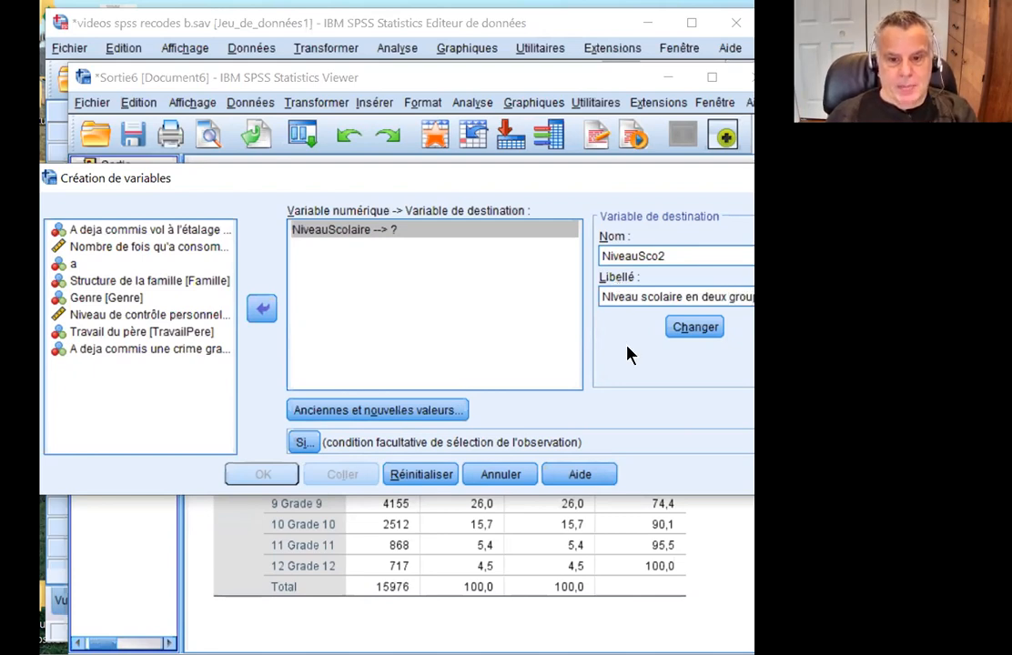
Open the old and new values definition and add a rule recoding old value 6 to 0.
click(398, 415)
click(244, 296)
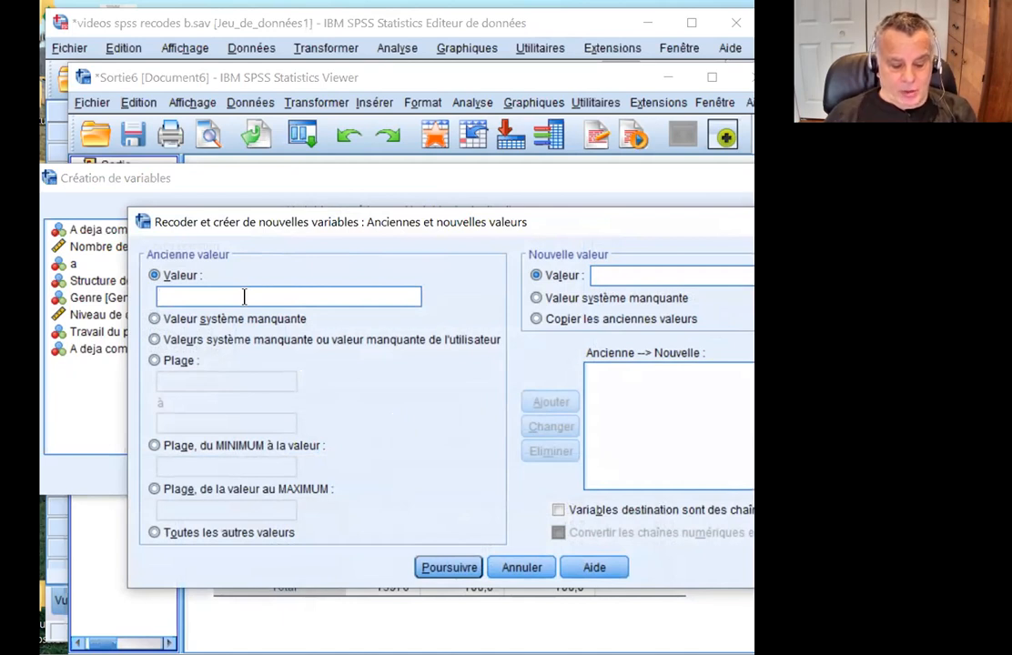
text(6)
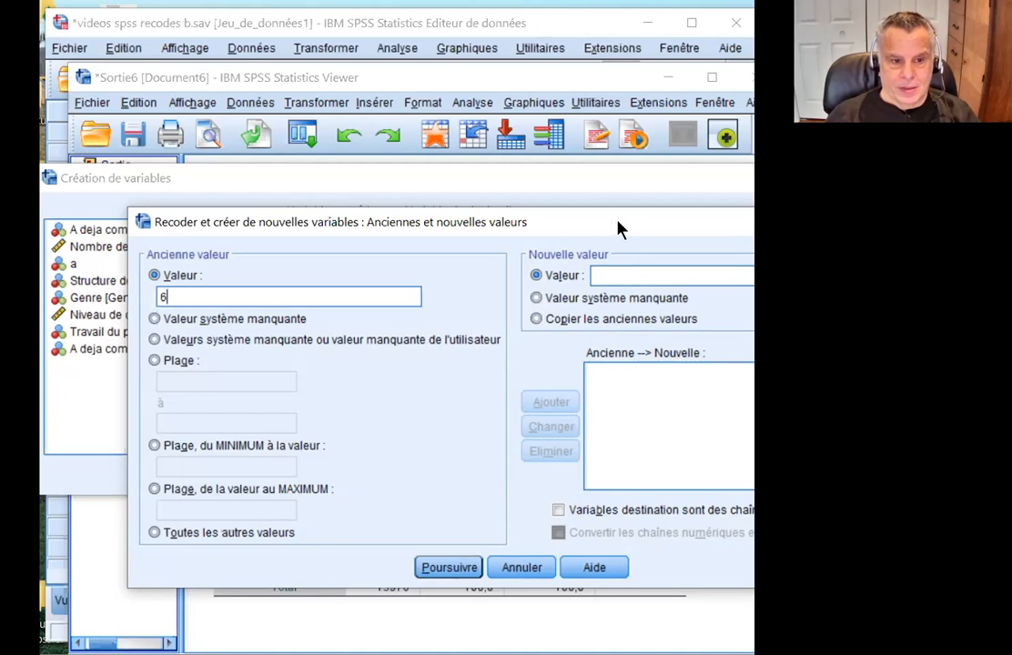
drag(492, 223, 426, 216)
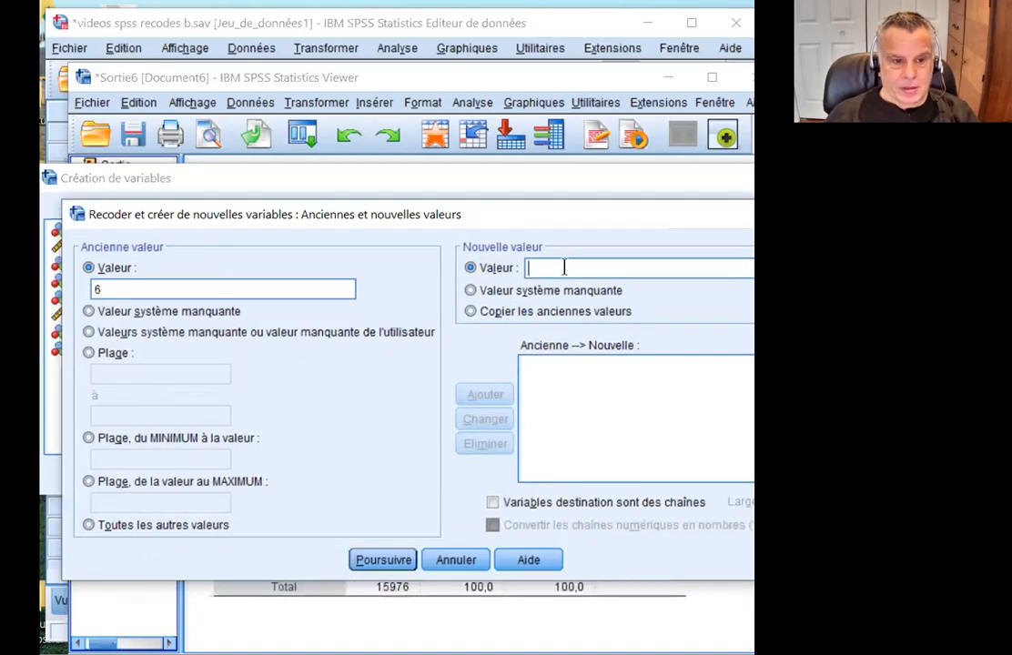
click(544, 268)
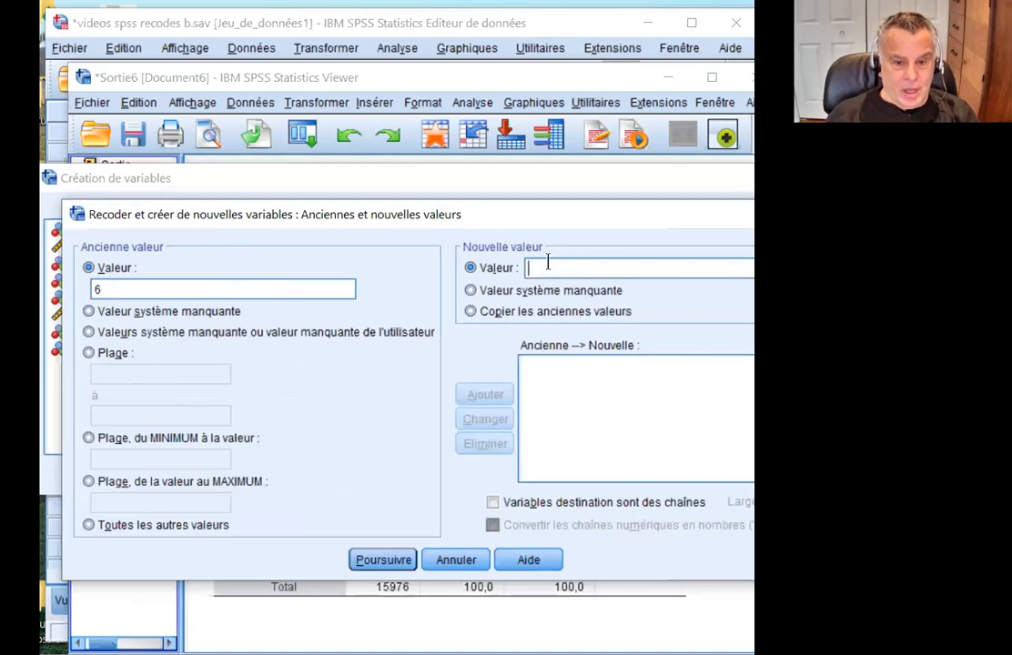
text(0)
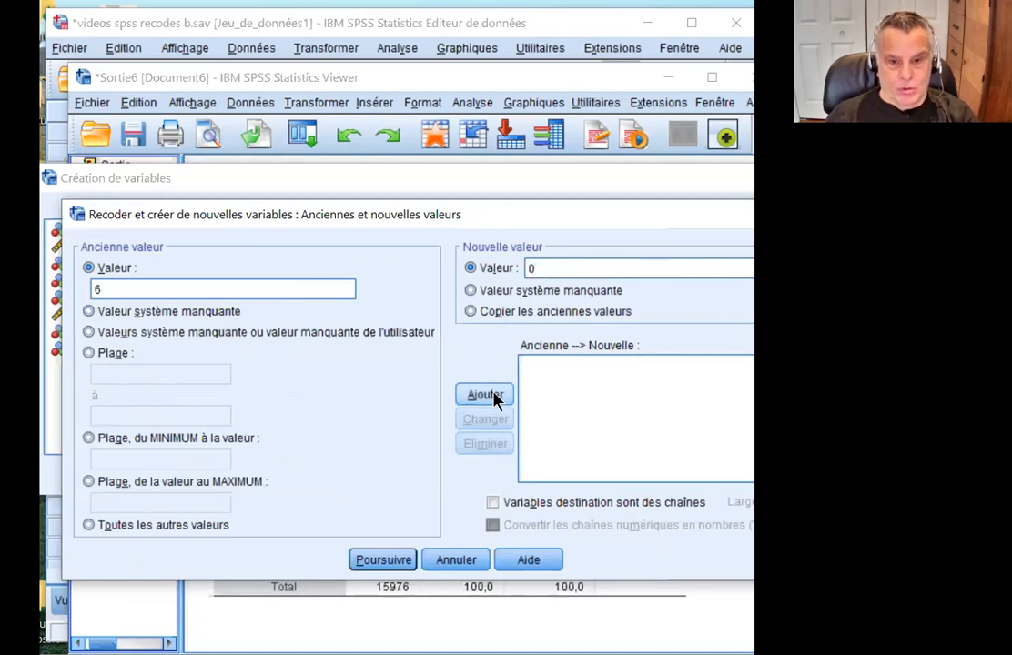
click(492, 397)
Add rules recoding old values 7 and 8 to the new value 0.
click(228, 284)
text(7)
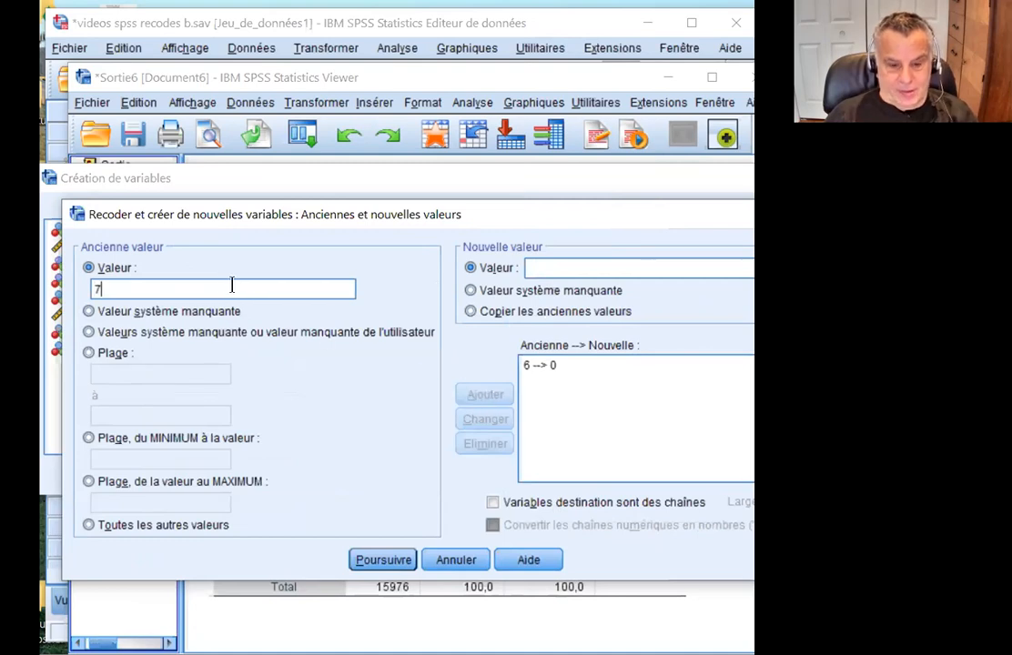
click(546, 271)
text(0)
click(487, 394)
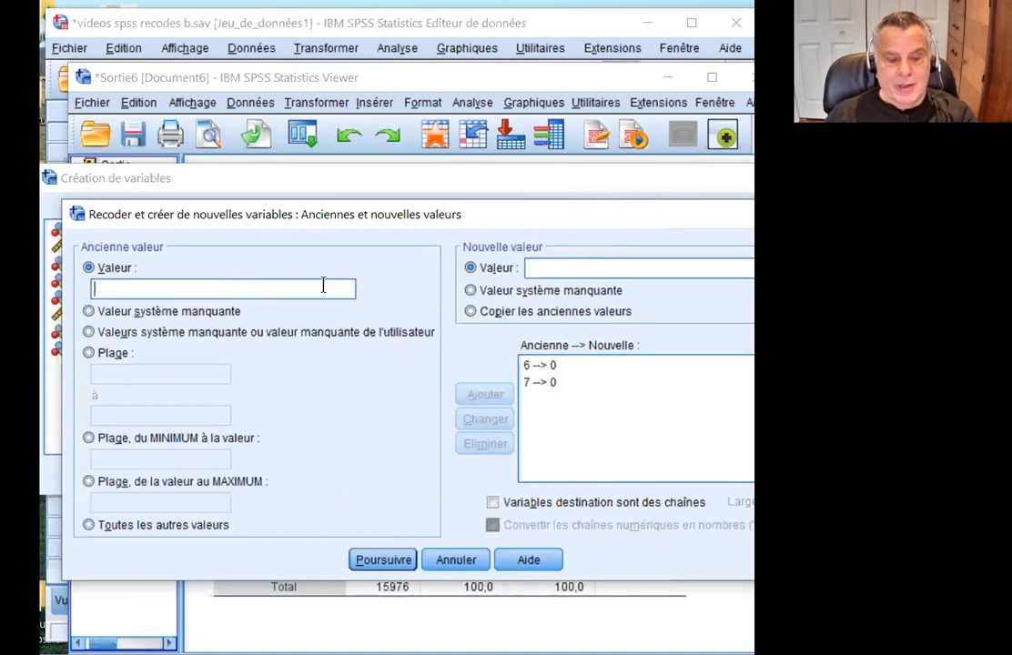
click(323, 285)
text(8)
click(596, 266)
text(0)
click(482, 398)
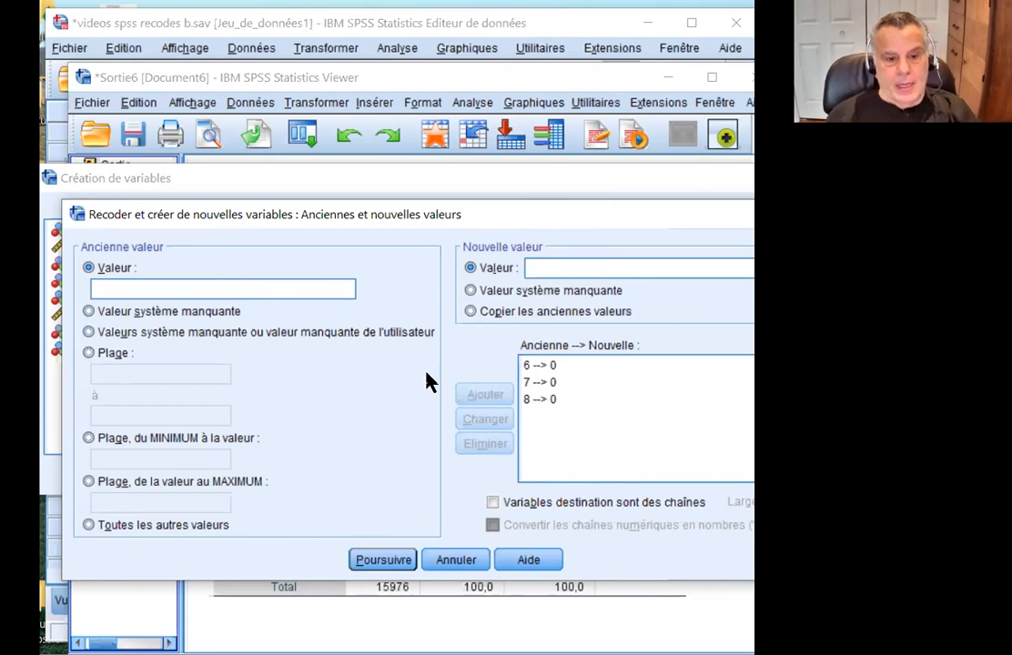
Add rules recoding old values 9 and 10 to the new value 1.
click(230, 289)
text(9)
click(572, 266)
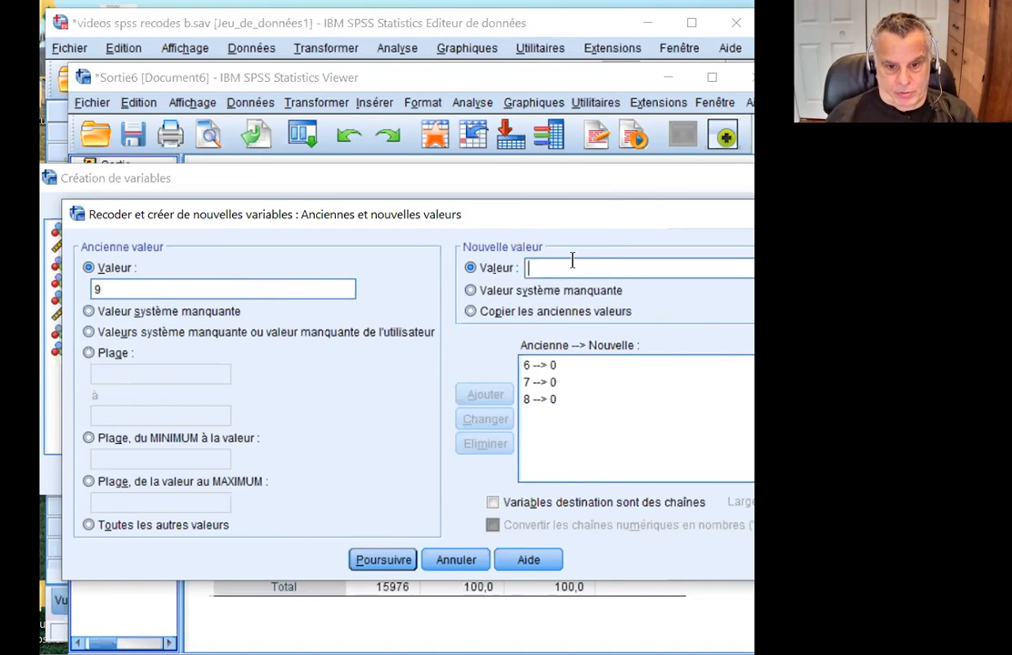
text(1)
click(477, 394)
click(255, 287)
text(10)
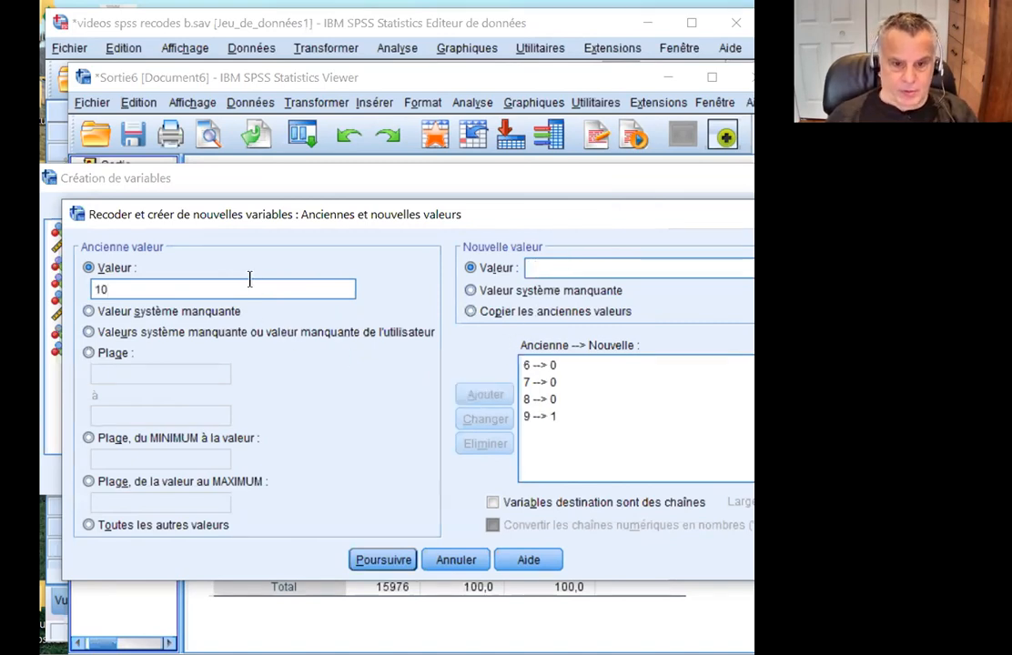
click(572, 268)
text(1)
click(485, 394)
Add a rule recoding old value 11 to the new value 1.
click(238, 287)
text(11)
click(526, 266)
text(1)
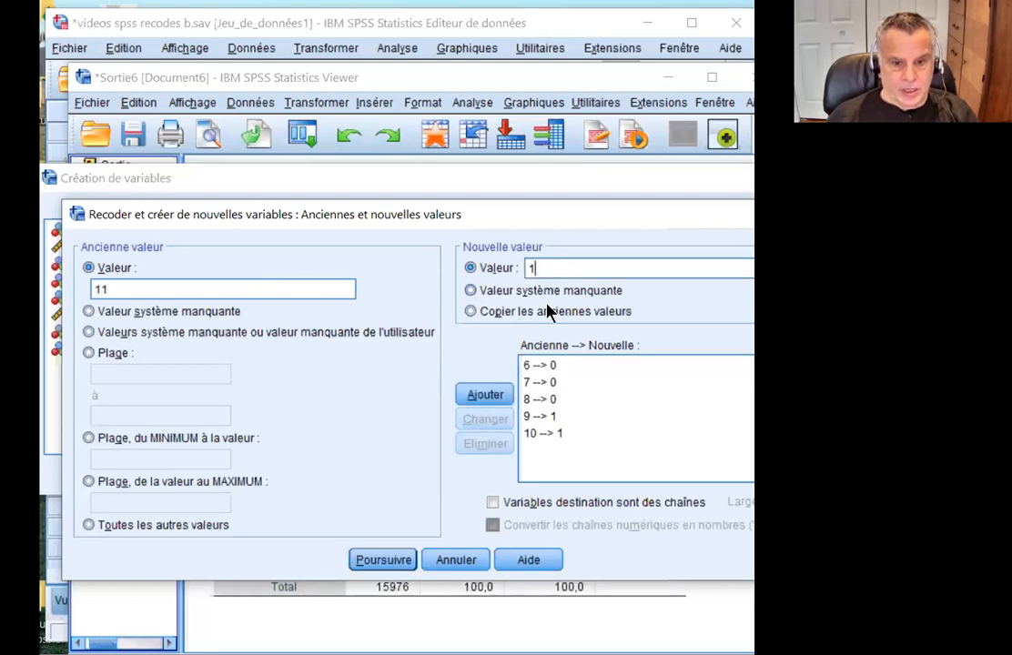
click(483, 398)
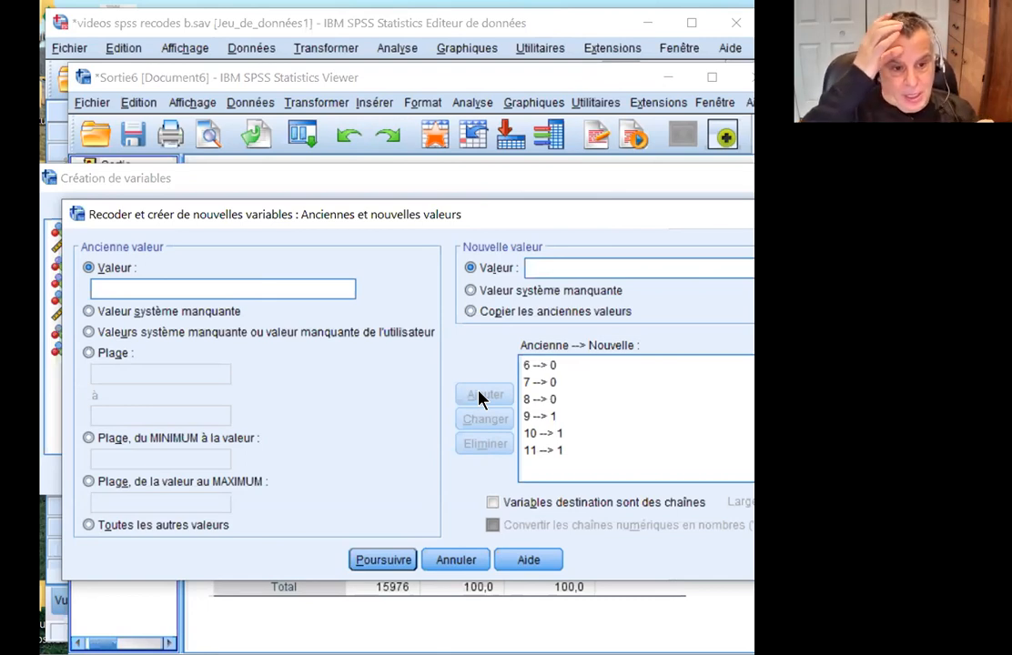
click(89, 353)
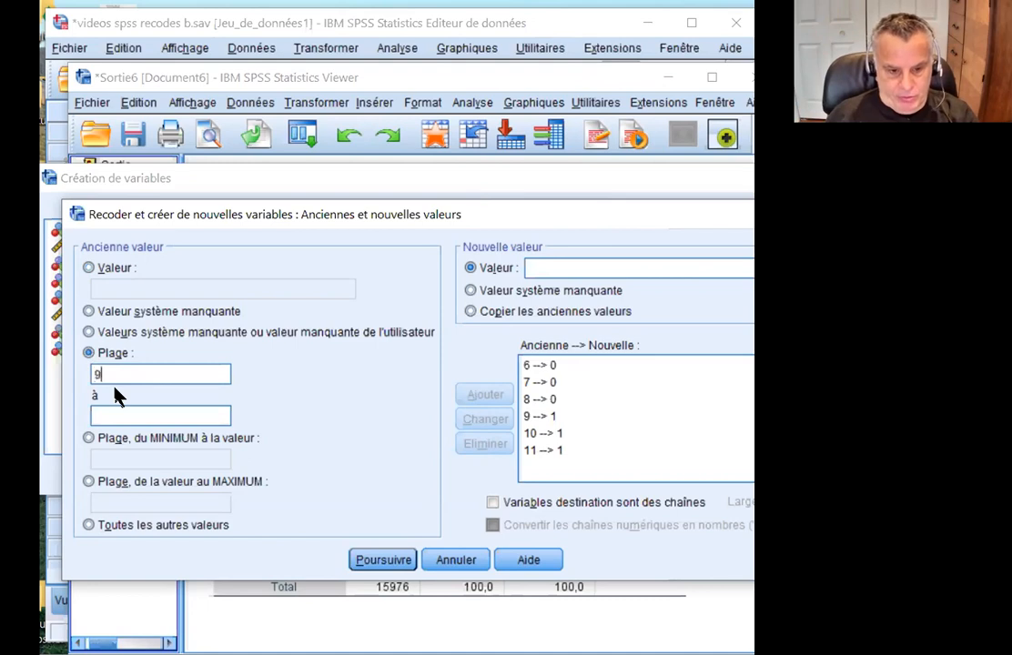
text(6)
click(137, 417)
text(9)
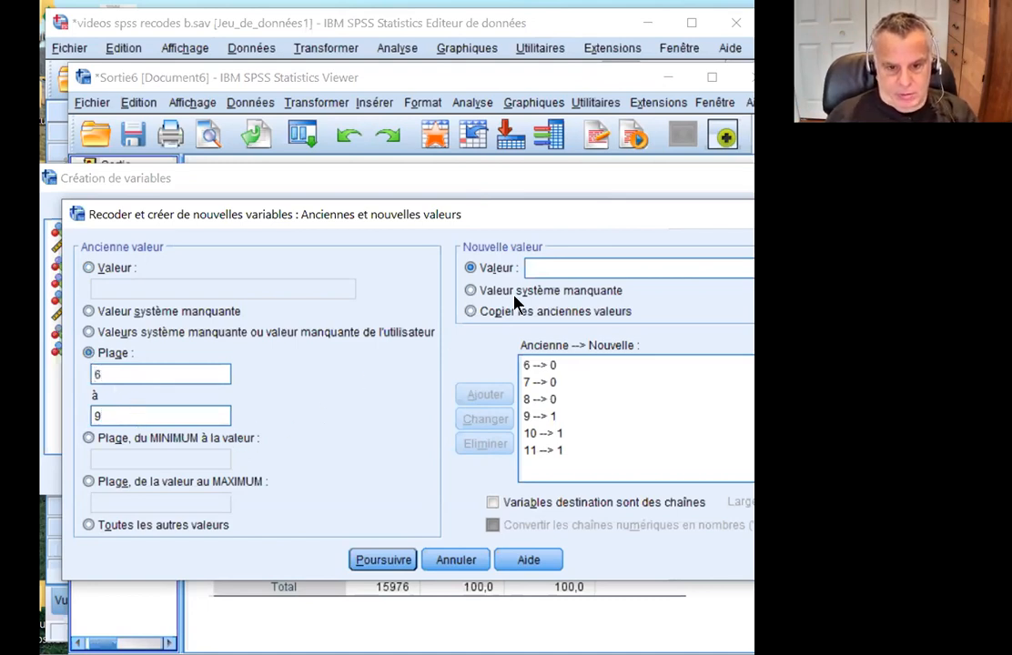
click(537, 267)
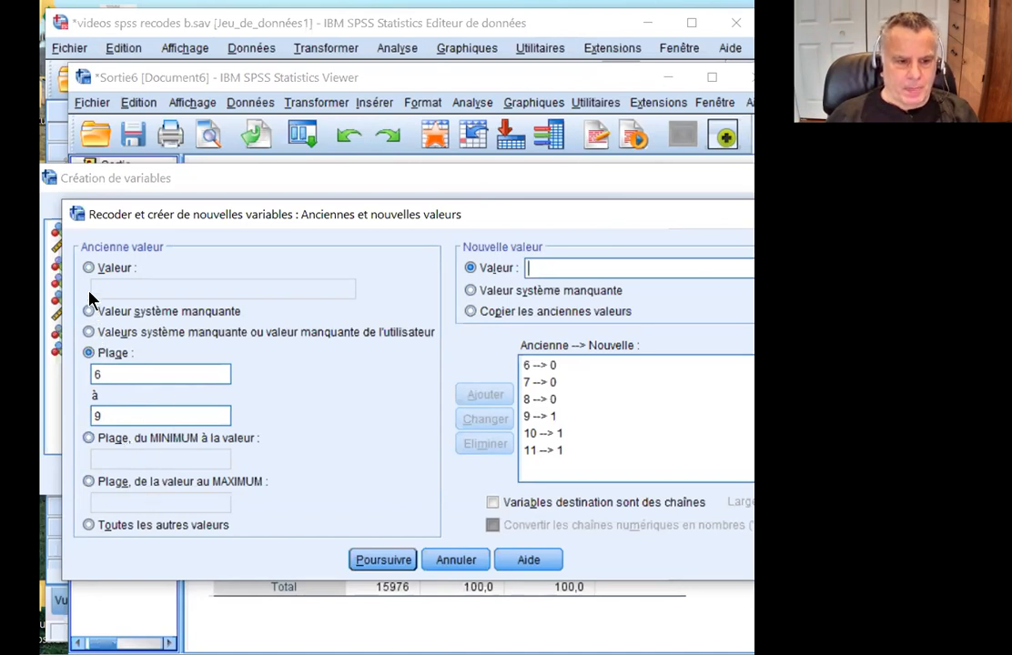
click(210, 267)
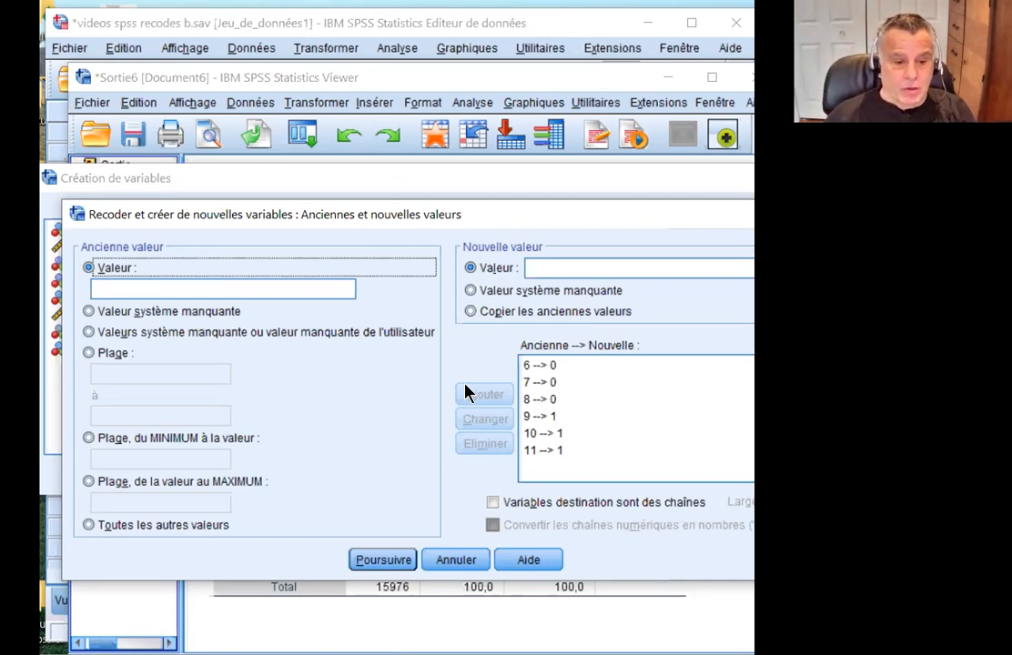
Accept the recode rules, assign NiveauSco2 as the destination of NiveauScolaire and run the recode.
click(363, 562)
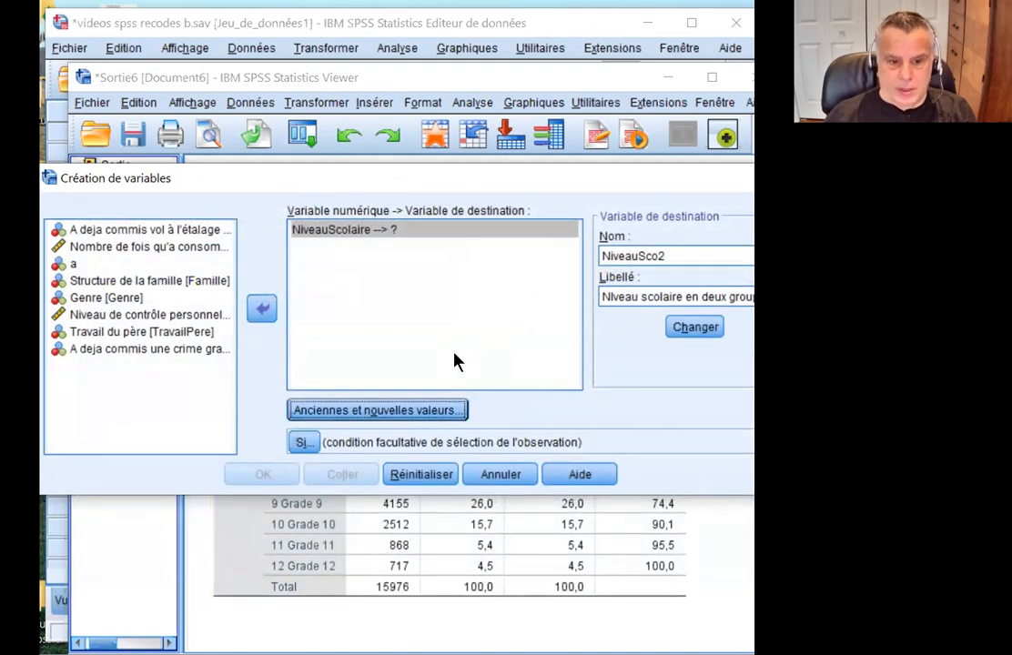
click(689, 331)
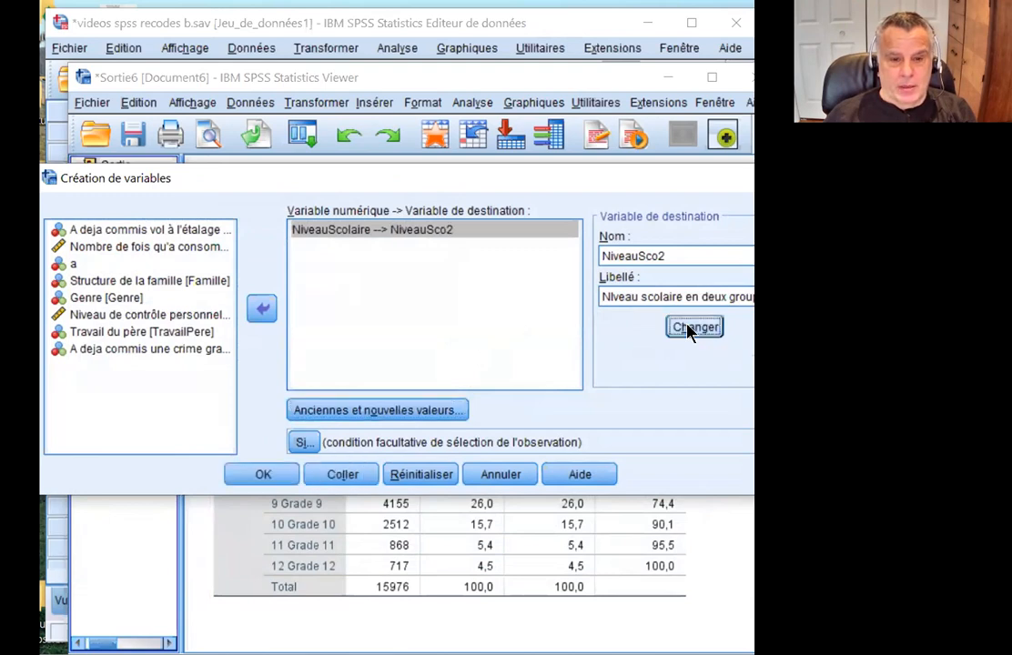
click(264, 475)
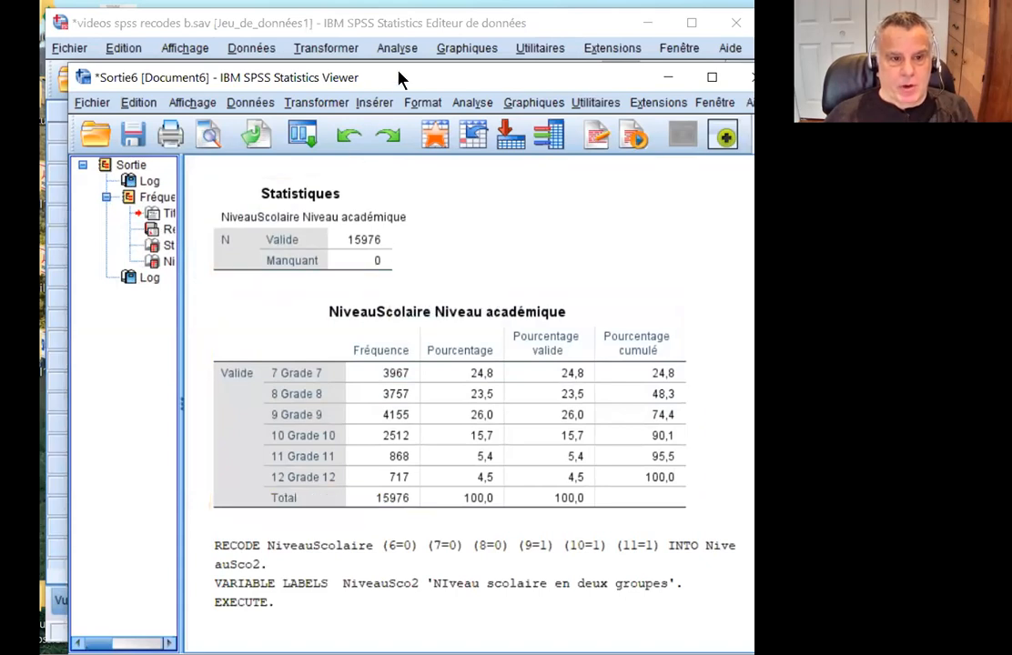
Compare the NiveauScolaire and NiveauSco2 values case by case in the dataset, including case 2.
key(alt+Tab)
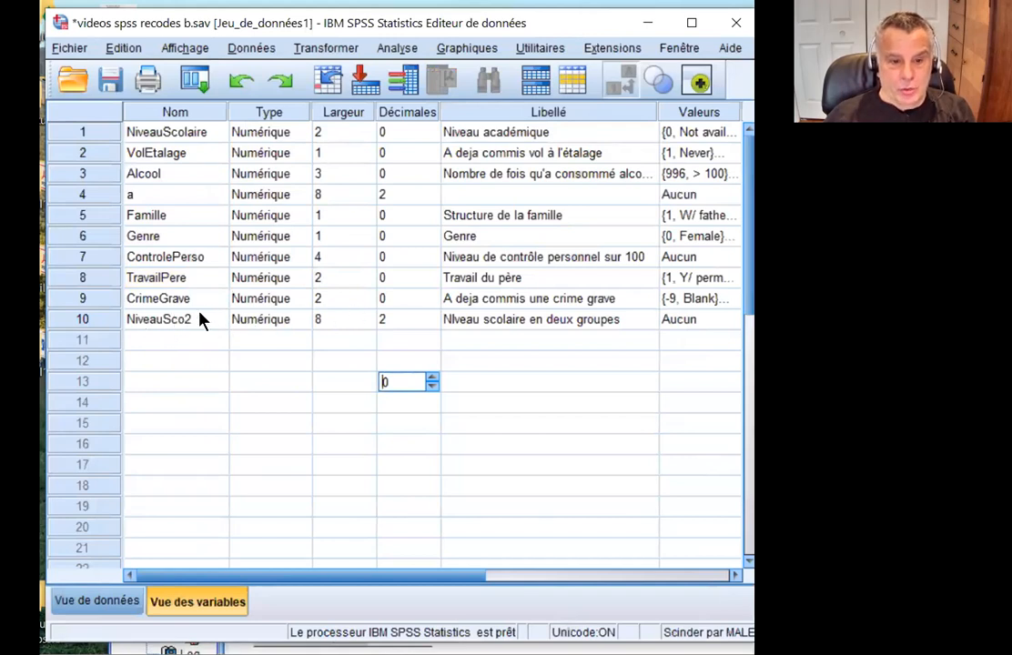
click(479, 320)
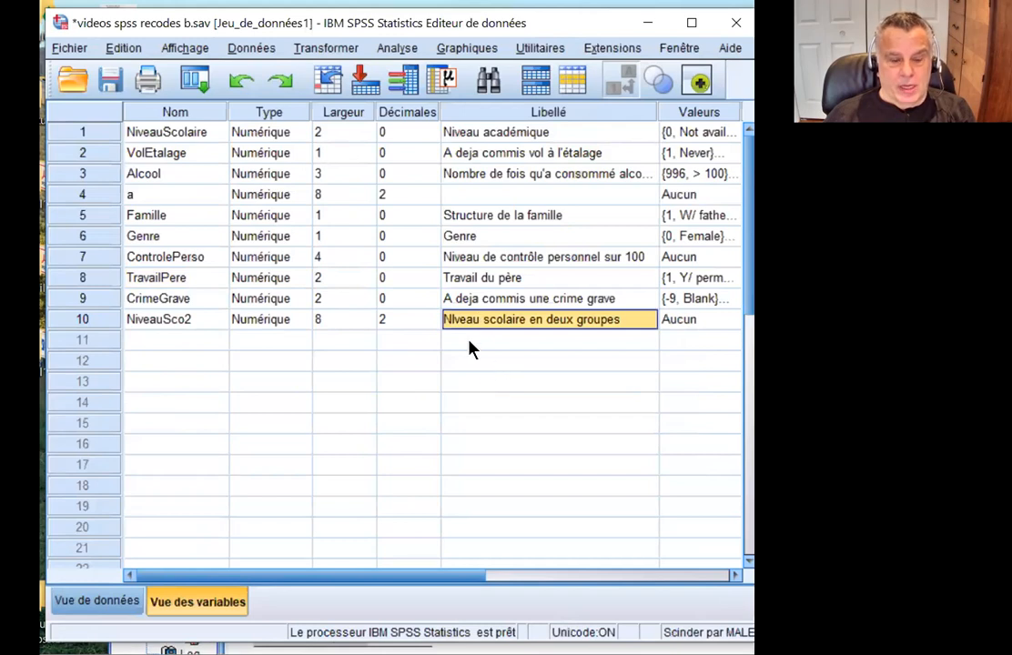
click(96, 601)
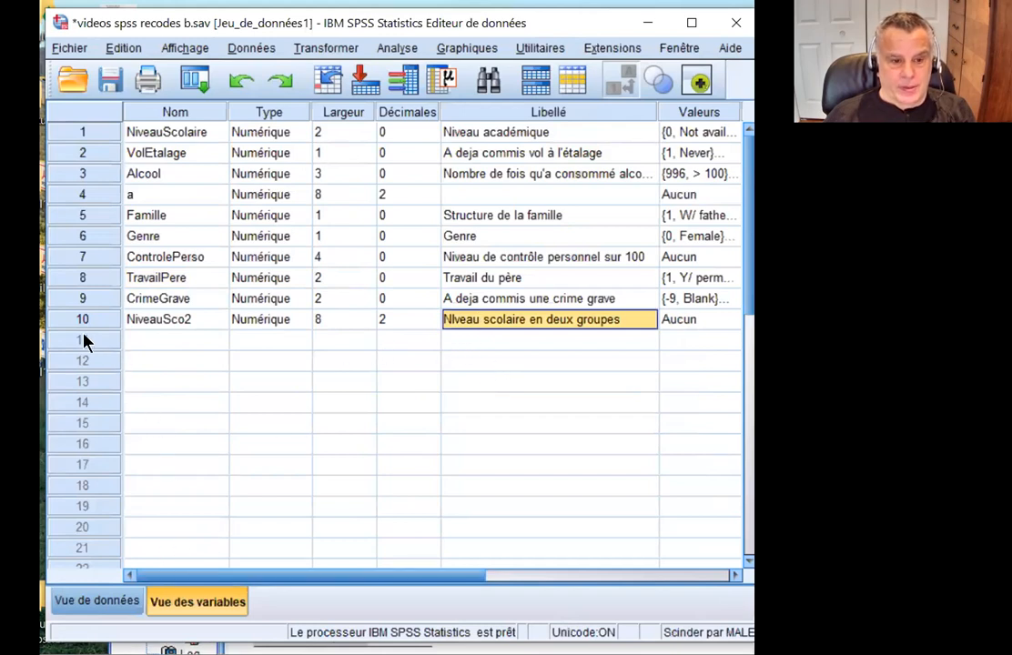
drag(320, 577, 182, 572)
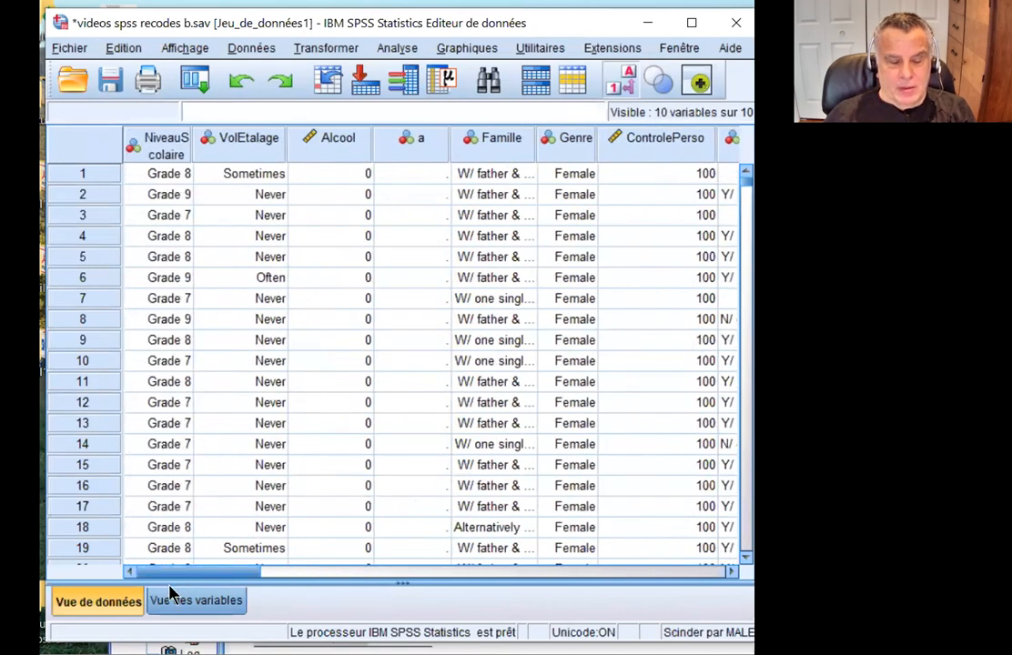
drag(196, 573, 396, 576)
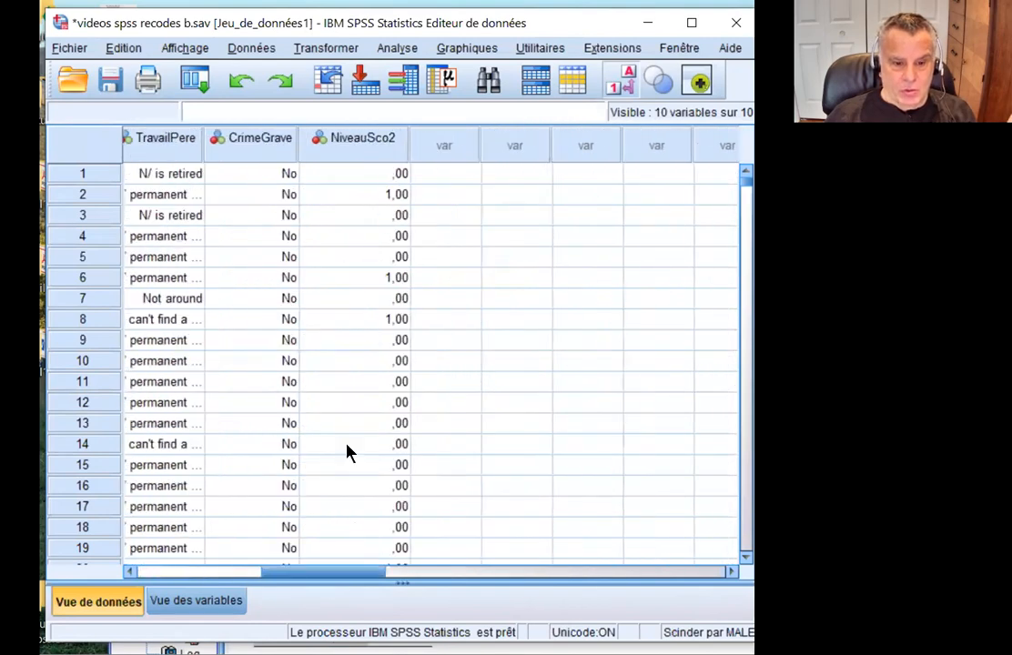
drag(312, 575, 150, 581)
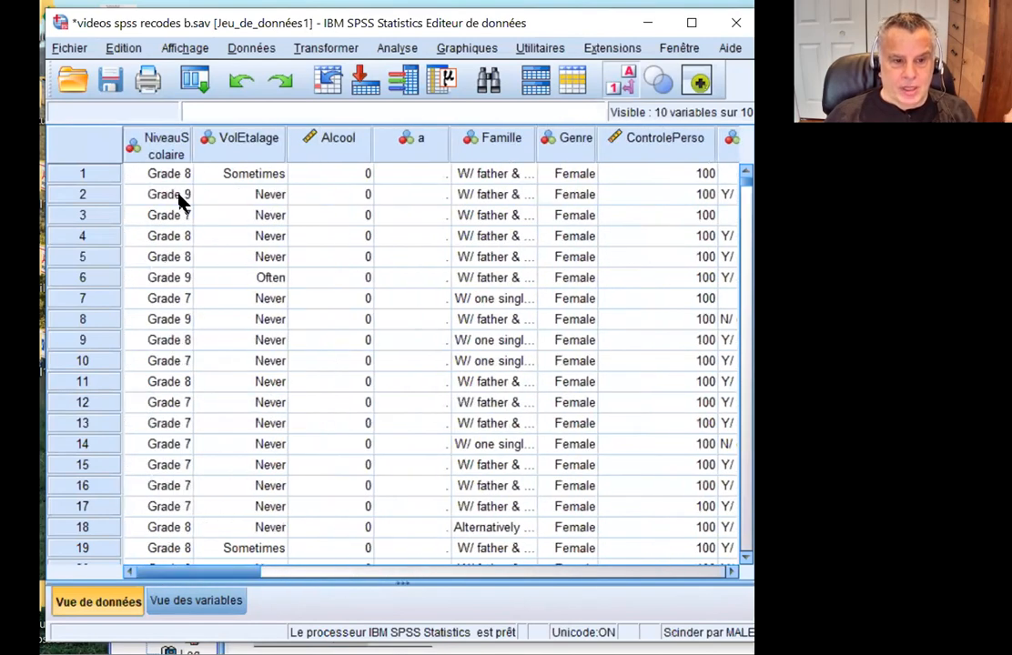
click(179, 195)
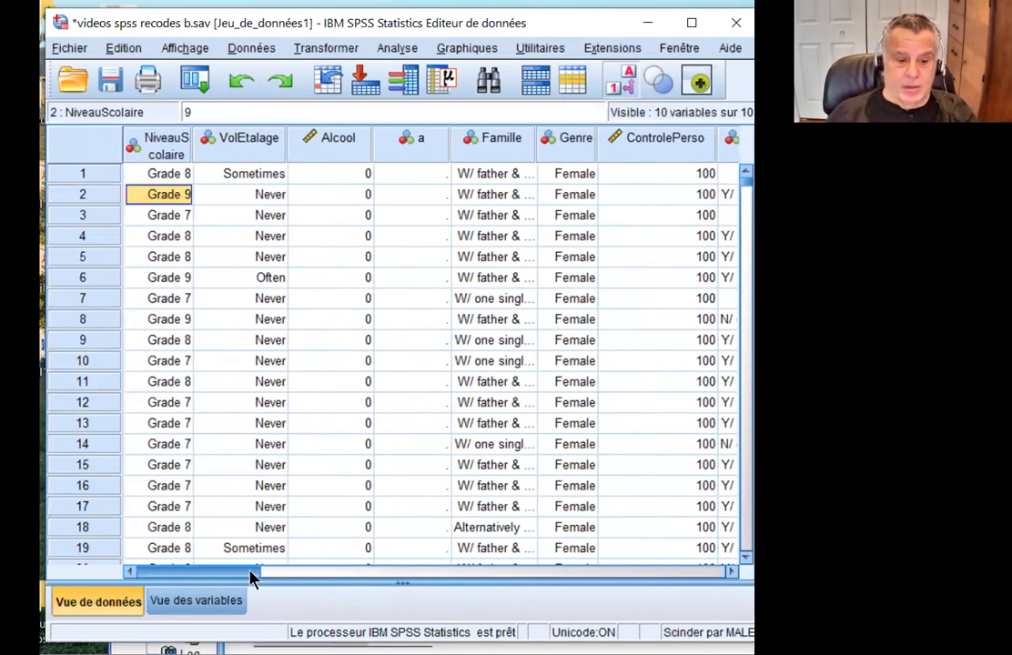
drag(251, 577, 347, 577)
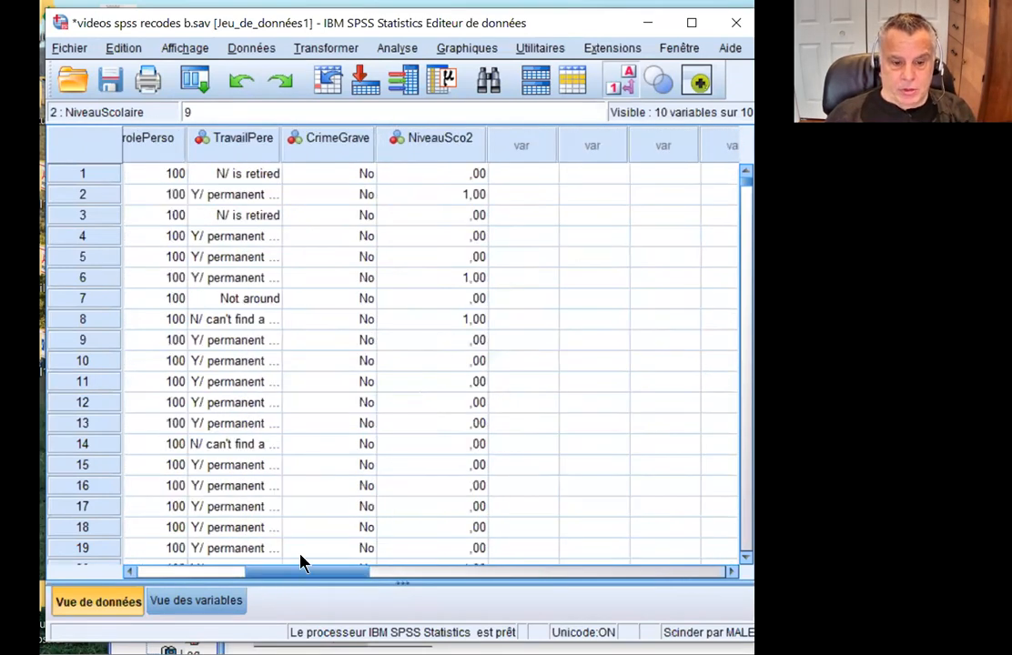
drag(282, 575, 131, 573)
Add NiveauSco2 to the Frequencies analysis alongside NiveauScolaire and run it.
click(188, 601)
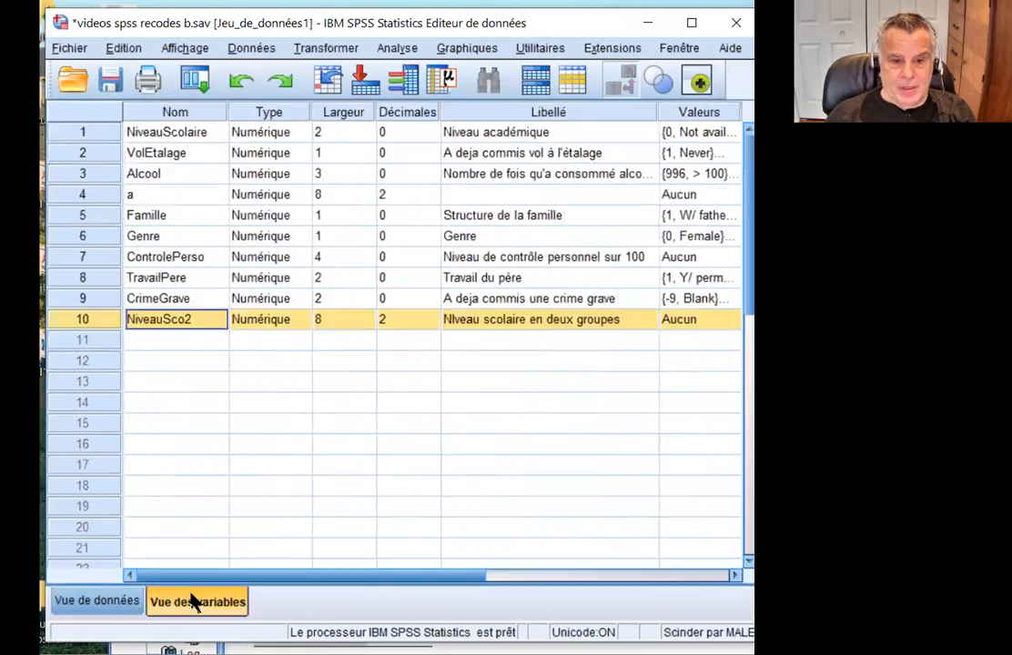
click(356, 339)
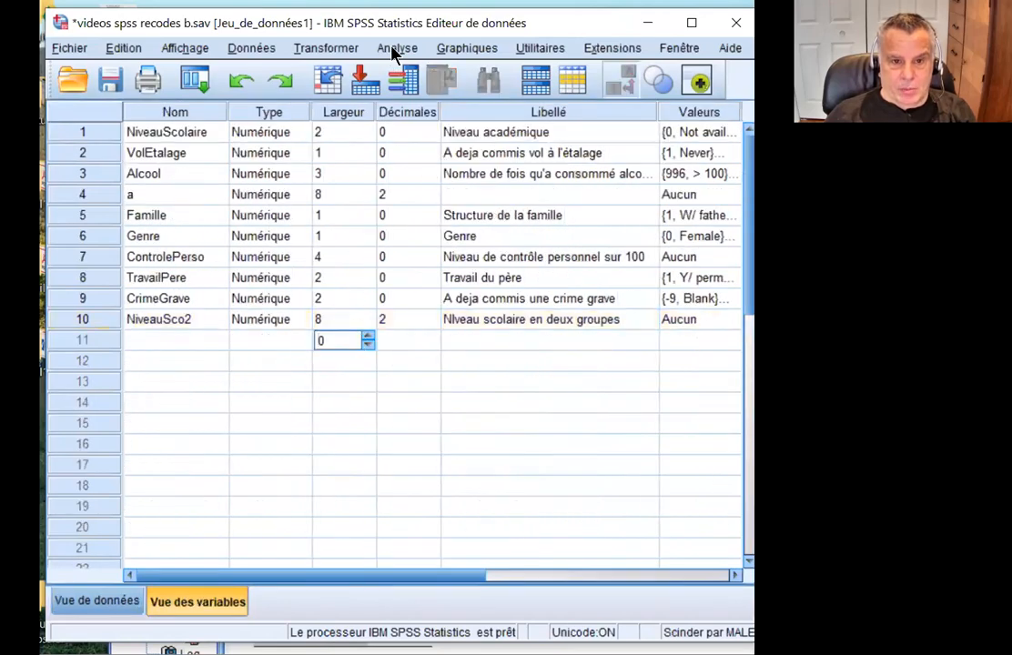
click(397, 47)
mouse_move(430, 80)
mouse_move(515, 95)
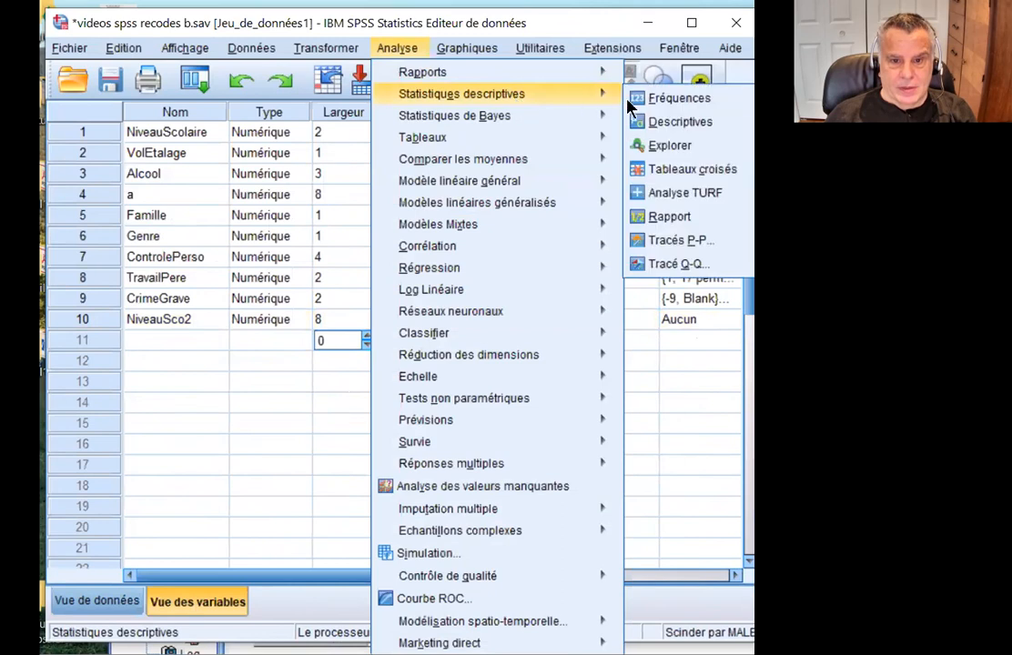
click(648, 99)
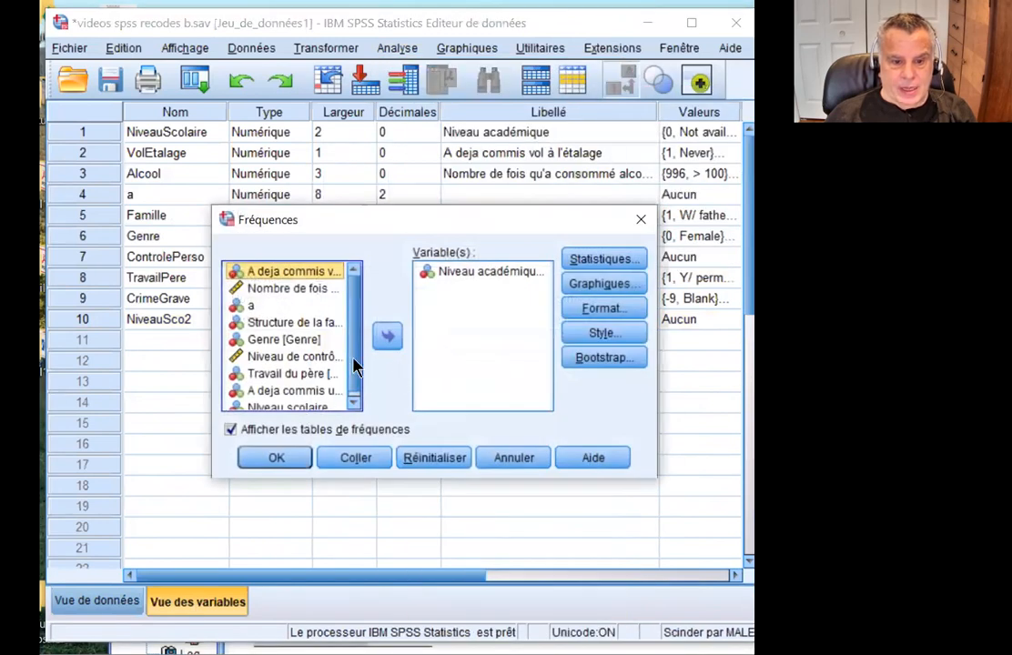
click(326, 406)
click(387, 337)
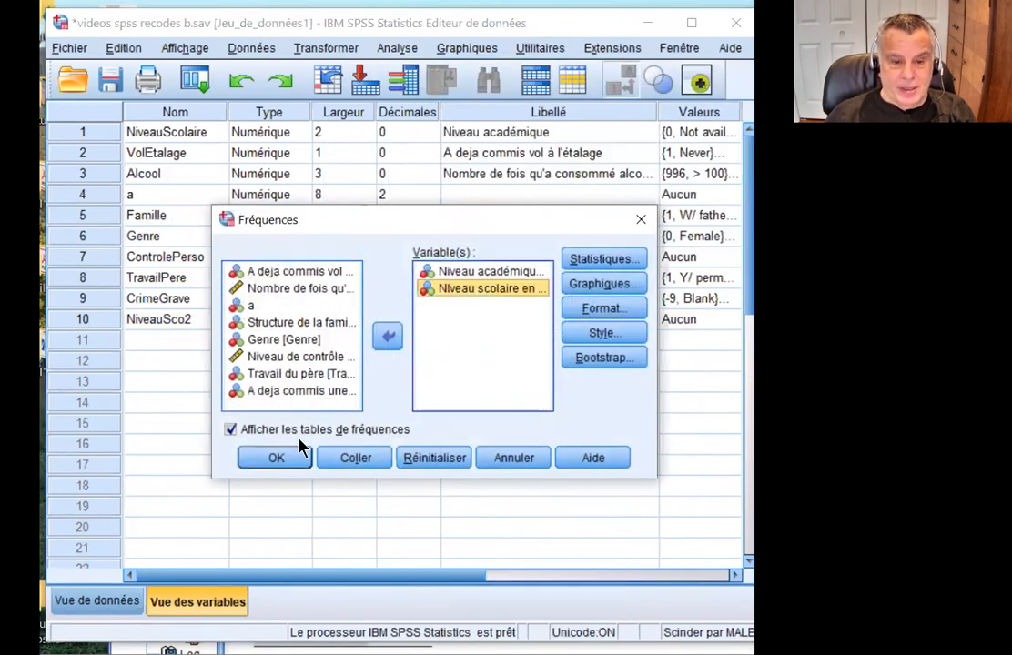
click(285, 457)
Compare the frequency tables of NiveauScolaire and NiveauSco2 in the output.
drag(451, 439, 369, 1)
scroll(375, 384, down, 1)
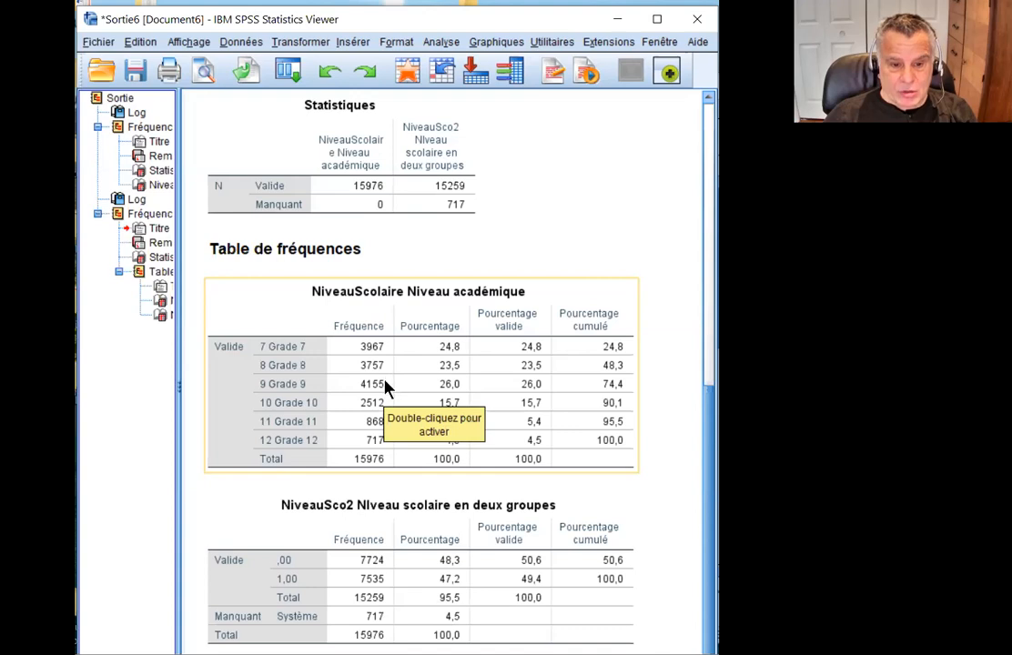
click(369, 487)
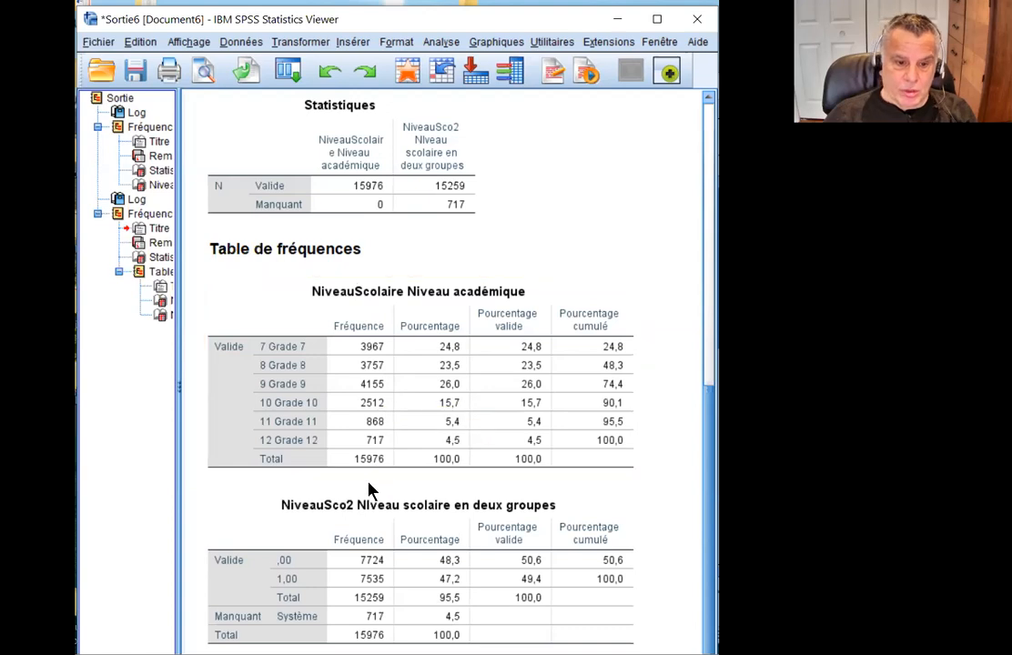
click(369, 357)
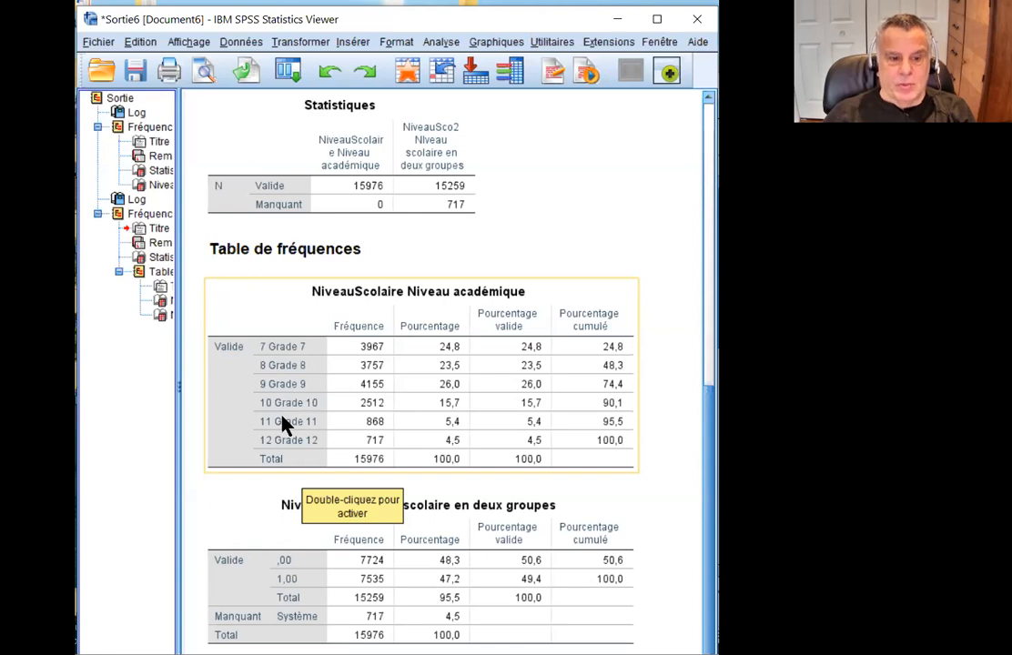
Close the output without saving it and delete the NiveauSco2 variable from the dataset.
click(697, 19)
click(398, 387)
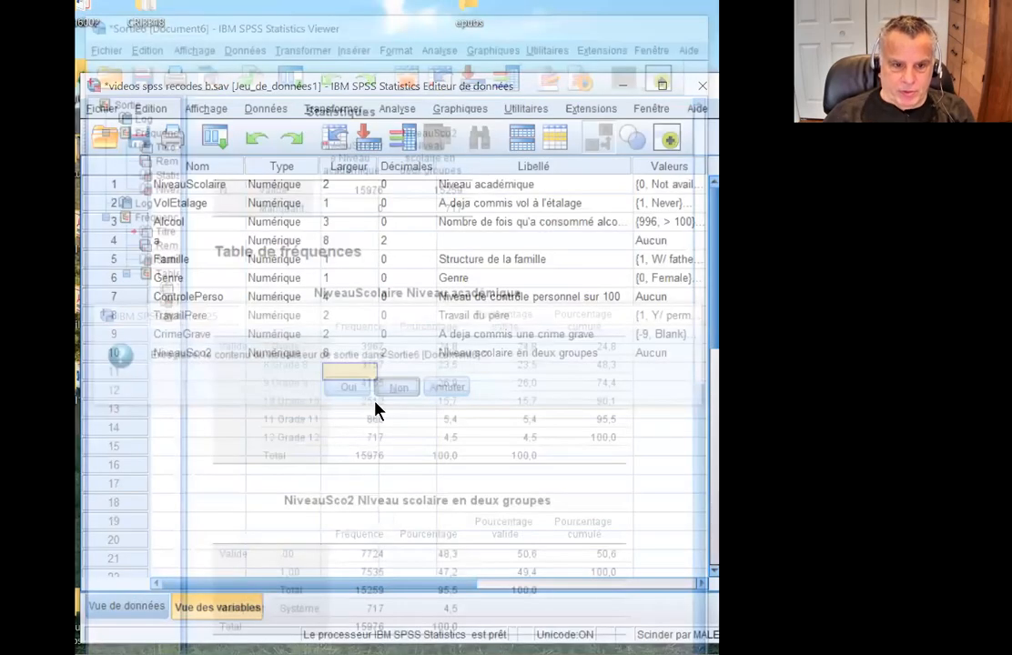
click(129, 356)
right_click(128, 357)
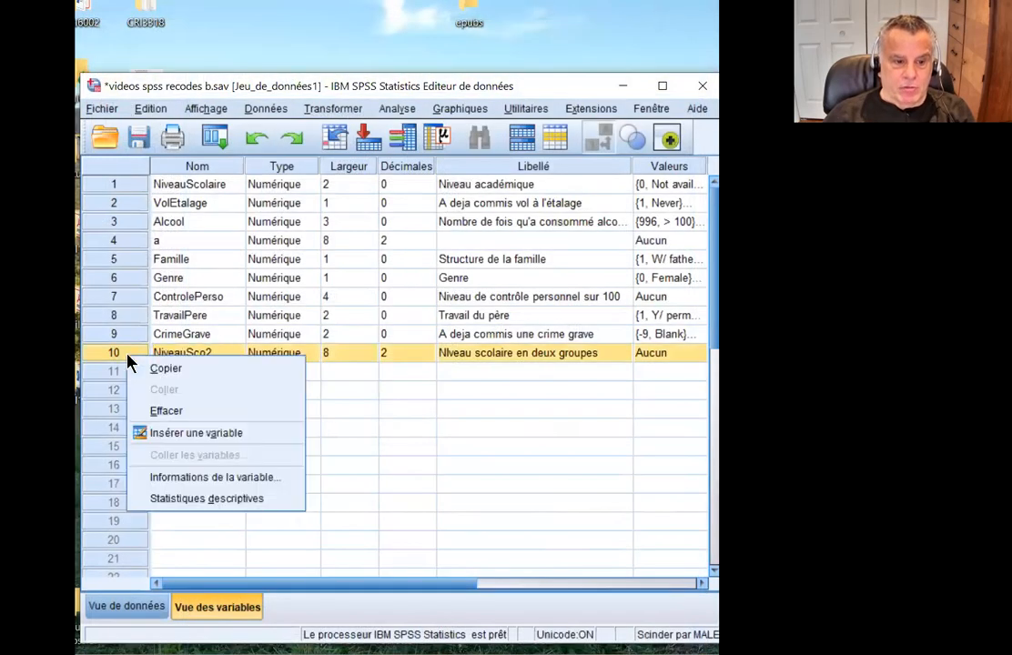
click(169, 416)
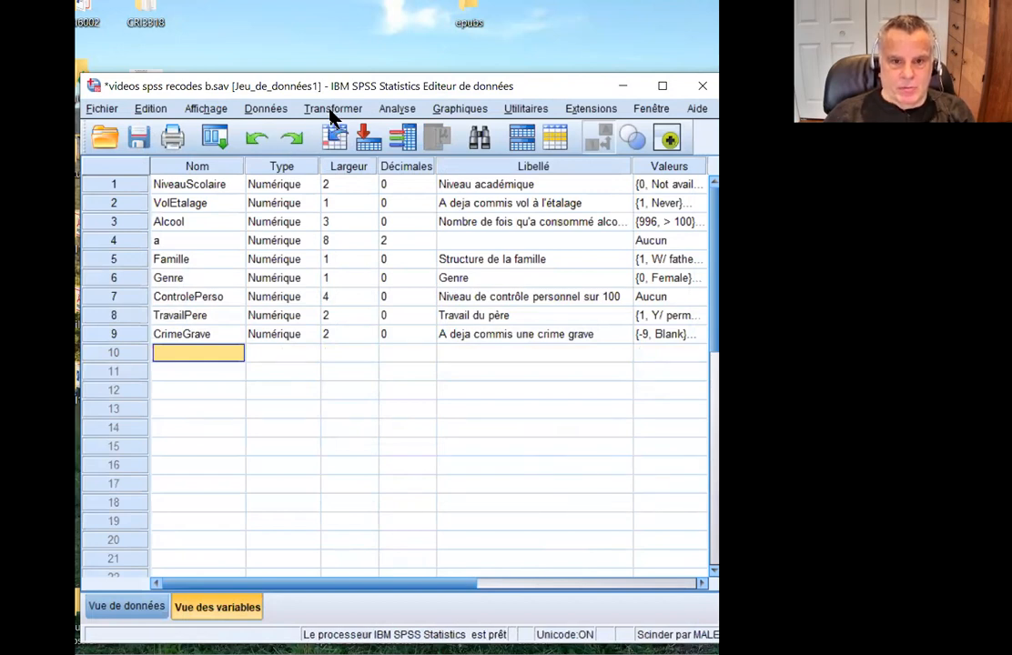
Run Frequencies for NiveauScolaire alone and return to the data editor's variable list.
click(406, 110)
mouse_move(546, 149)
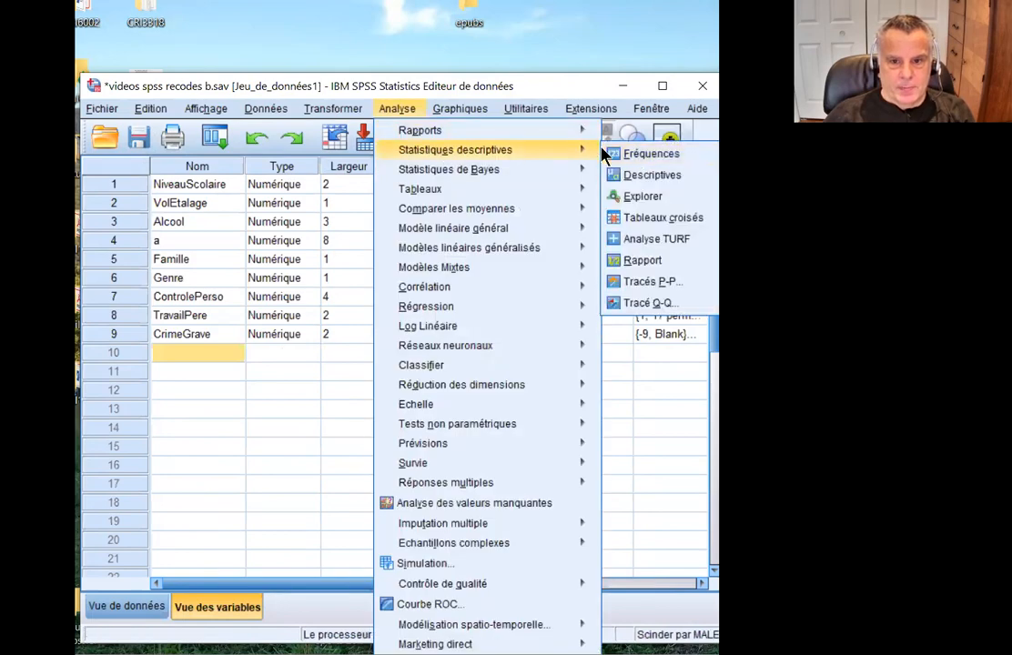
click(626, 155)
click(282, 478)
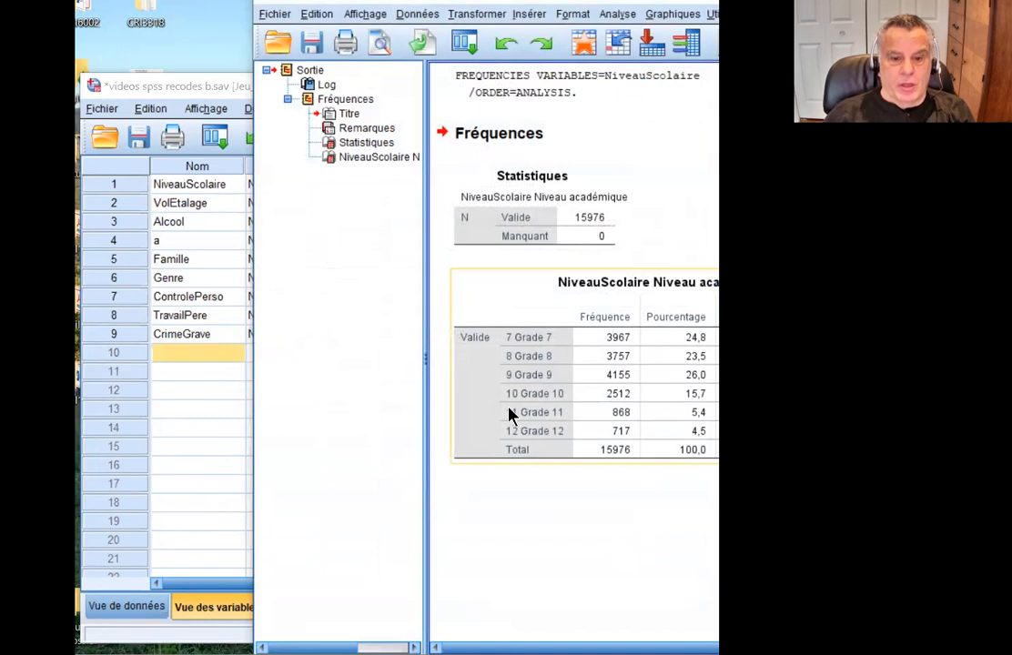
click(209, 447)
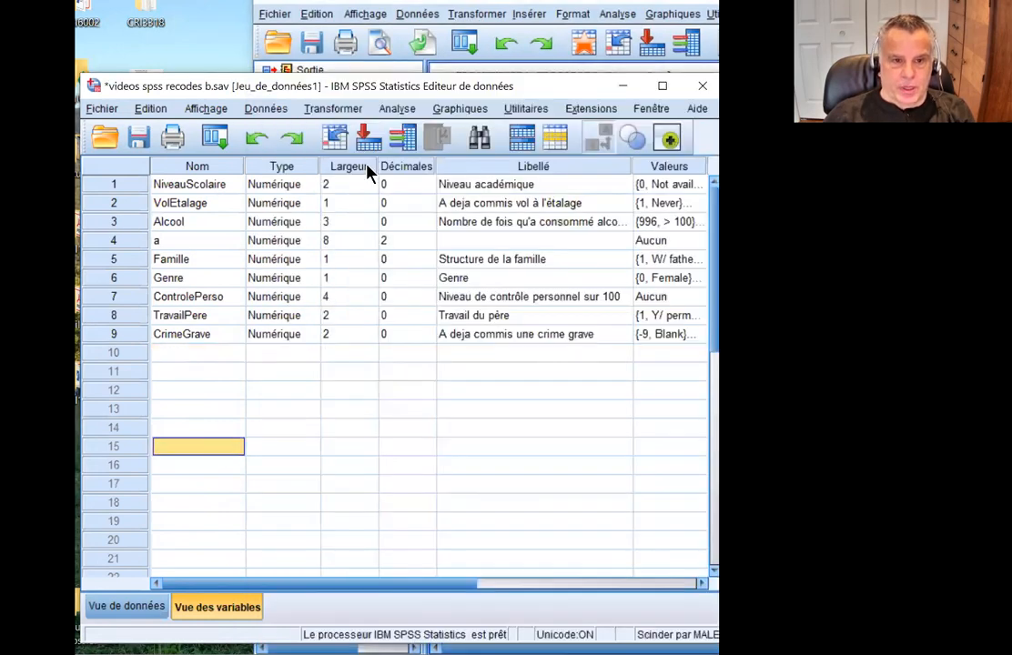
Reopen the old and new values for recoding NiveauScolaire into NiveauSco2 and remove the rule for old value 6.
click(266, 109)
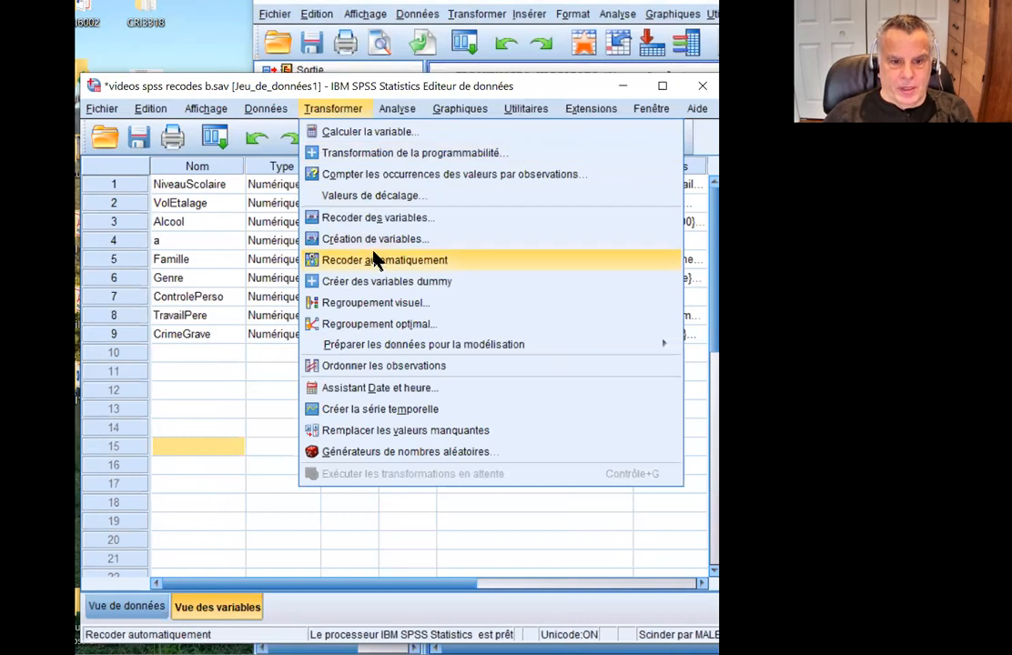
click(406, 240)
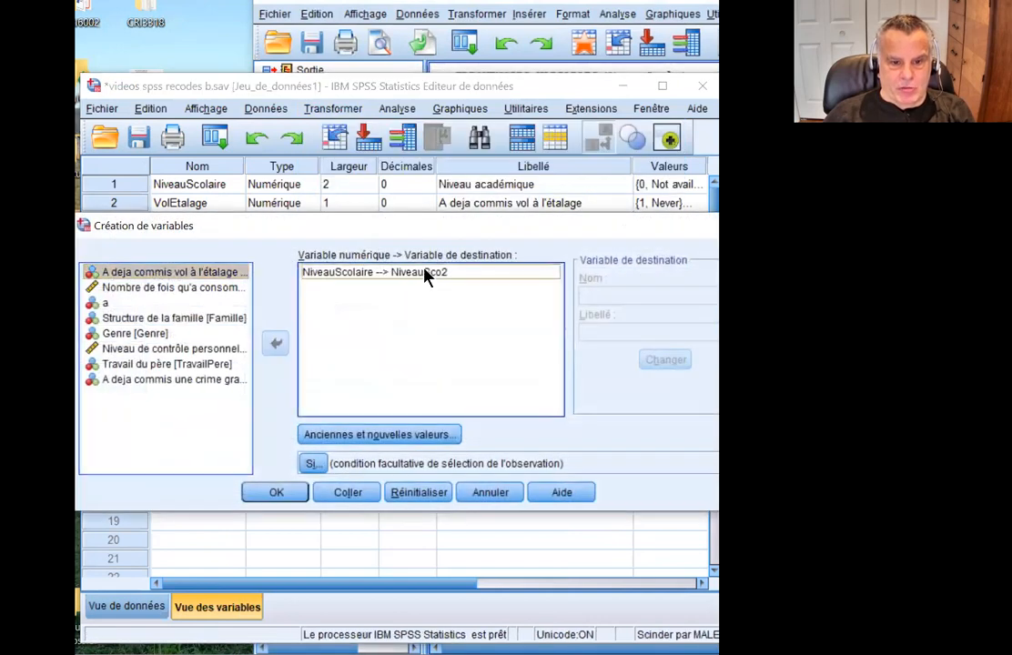
click(426, 274)
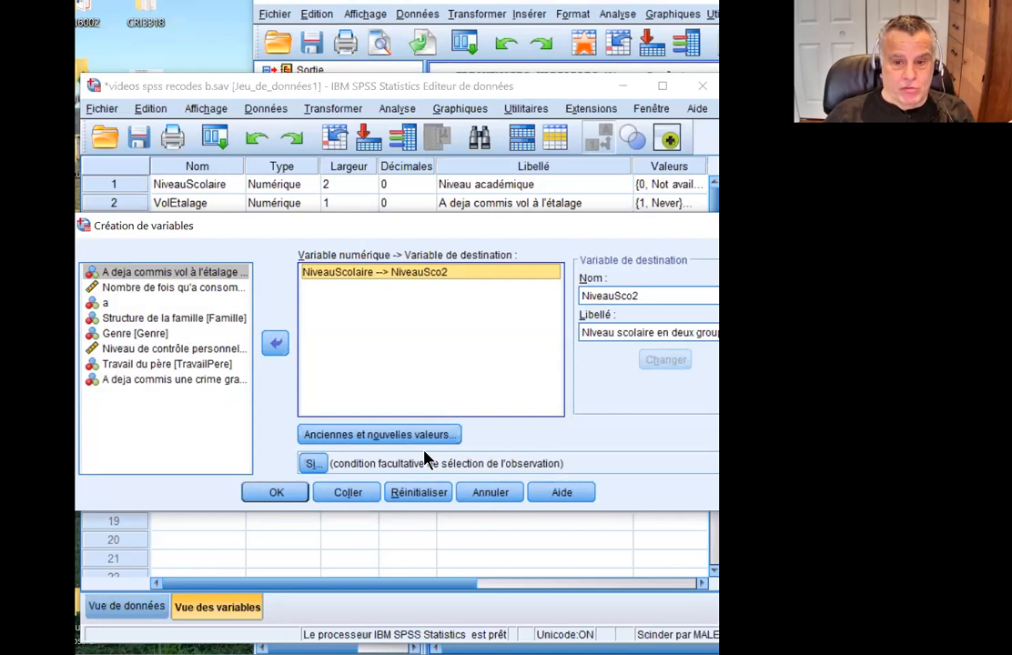
click(391, 437)
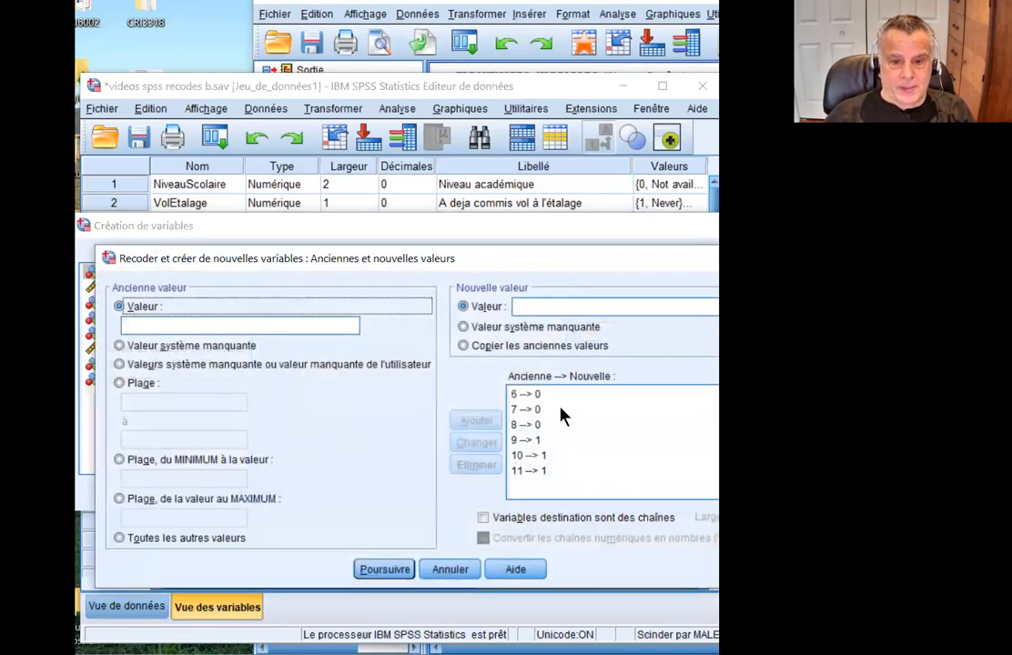
click(520, 396)
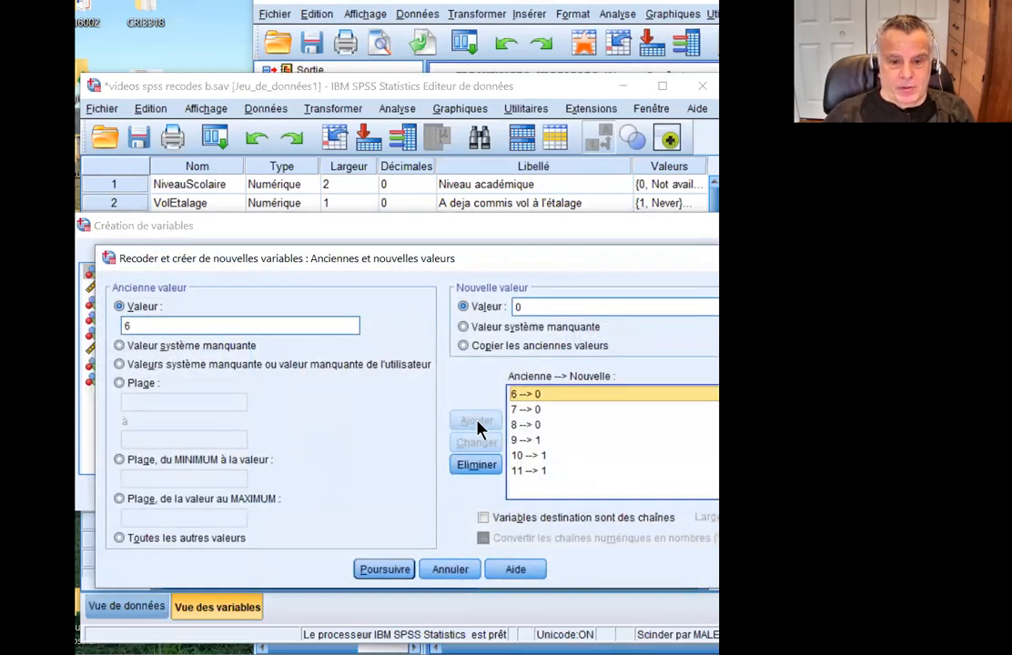
click(478, 466)
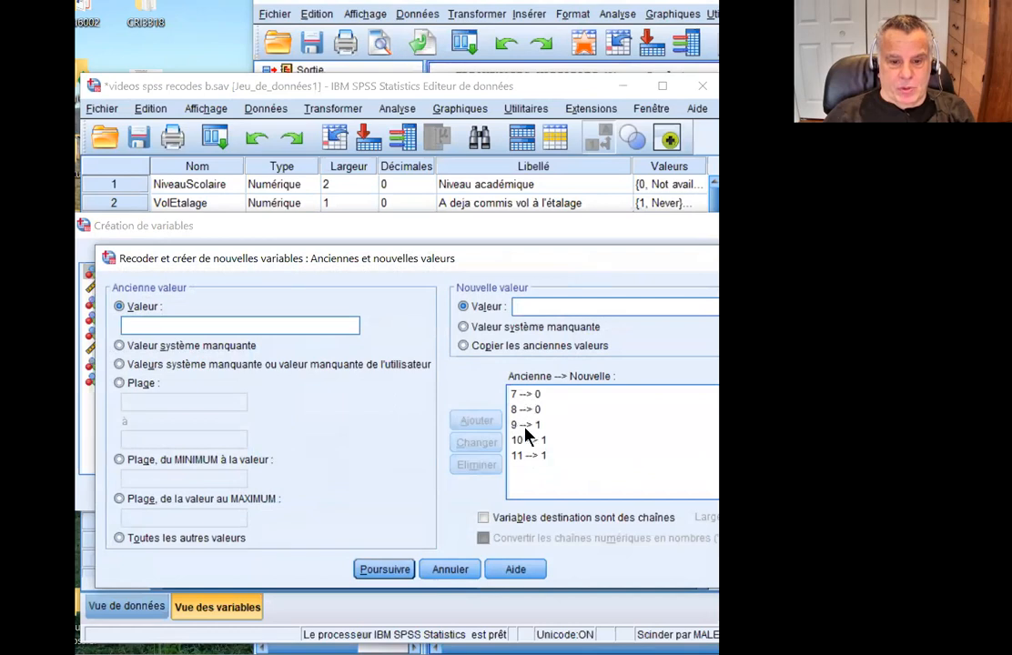
Change the recode rule for old value 9 so that its new value is 0.
click(524, 424)
double_click(525, 307)
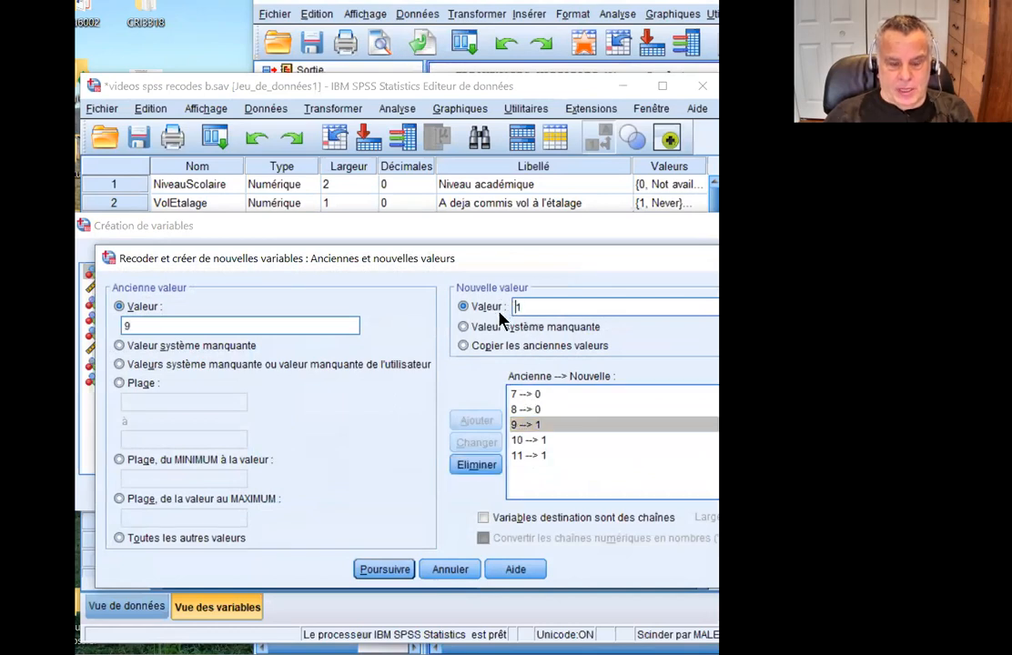
text(0)
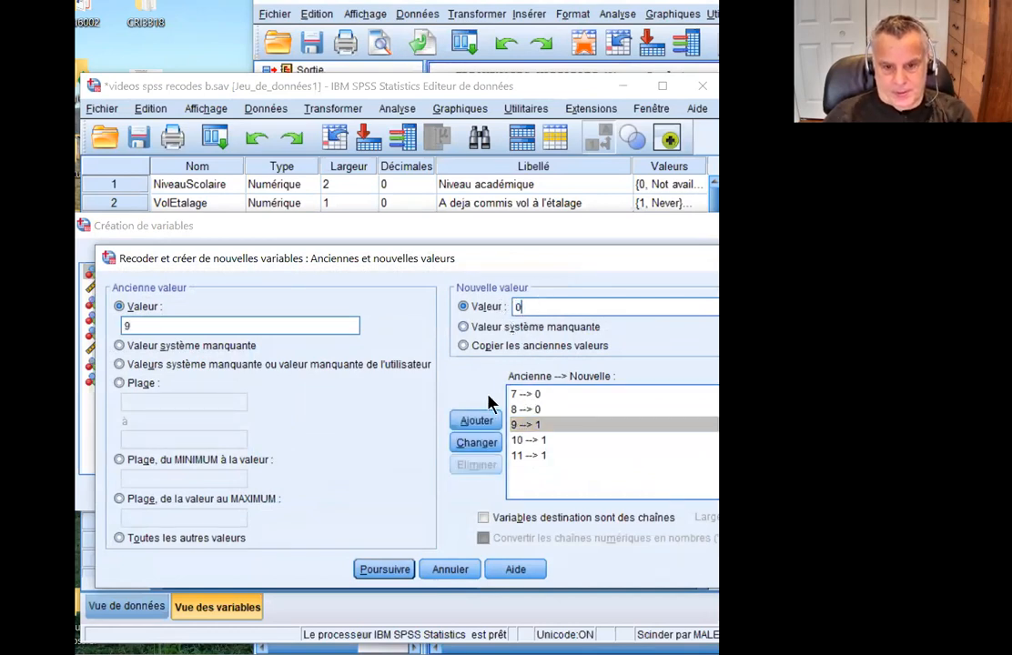
click(478, 444)
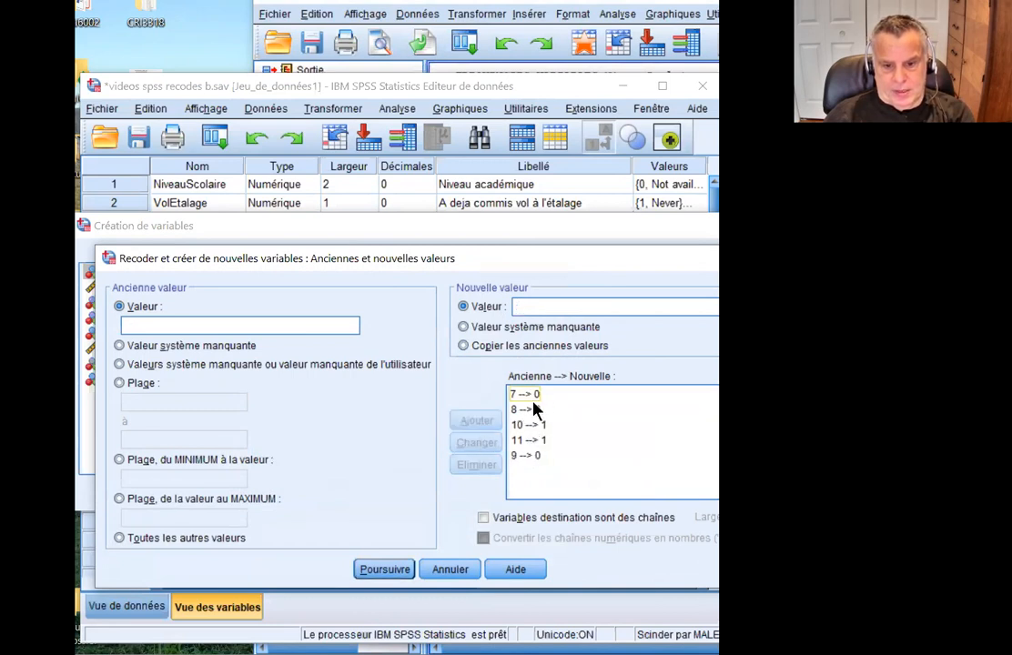
Change the recode rule for old value 10 so that it recodes old value 12 to 1.
click(541, 426)
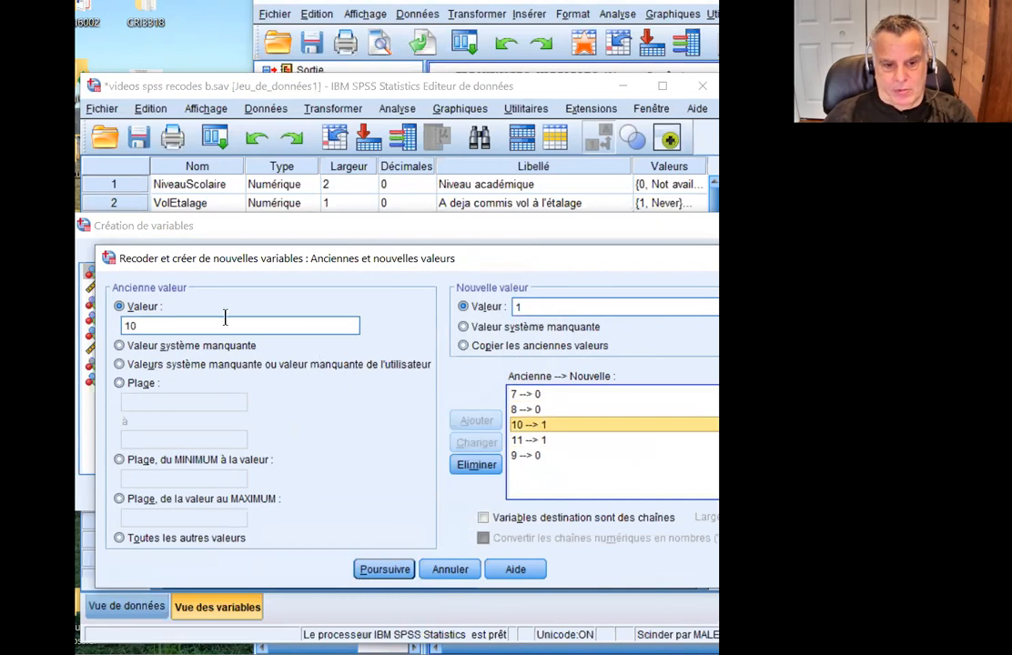
click(169, 325)
double_click(170, 324)
text(12)
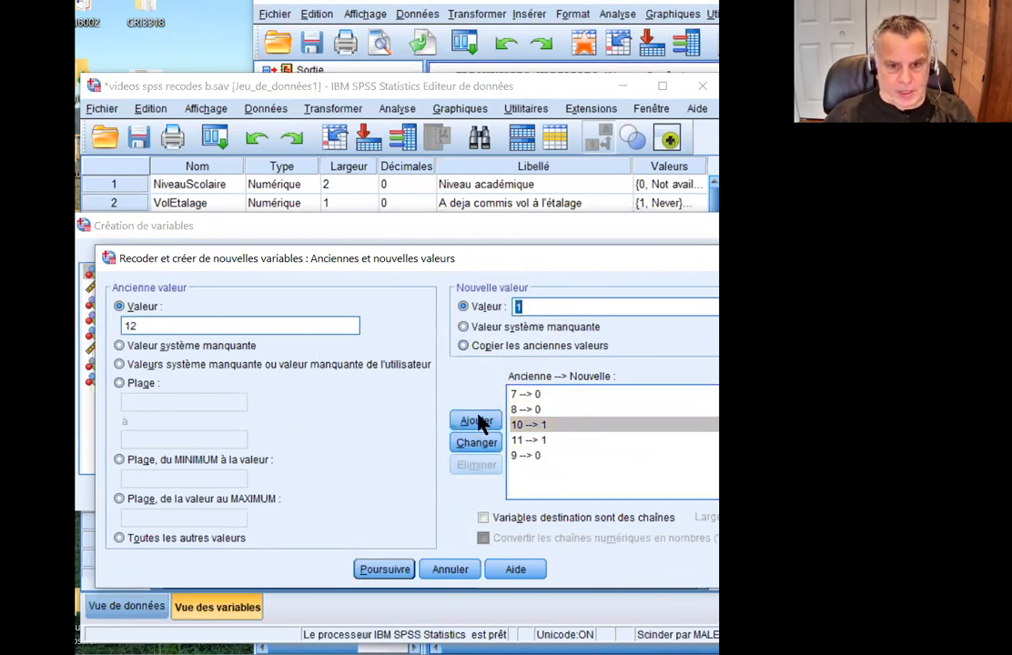
click(475, 444)
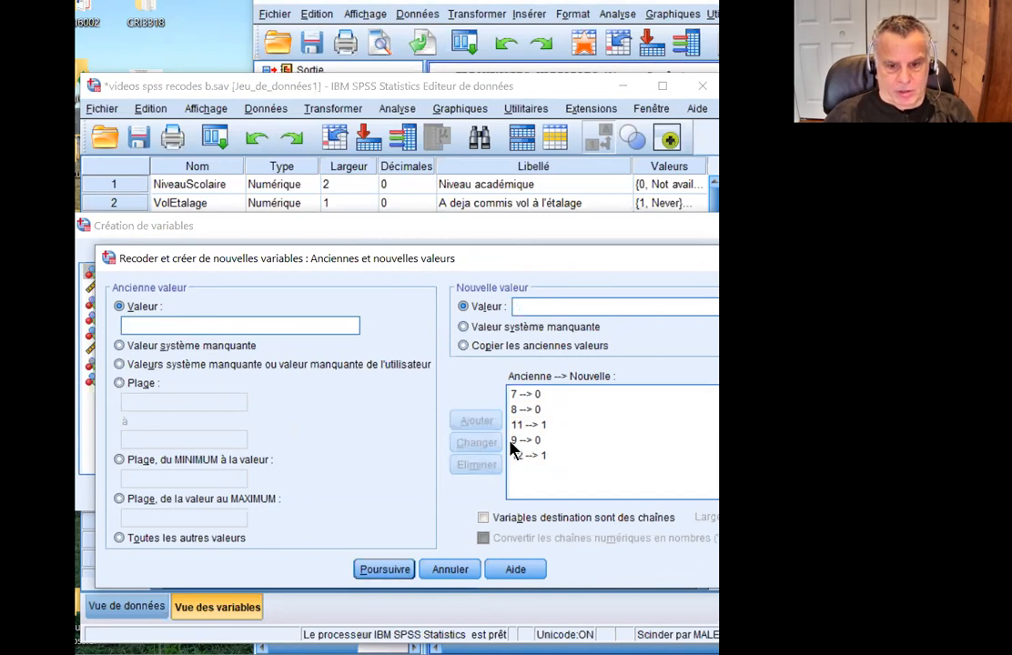
Add a recode rule changing old value 10 to 1 and run the recode of NiveauScolaire into NiveauSco2.
click(284, 325)
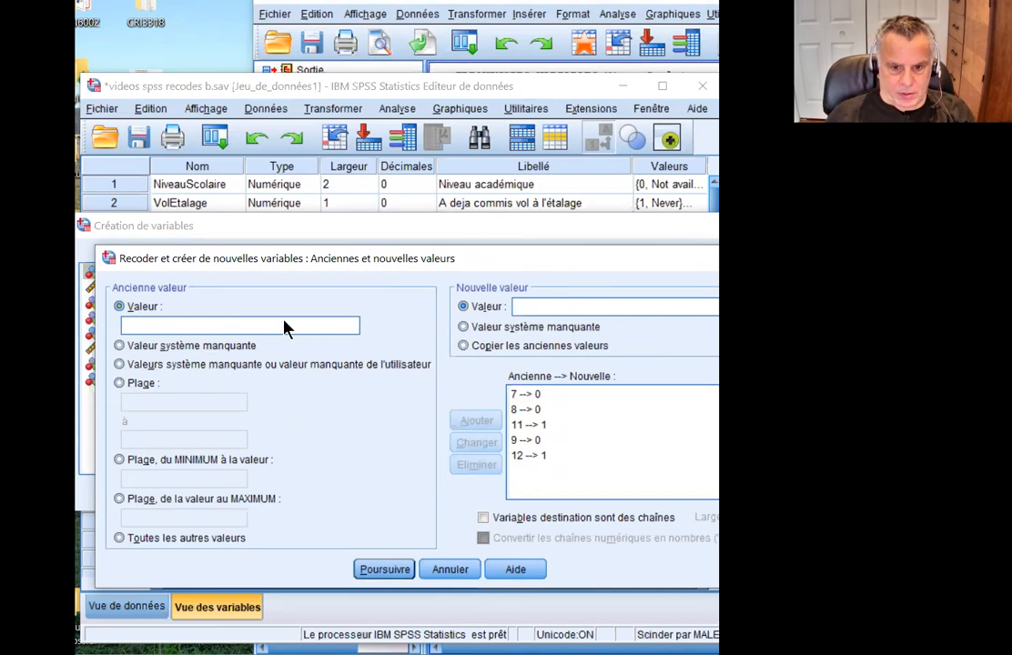
text(10)
click(531, 307)
text(1)
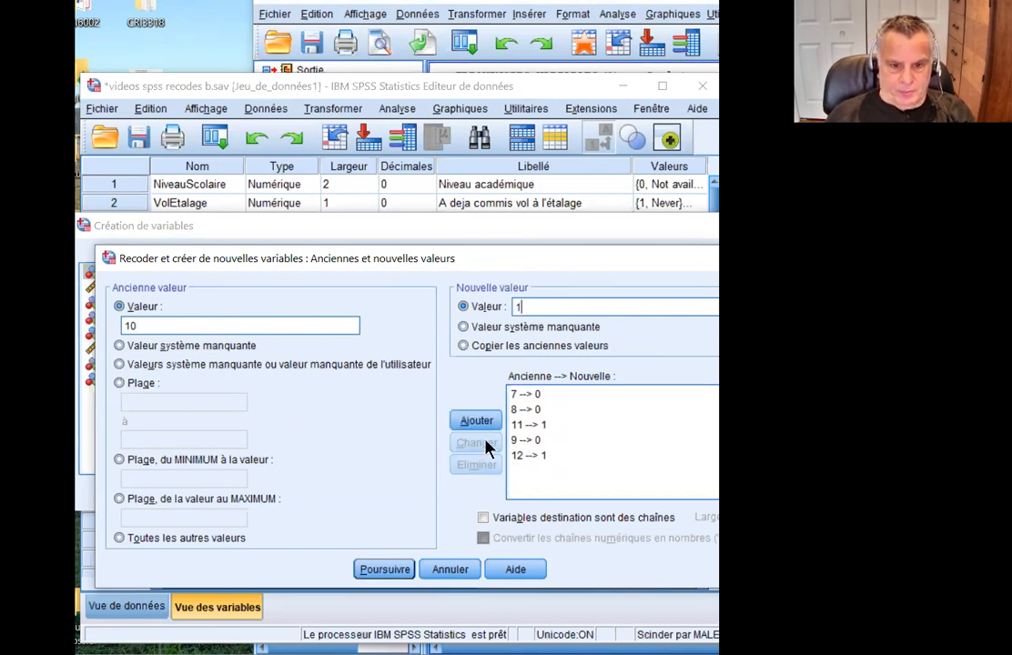
click(477, 422)
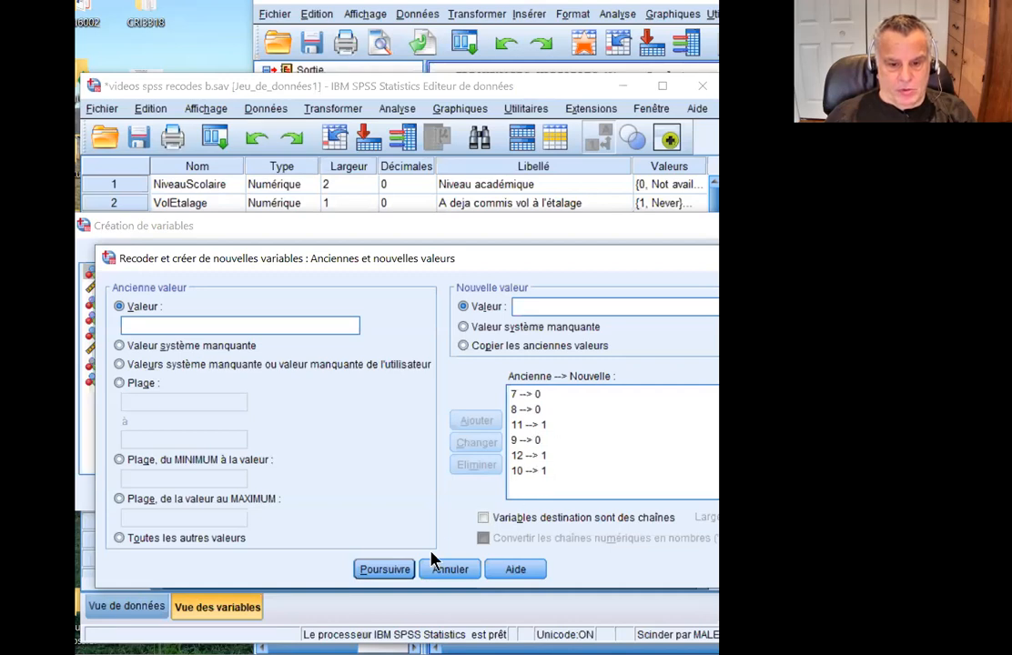
click(401, 571)
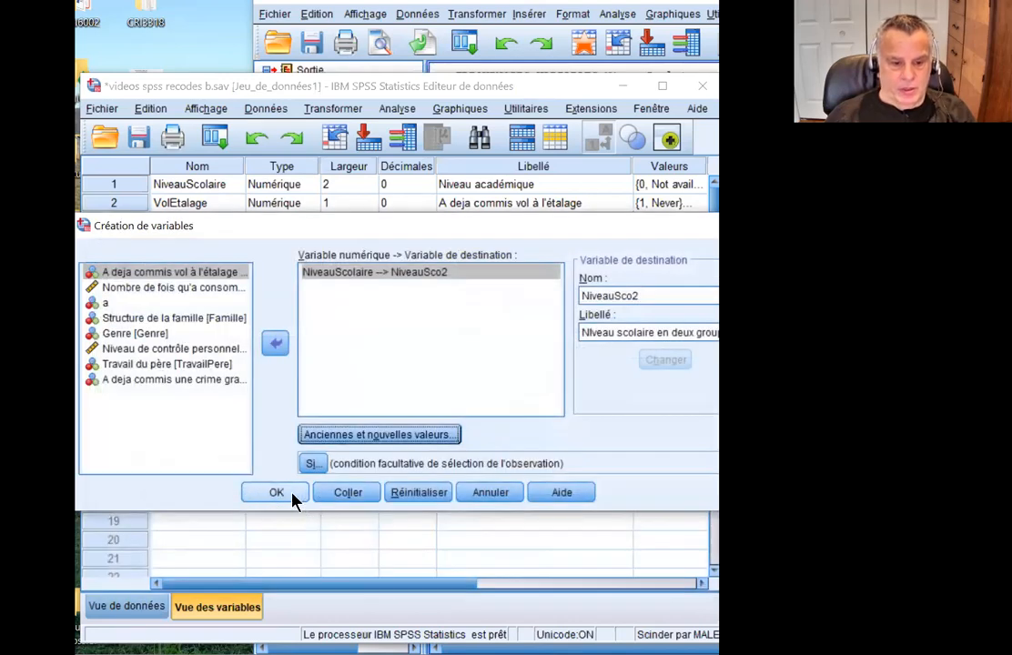
click(294, 500)
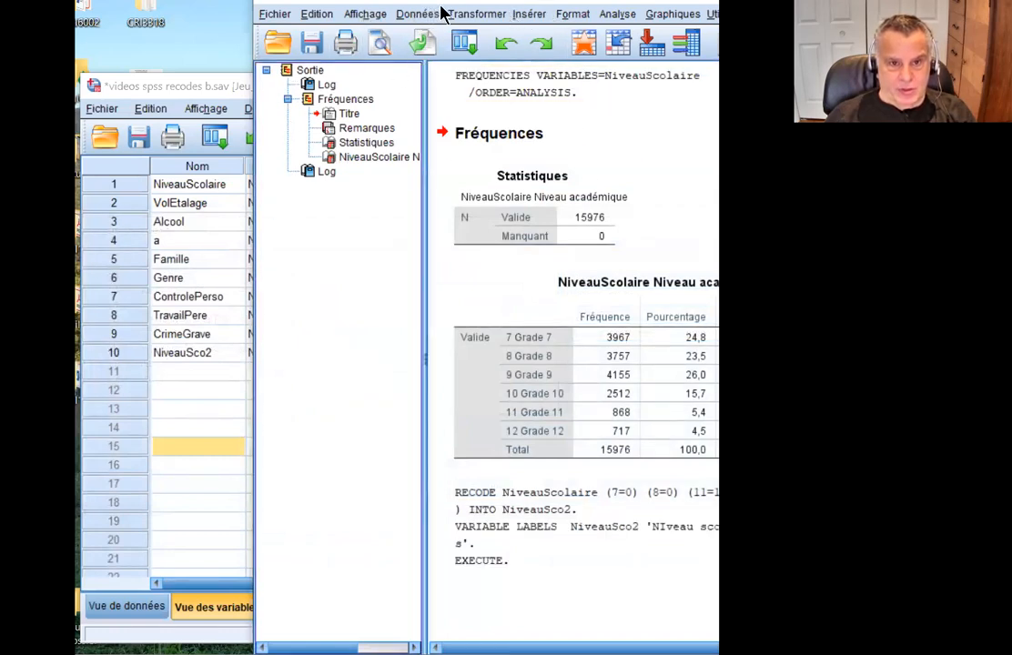
Run Frequencies for NiveauScolaire and NiveauSco2 together and view both tables.
click(411, 14)
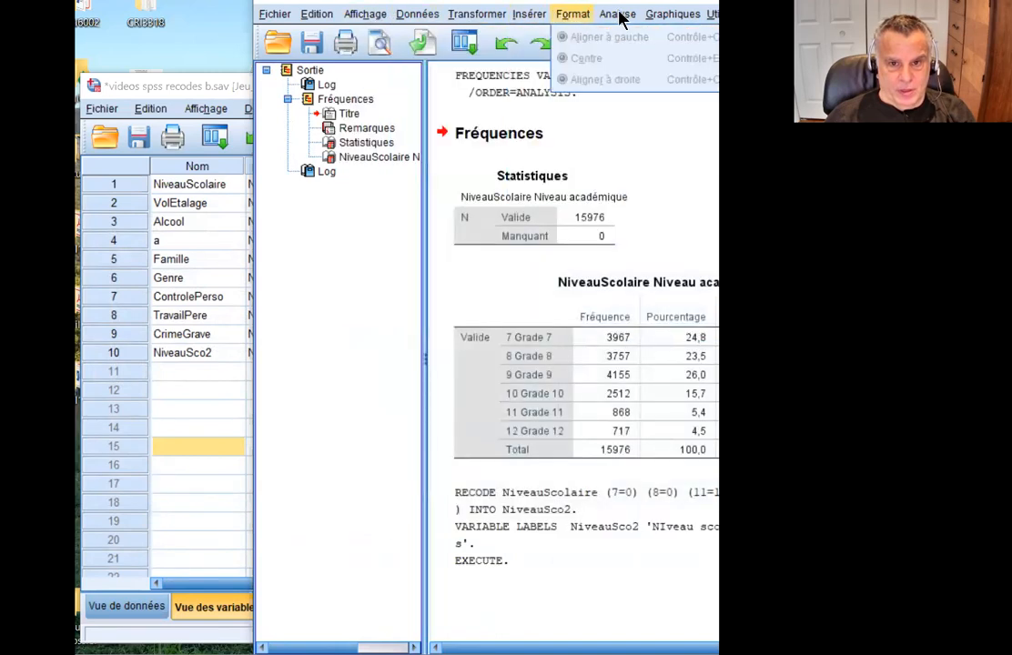
mouse_move(617, 14)
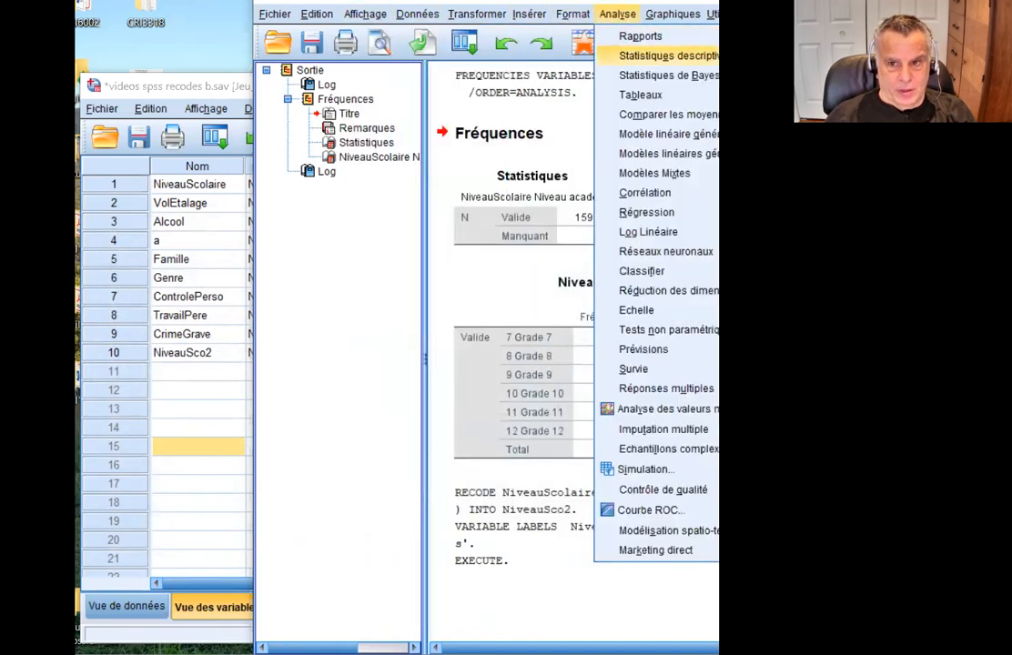
click(774, 57)
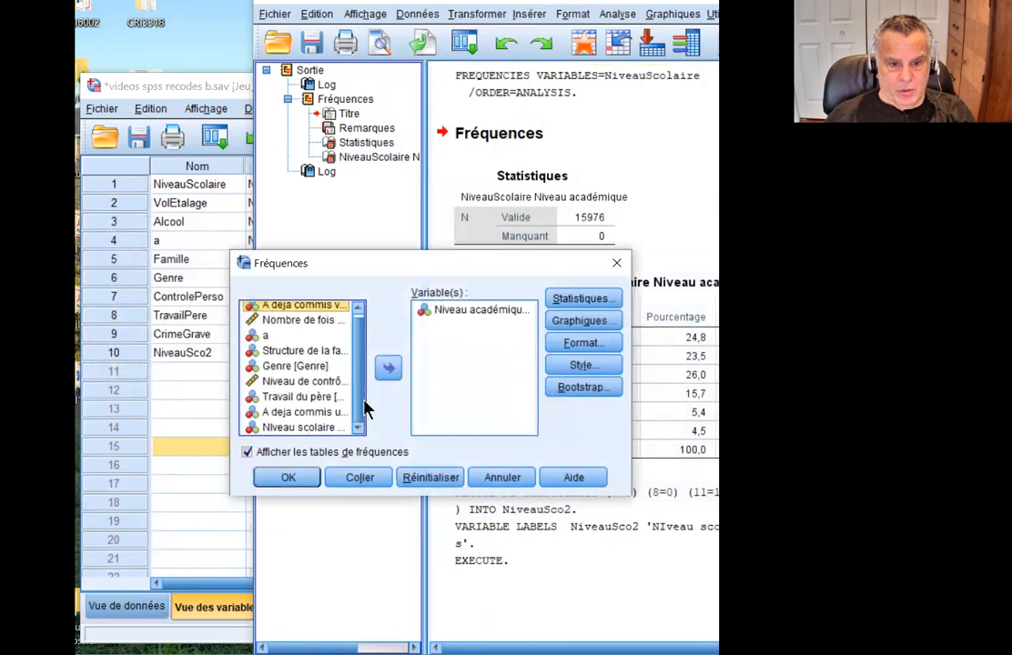
click(338, 427)
click(387, 370)
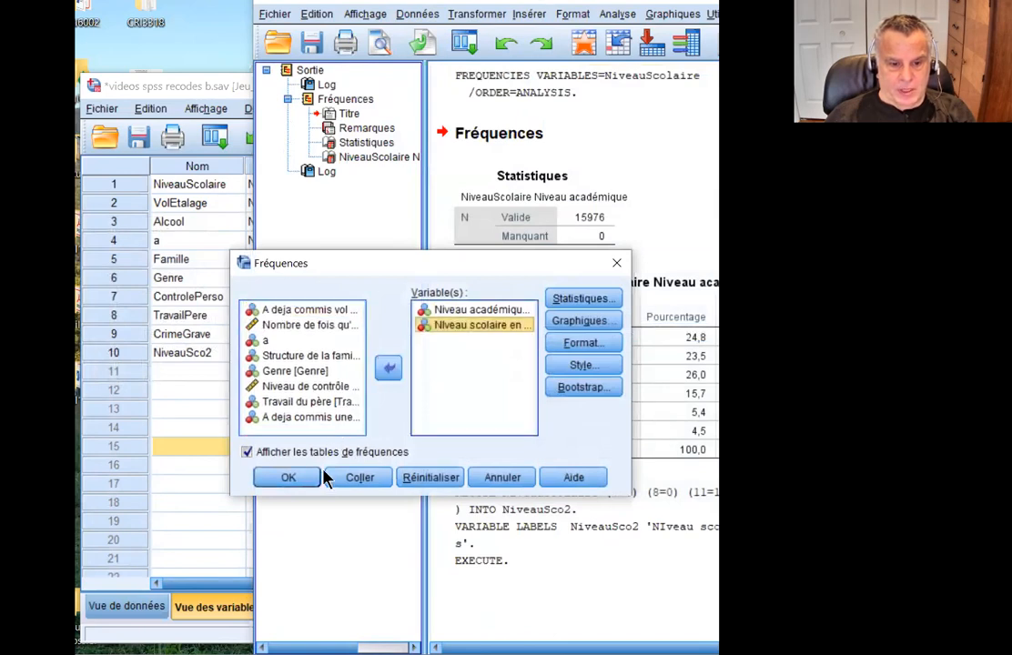
click(303, 478)
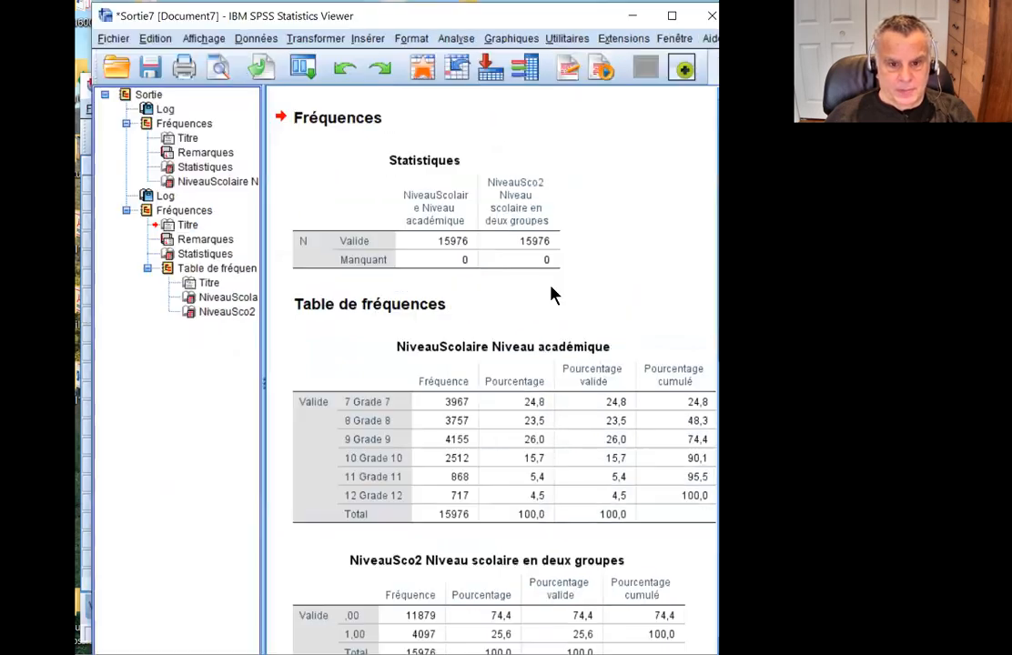
scroll(575, 359, down, 1)
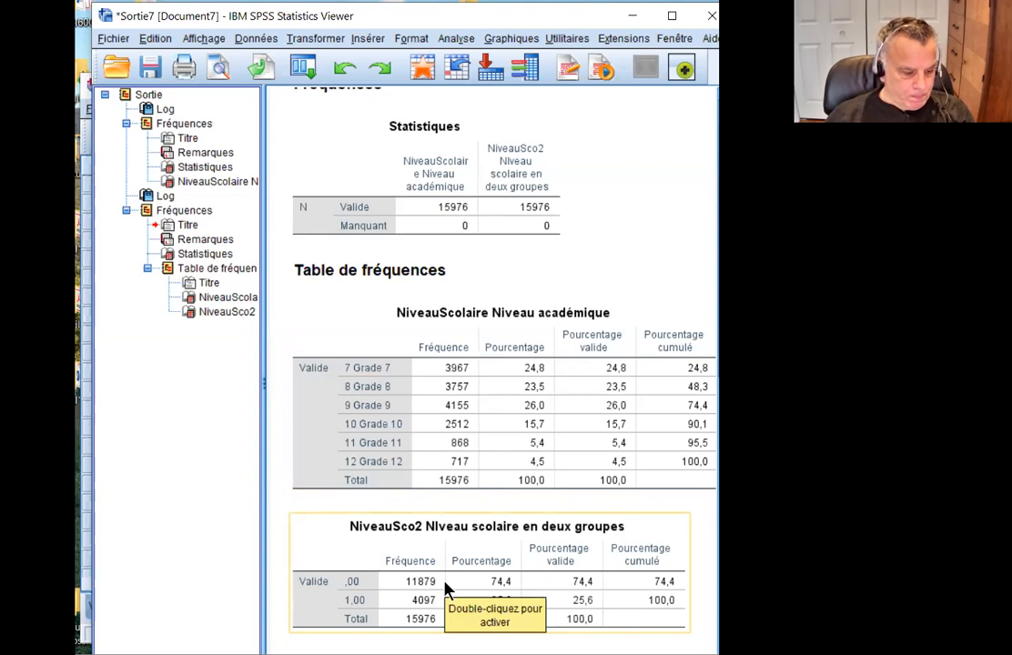
Try to delete the existing output and remove both school-level variables from the Frequencies analysis.
click(159, 94)
key(Delete)
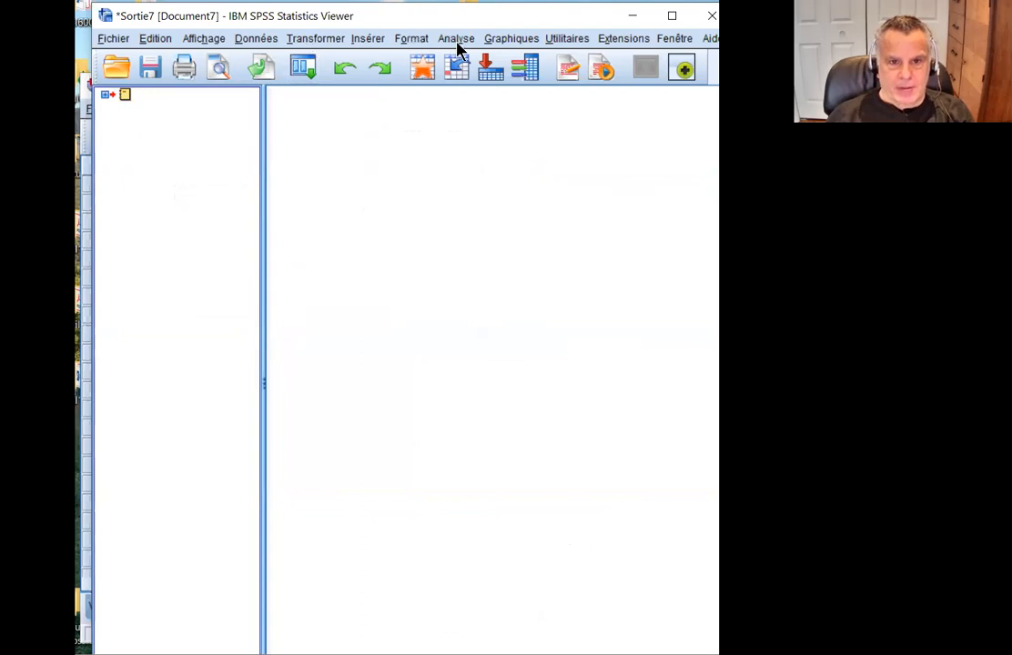
click(420, 39)
mouse_move(502, 40)
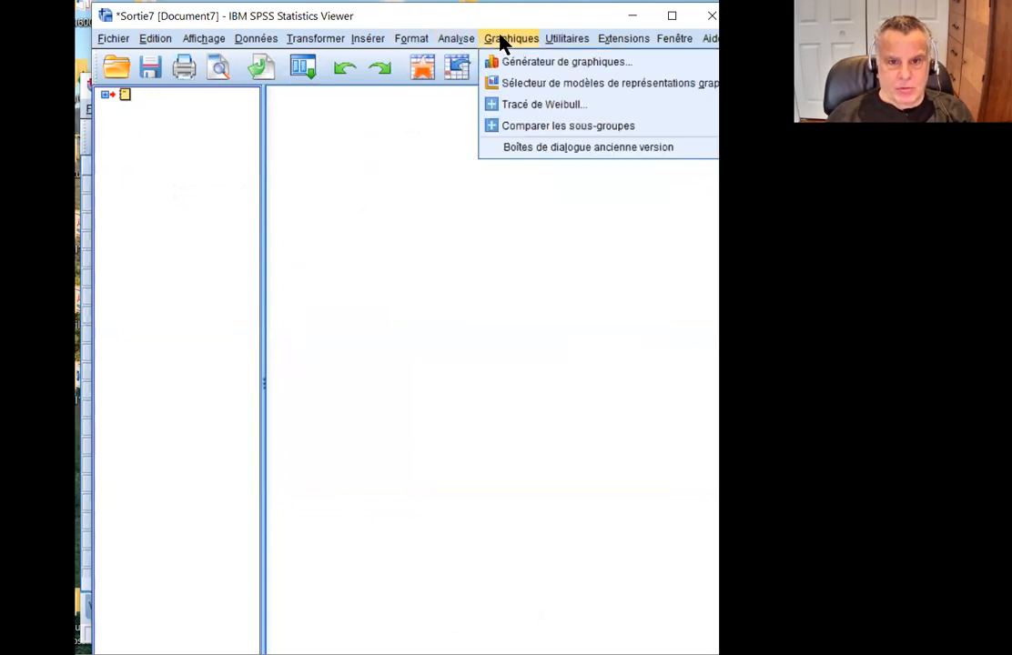
mouse_move(460, 41)
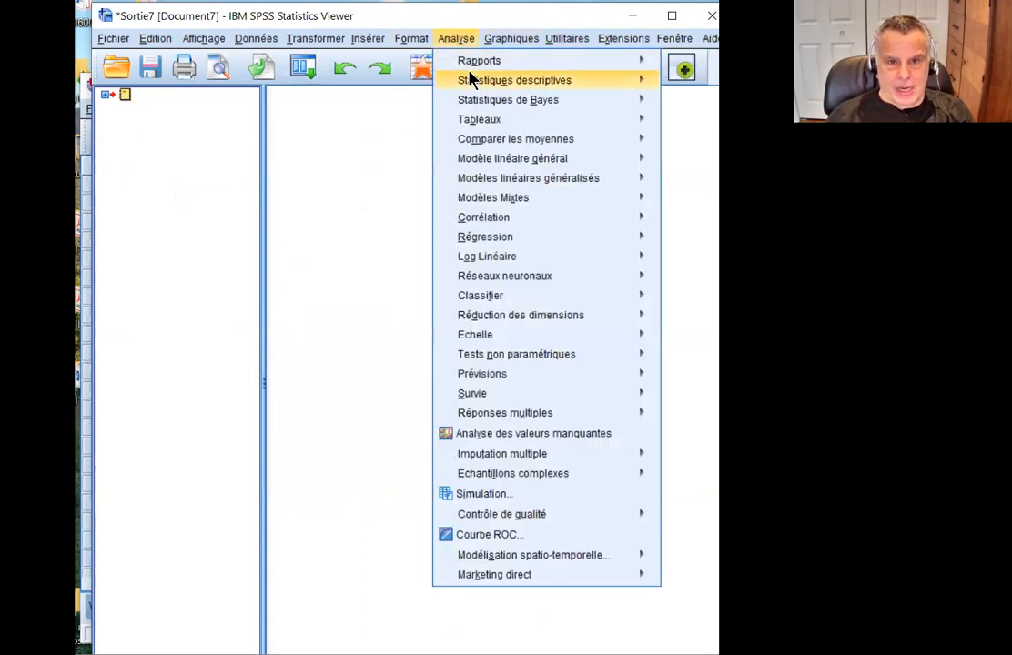
mouse_move(473, 80)
click(699, 83)
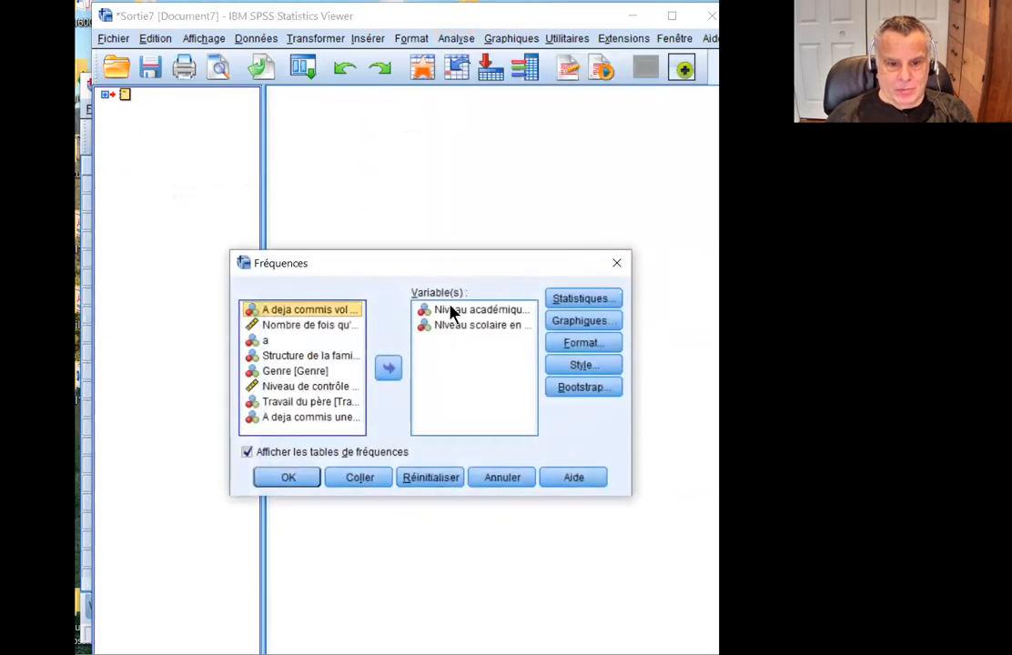
click(452, 310)
shift+click(464, 325)
click(389, 368)
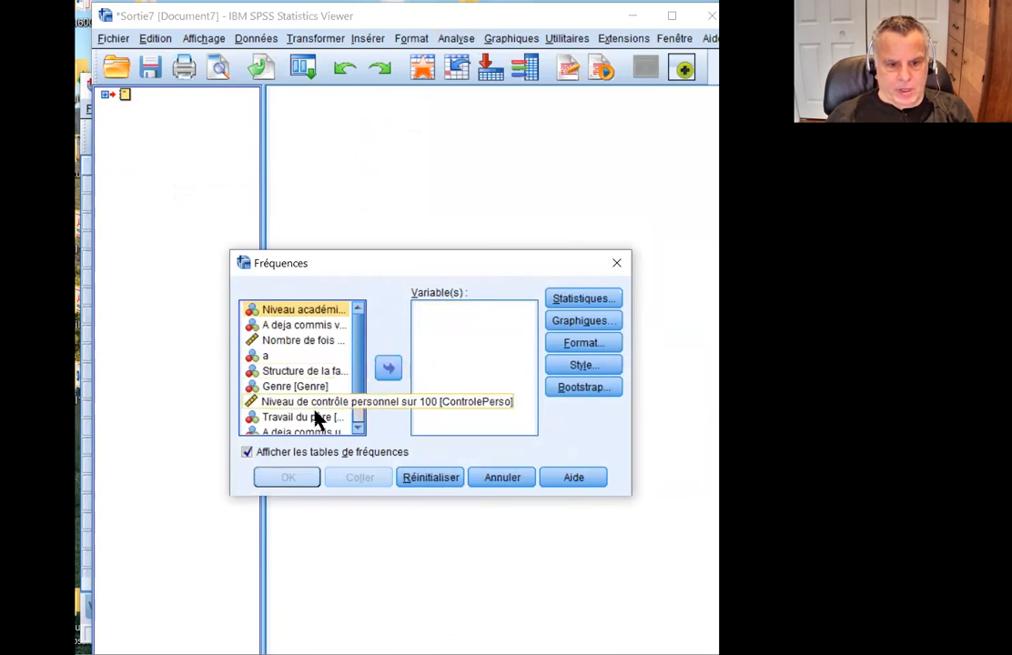
Run Frequencies for the shoplifting variable VolEtalage and widen the results pane to show its whole table.
scroll(317, 421, down, 1)
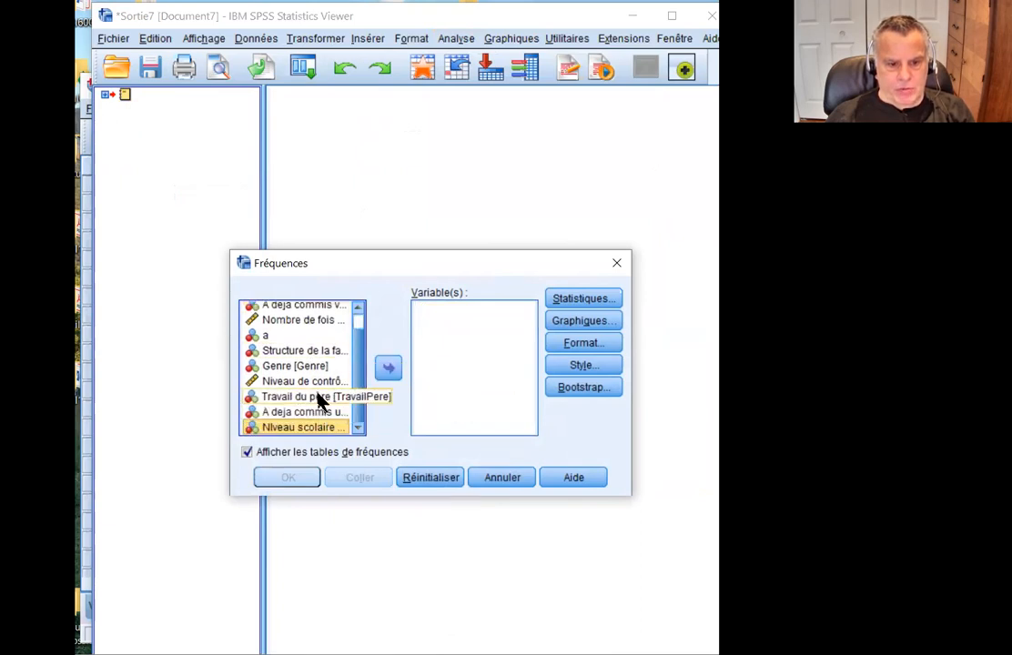
click(303, 306)
click(390, 370)
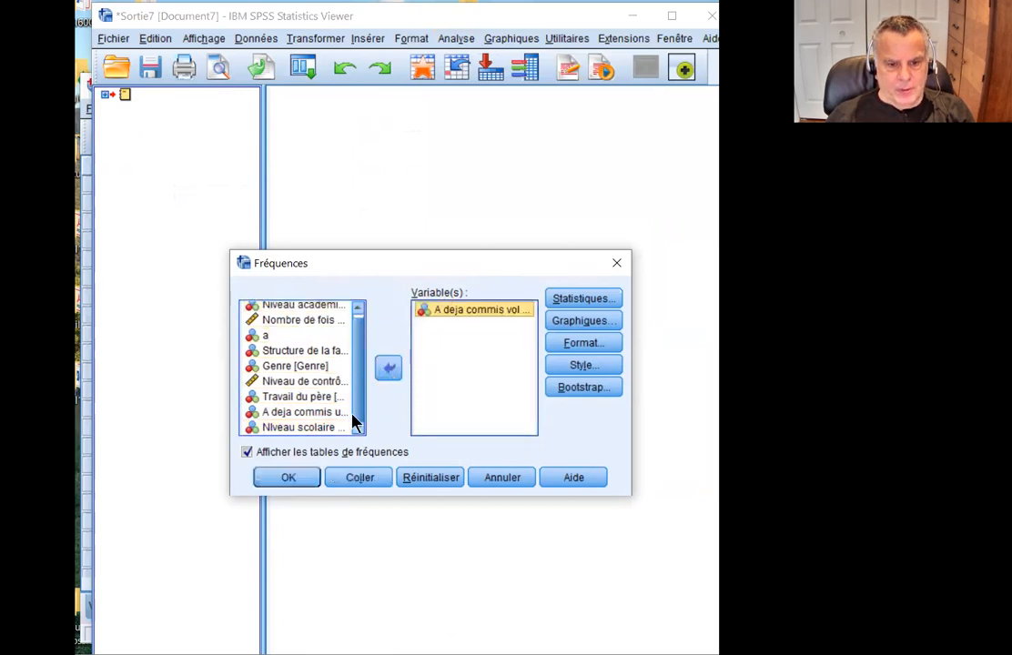
click(307, 479)
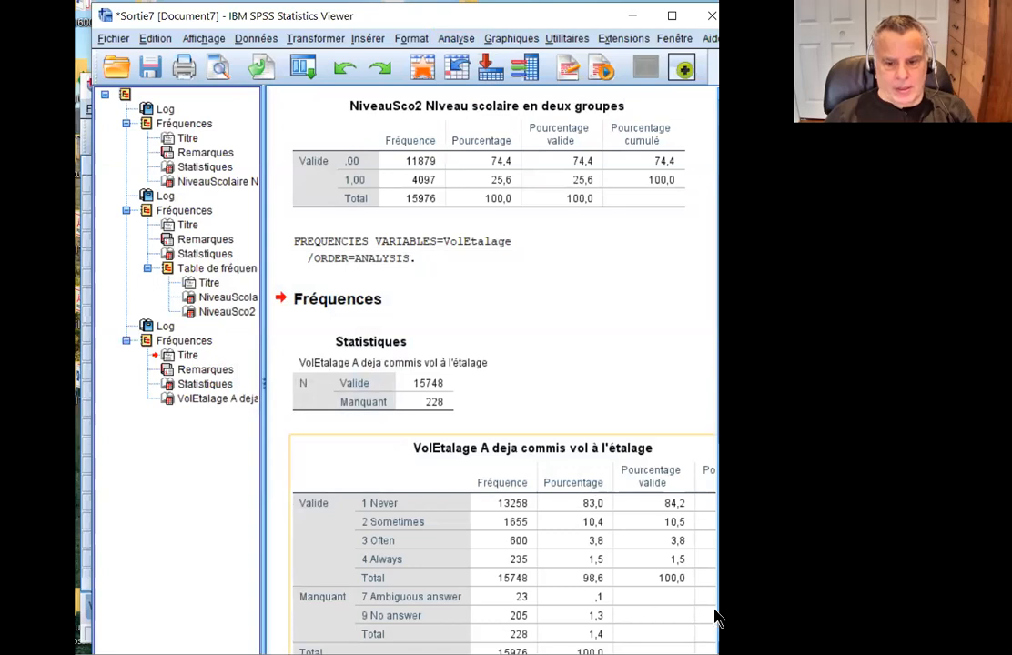
scroll(565, 515, right, 1)
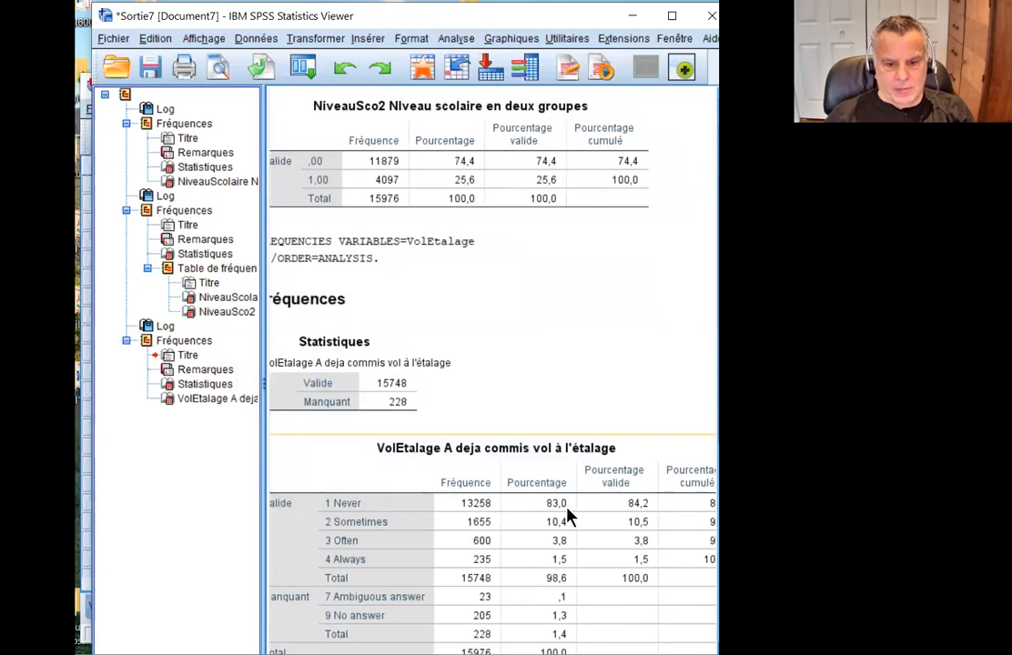
scroll(564, 515, down, 1)
drag(262, 386, 169, 386)
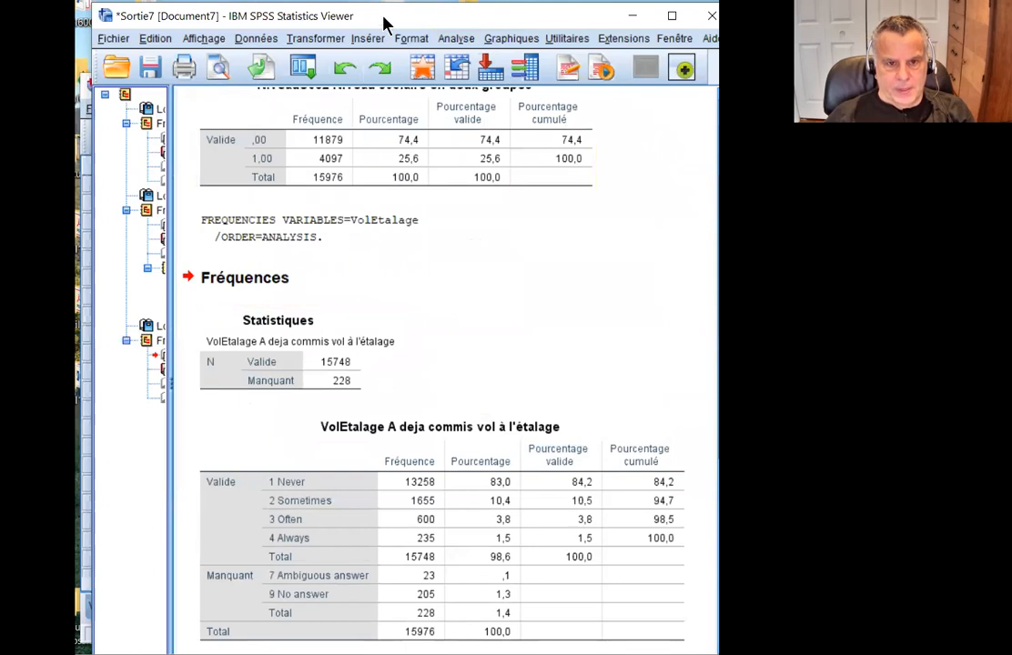
drag(387, 18, 378, 0)
click(358, 488)
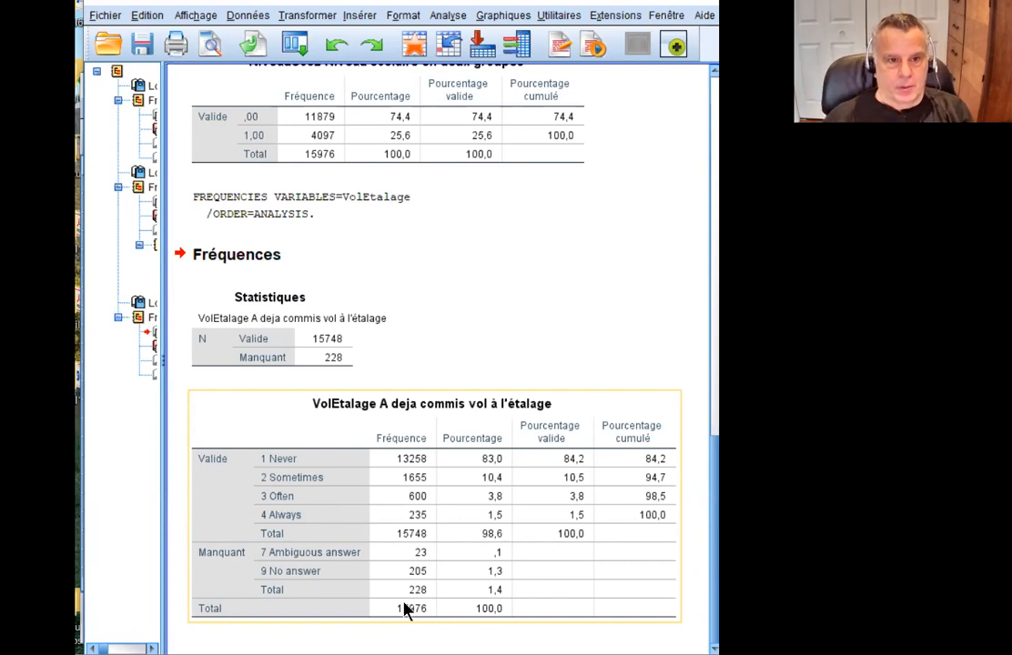
Reopen the recode into new variables and reset its previous settings.
click(246, 16)
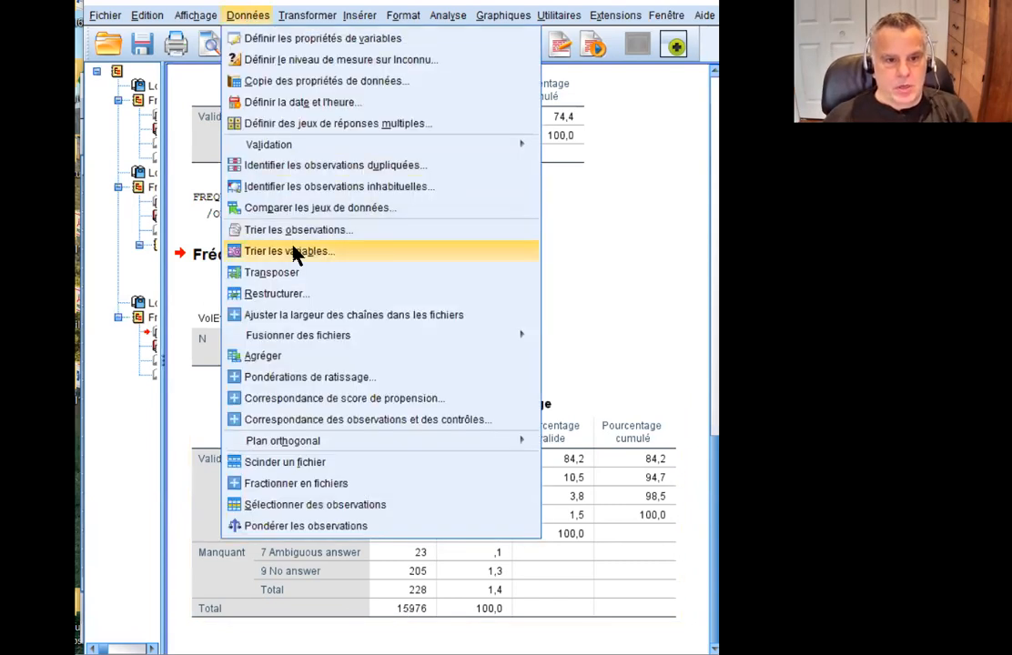
mouse_move(307, 16)
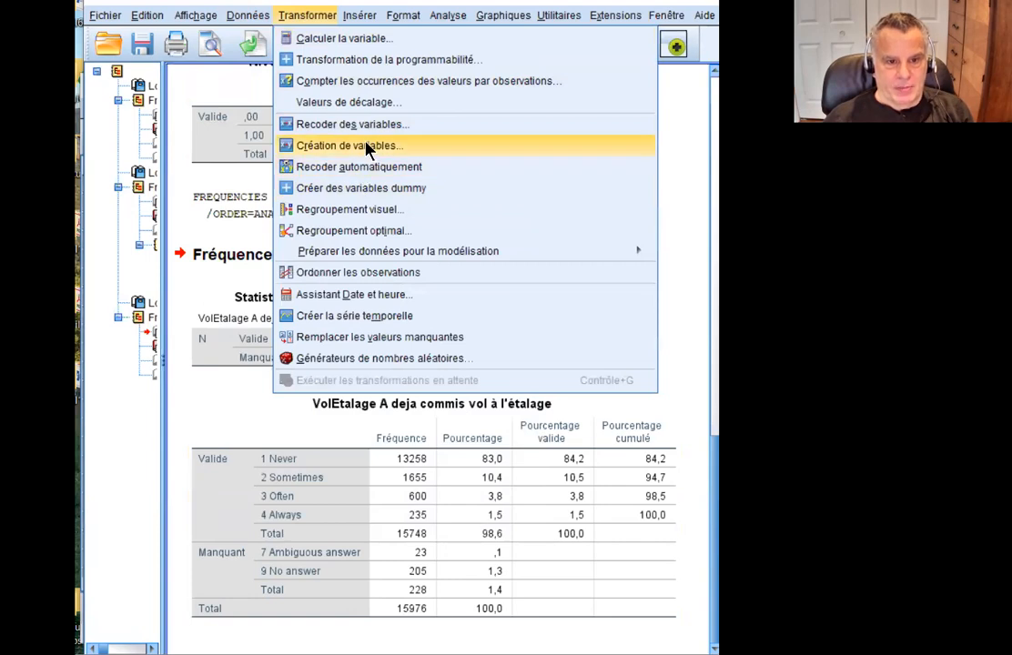
click(368, 149)
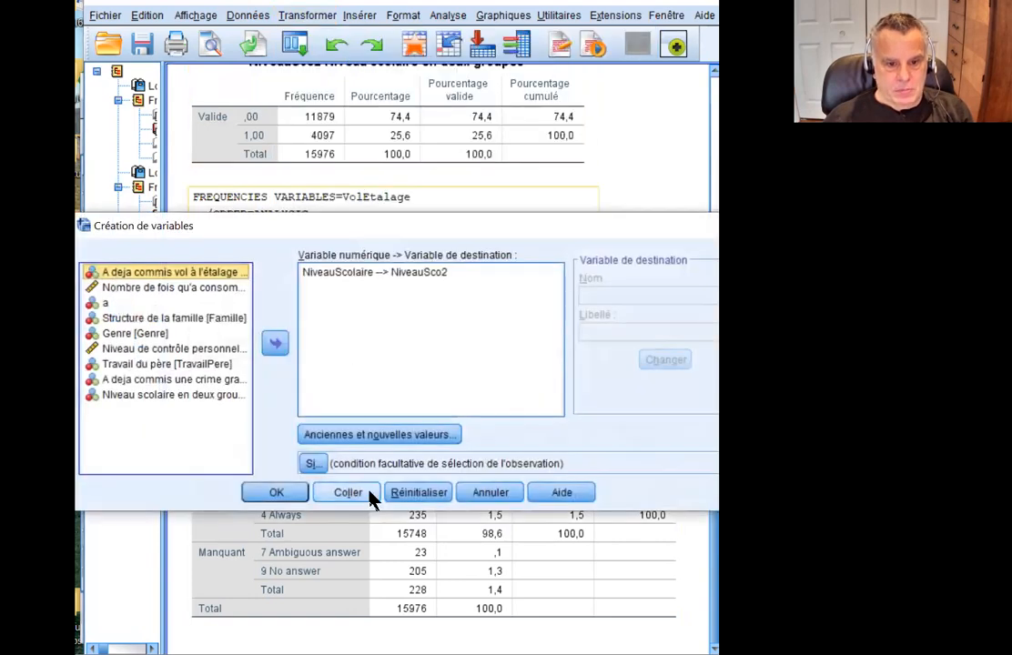
click(439, 494)
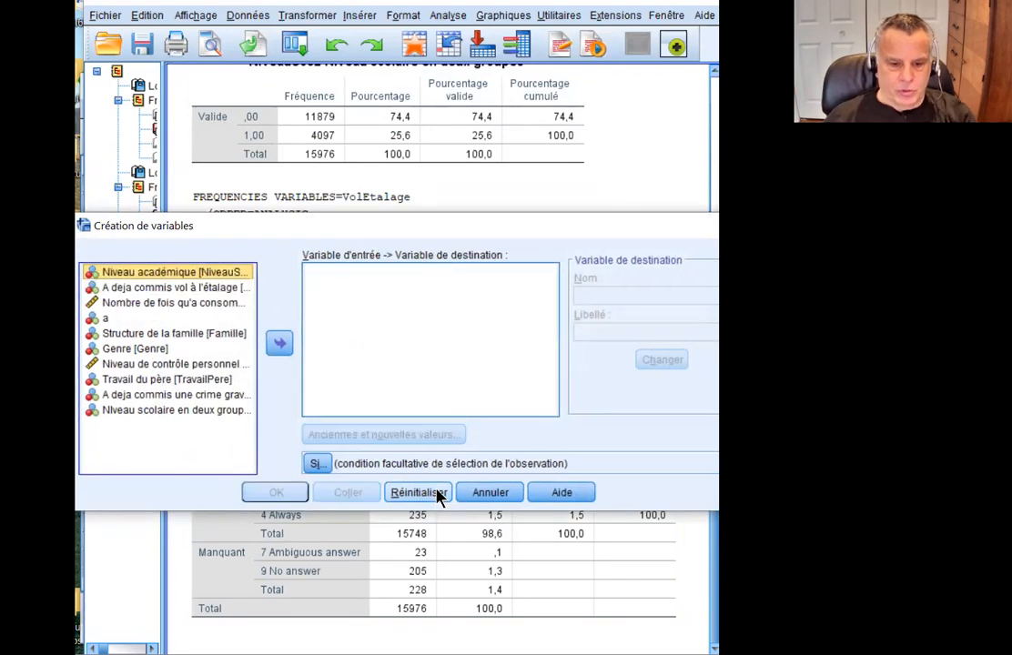
Choose VolEtalage as the variable to recode and name the destination variable VolEtalage2.
click(186, 288)
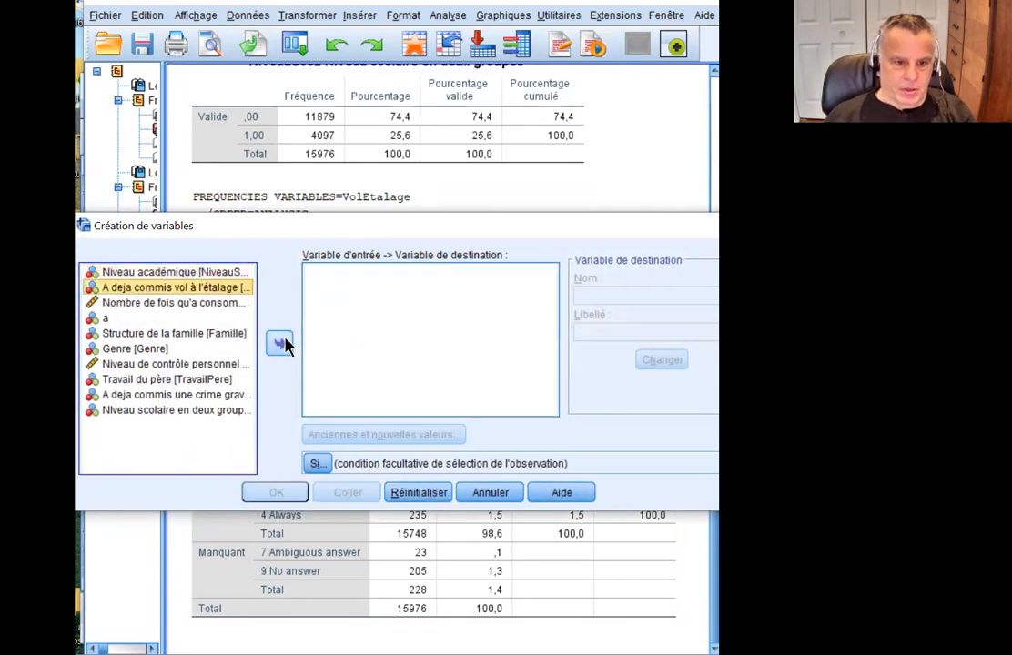
click(280, 343)
click(614, 295)
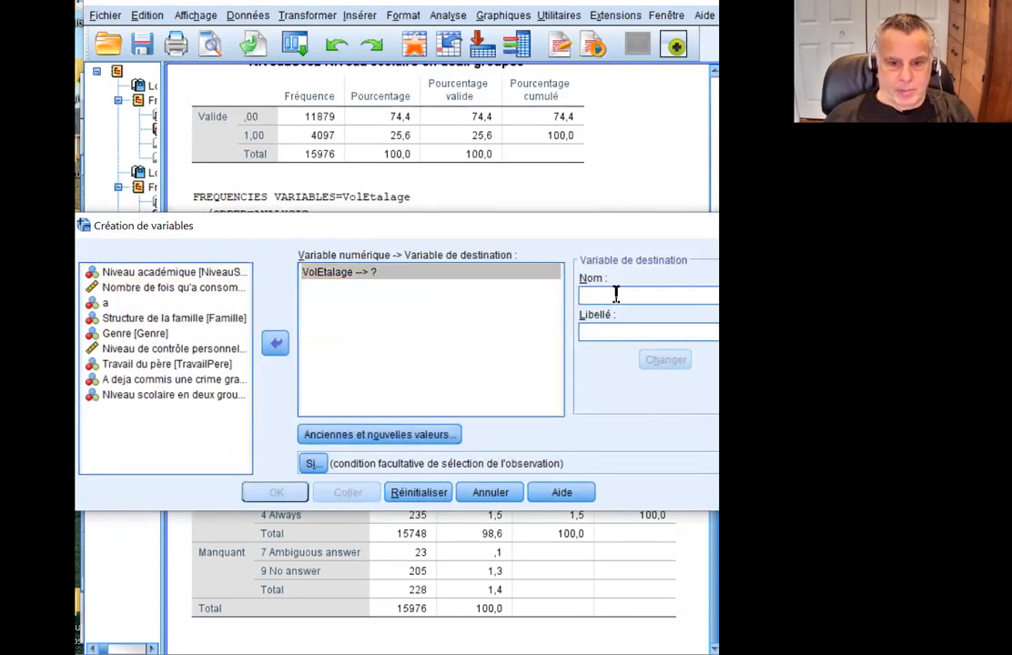
text(Vol)
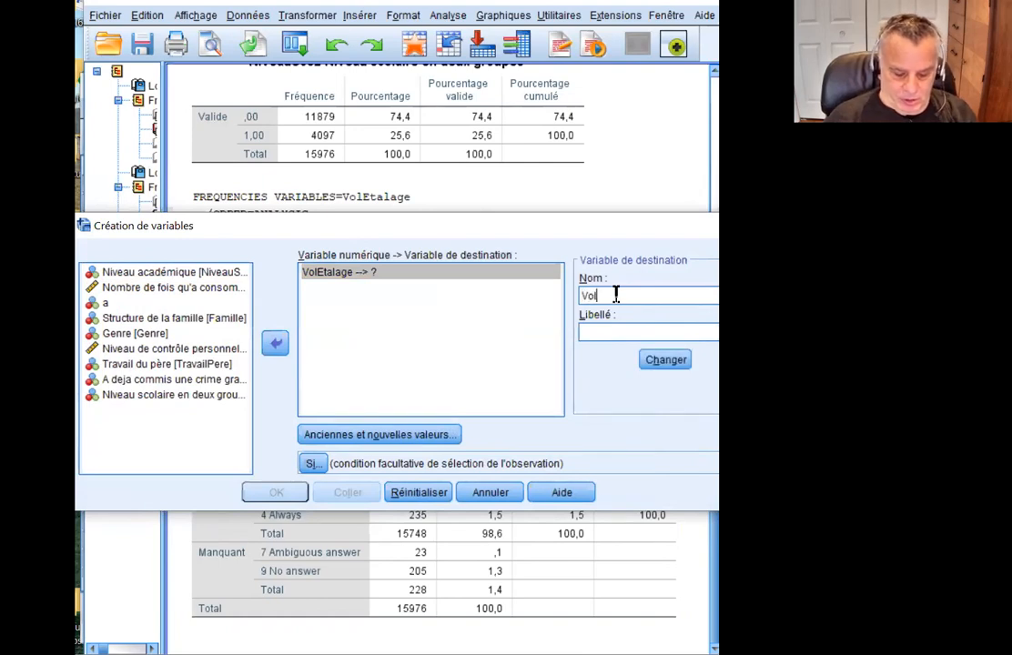
text(Etalage2)
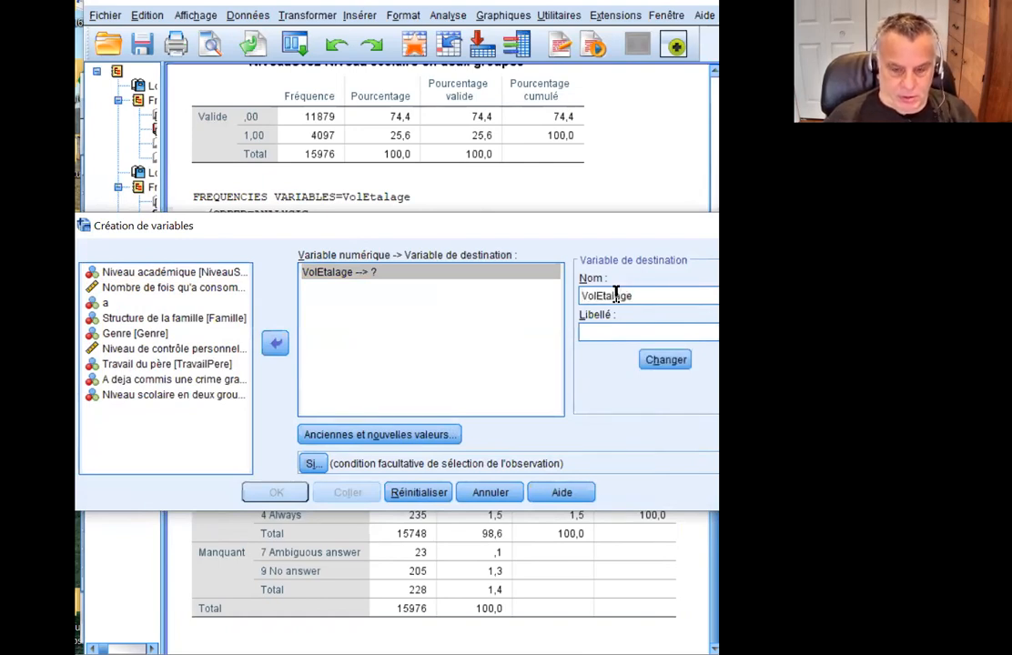
Open the old and new values for VolEtalage and add a rule recoding old value 1 to 0.
click(424, 435)
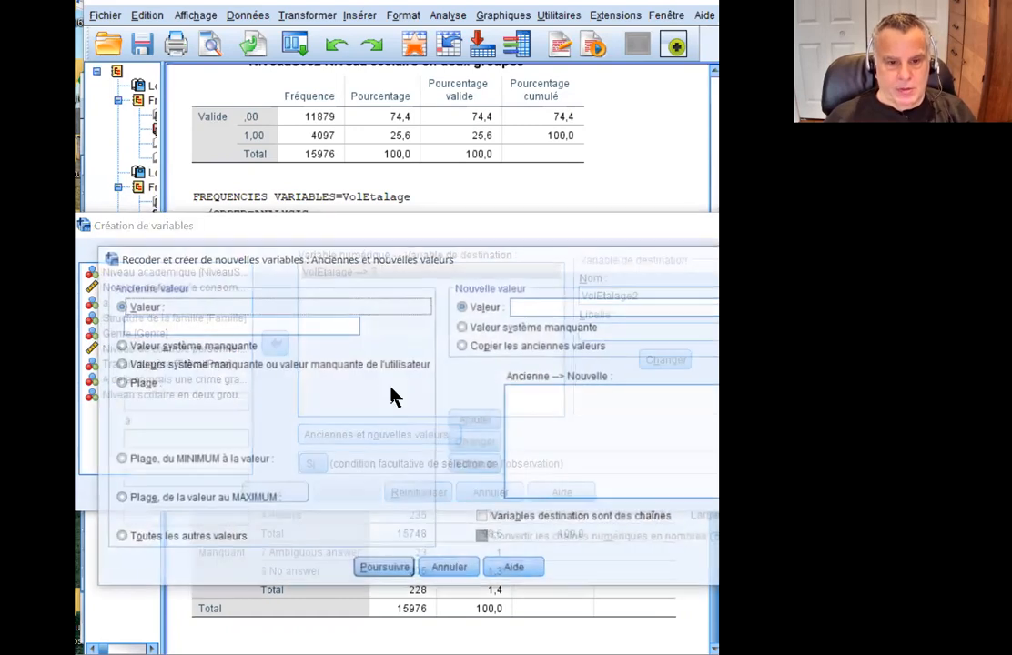
click(238, 324)
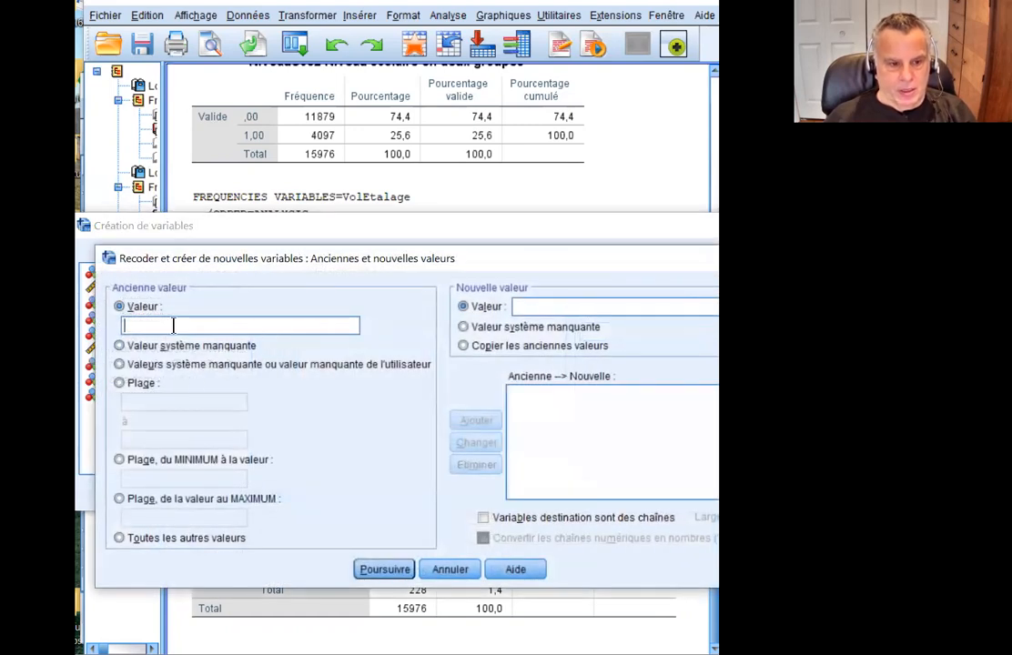
text(1)
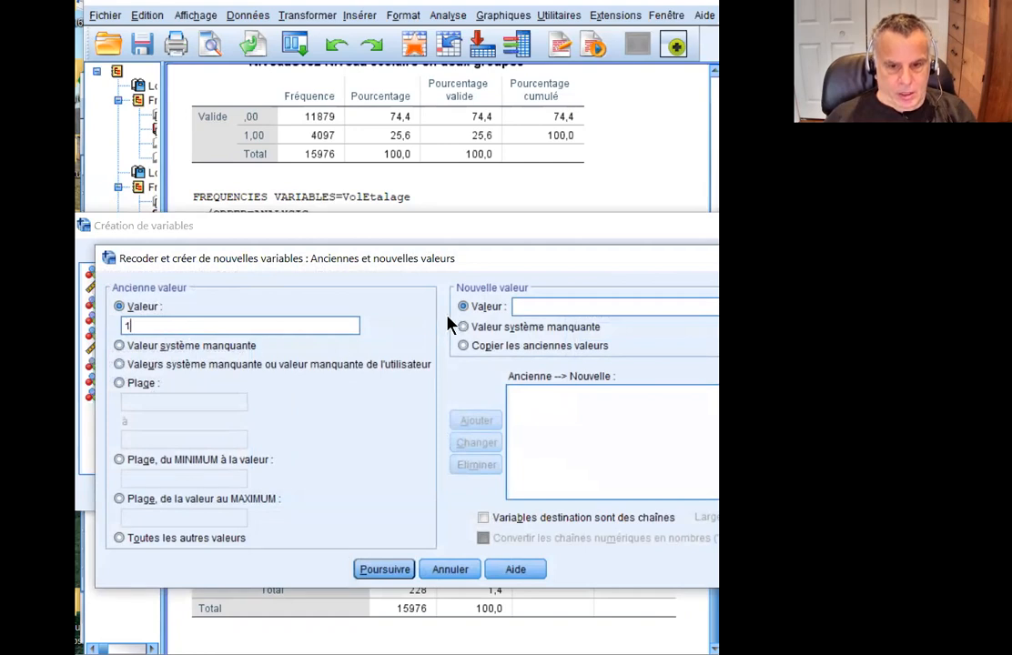
click(538, 306)
text(0)
click(481, 422)
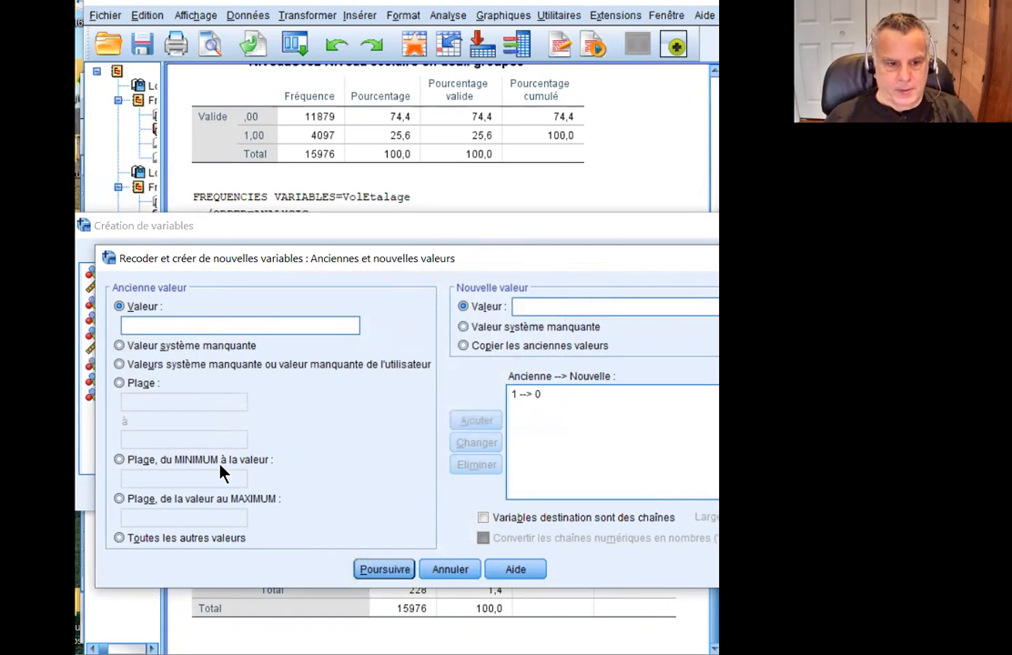
Add a rule recoding the old value range 2 to 4 as new value 1.
click(120, 383)
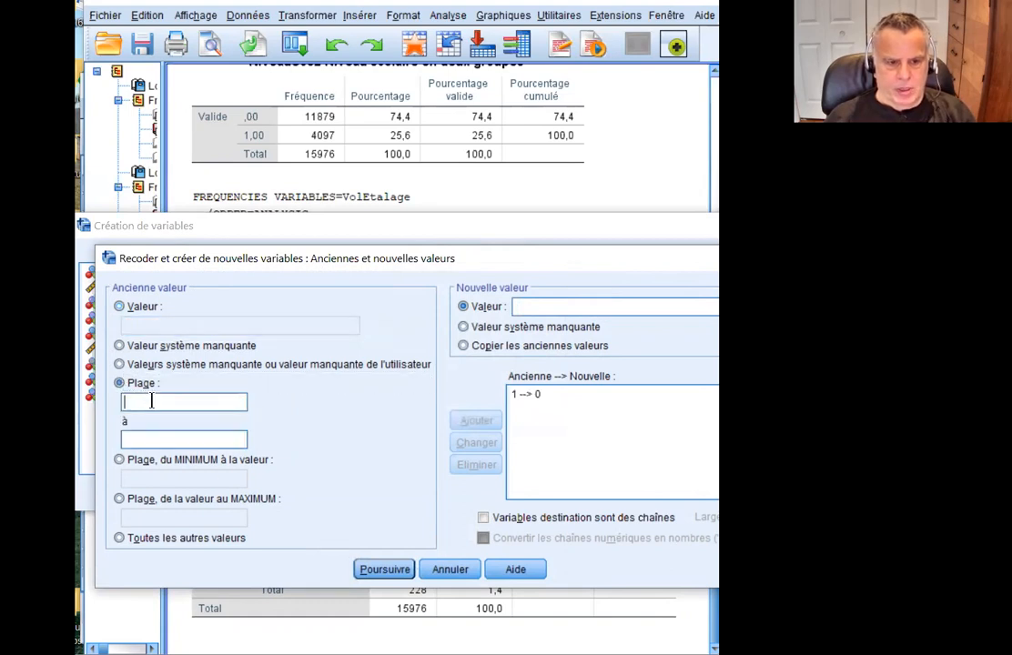
click(151, 400)
text(2)
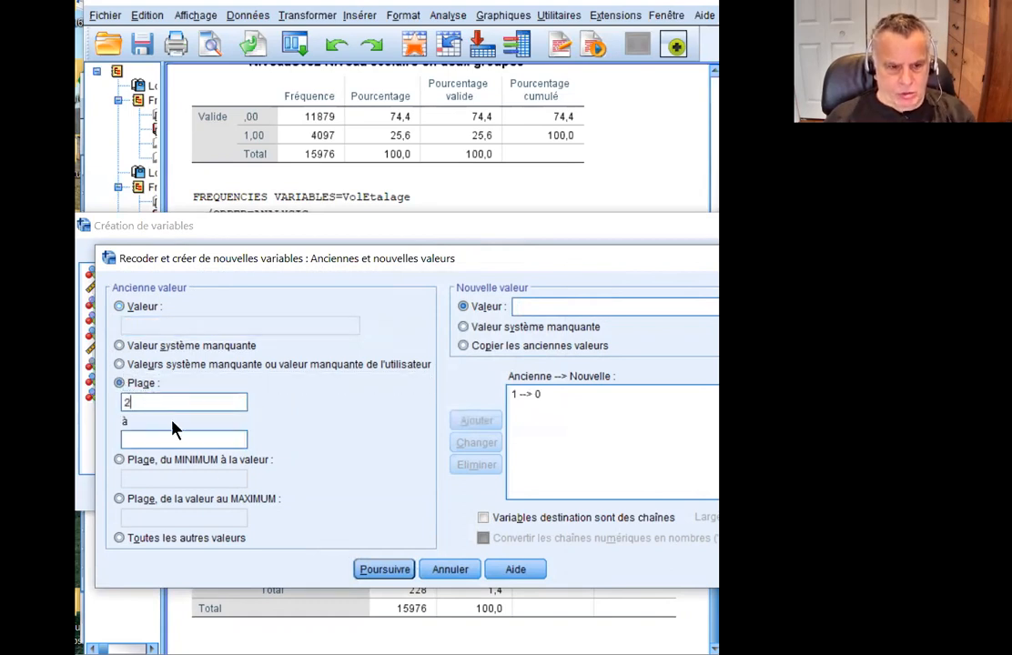
click(177, 440)
text(4)
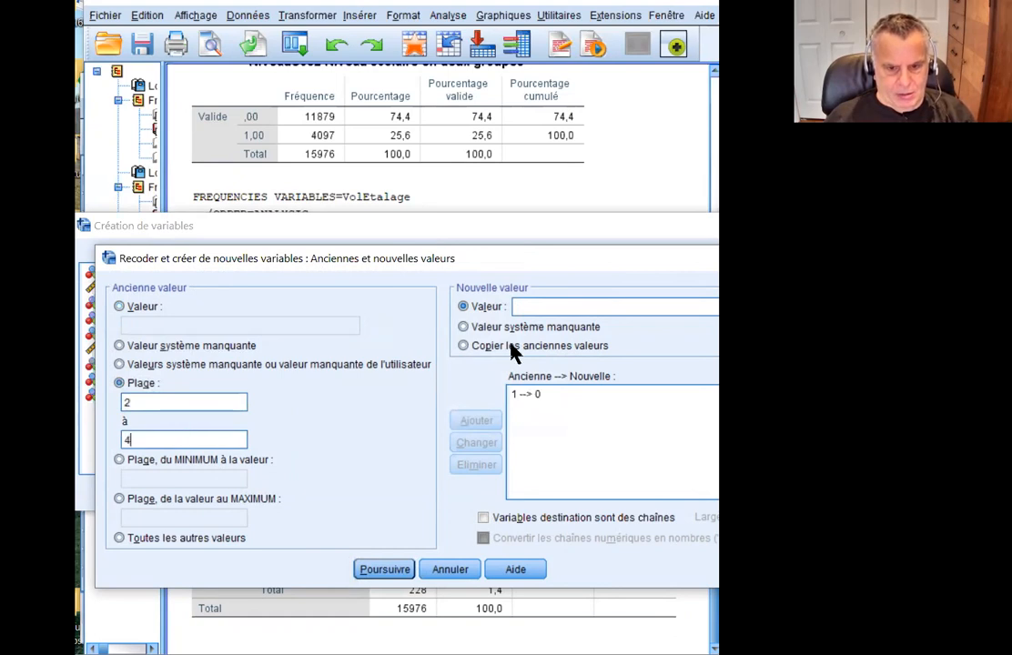
text(1)
click(532, 306)
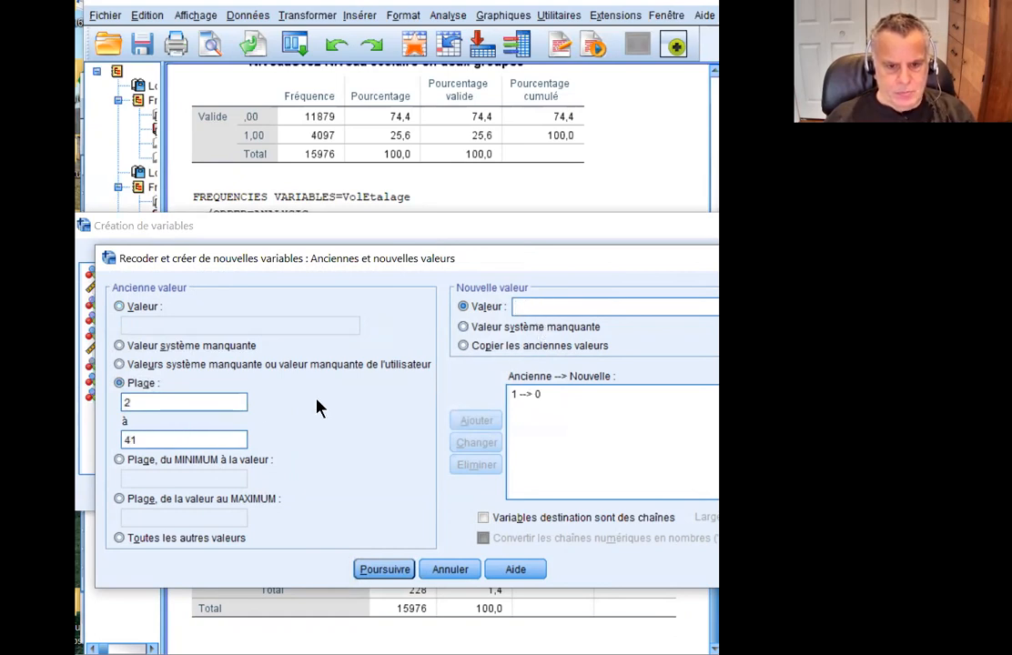
double_click(160, 442)
text(4)
click(542, 310)
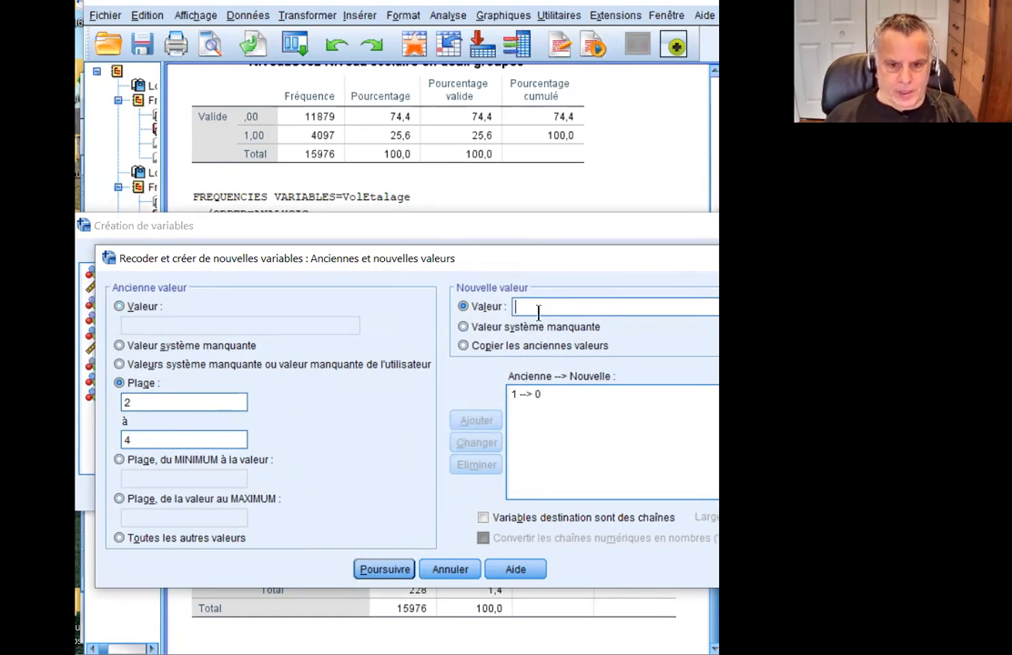
text(1)
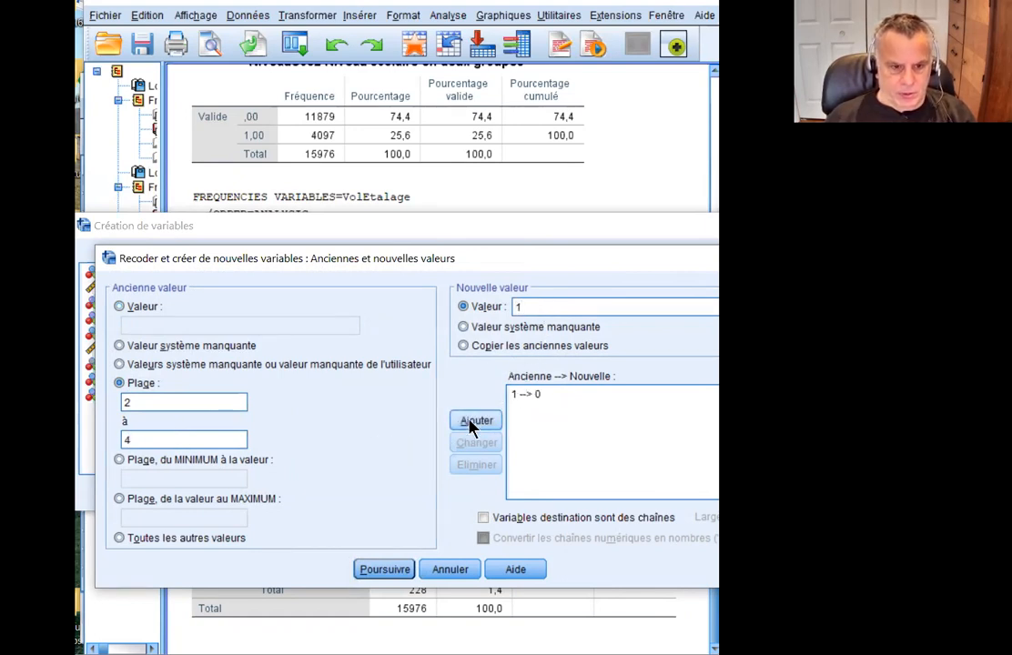
click(470, 420)
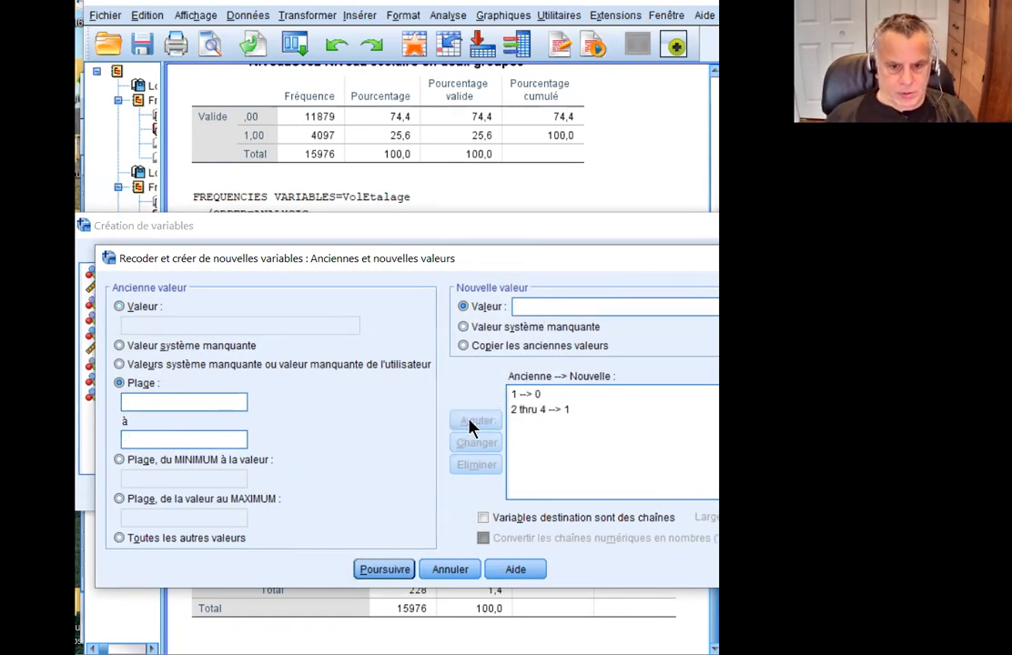
Accept the recoding rules, assign VolEtalage2 as the destination variable, and run the recode.
click(397, 569)
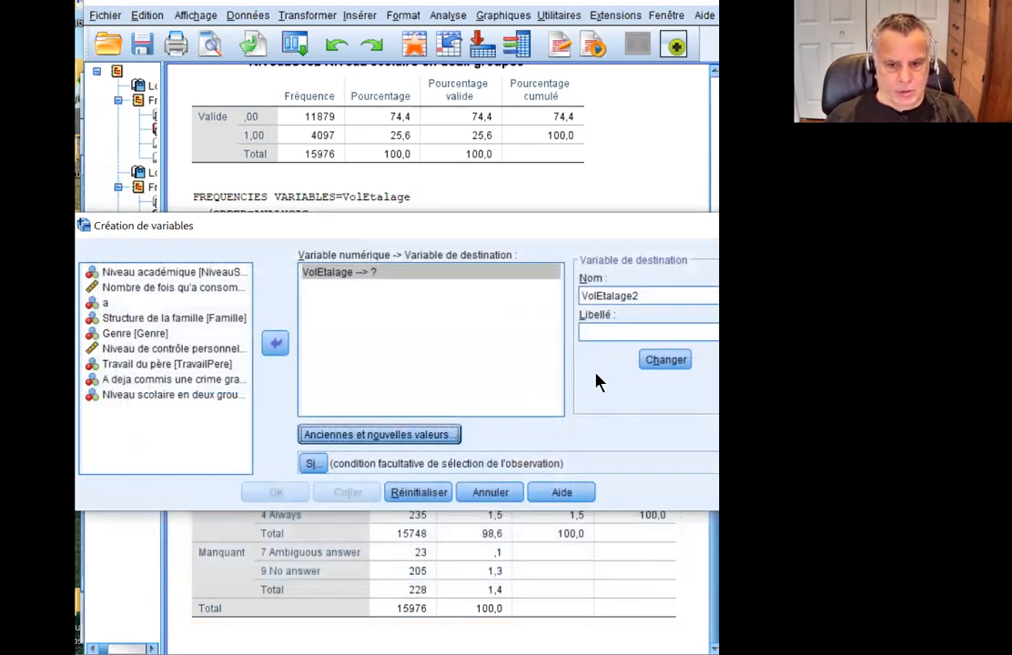
click(655, 360)
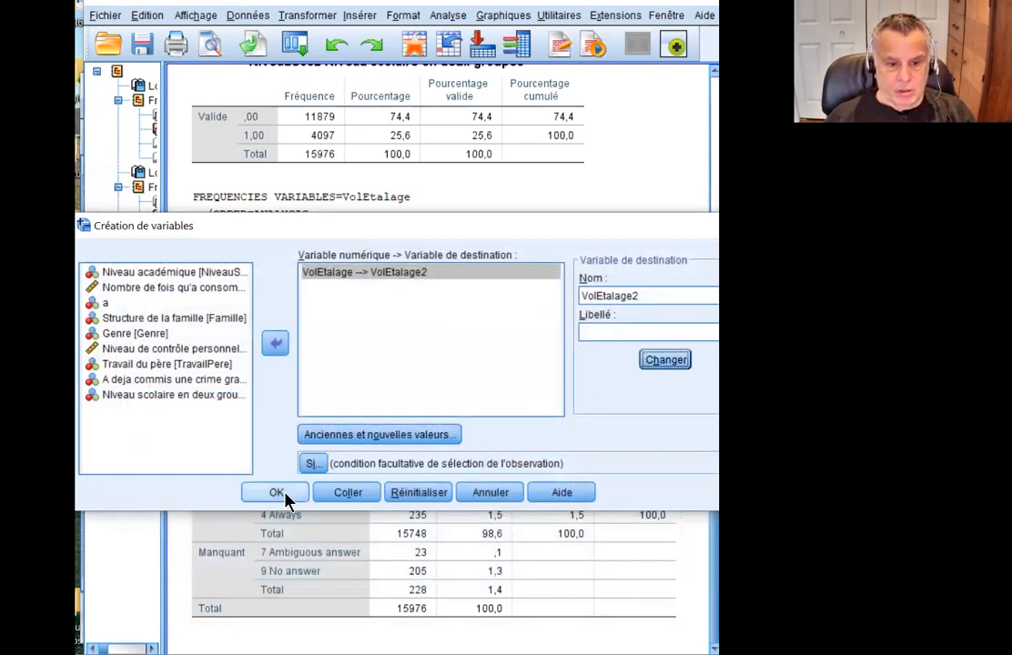
click(277, 493)
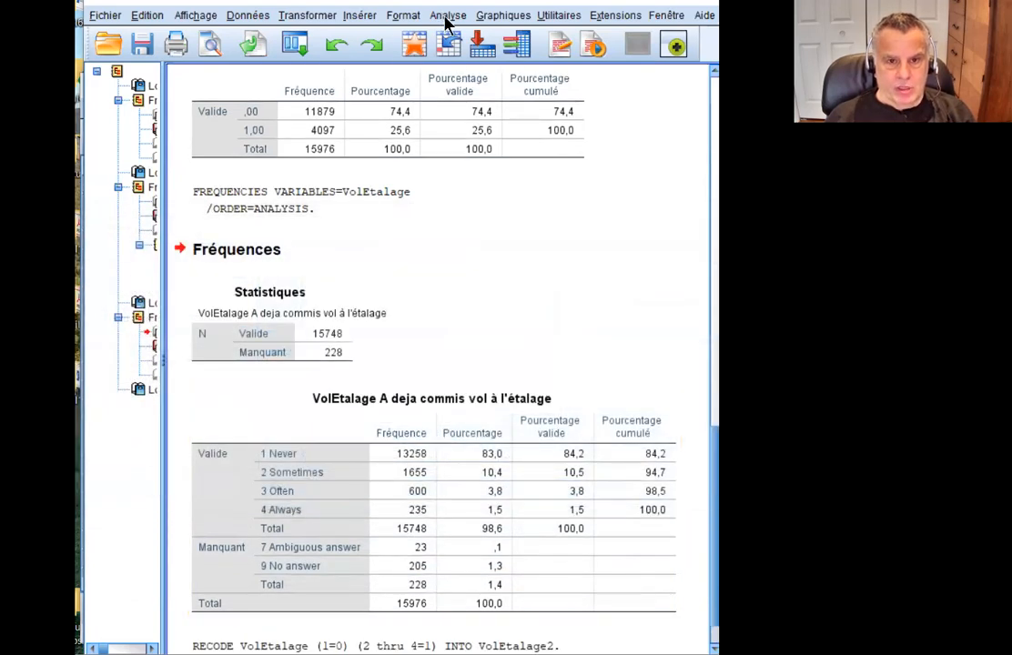
Run Frequencies for VolEtalage together with VolEtalage2 and compare the two frequency tables.
click(446, 19)
mouse_move(590, 64)
click(671, 61)
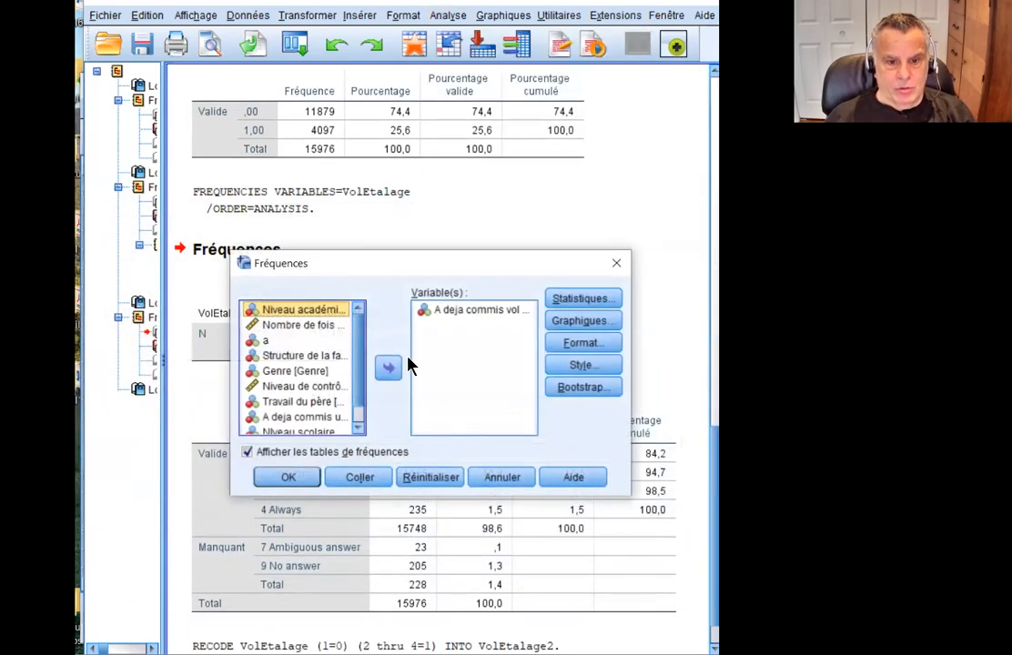
scroll(314, 364, down, 1)
click(303, 429)
click(388, 368)
click(286, 480)
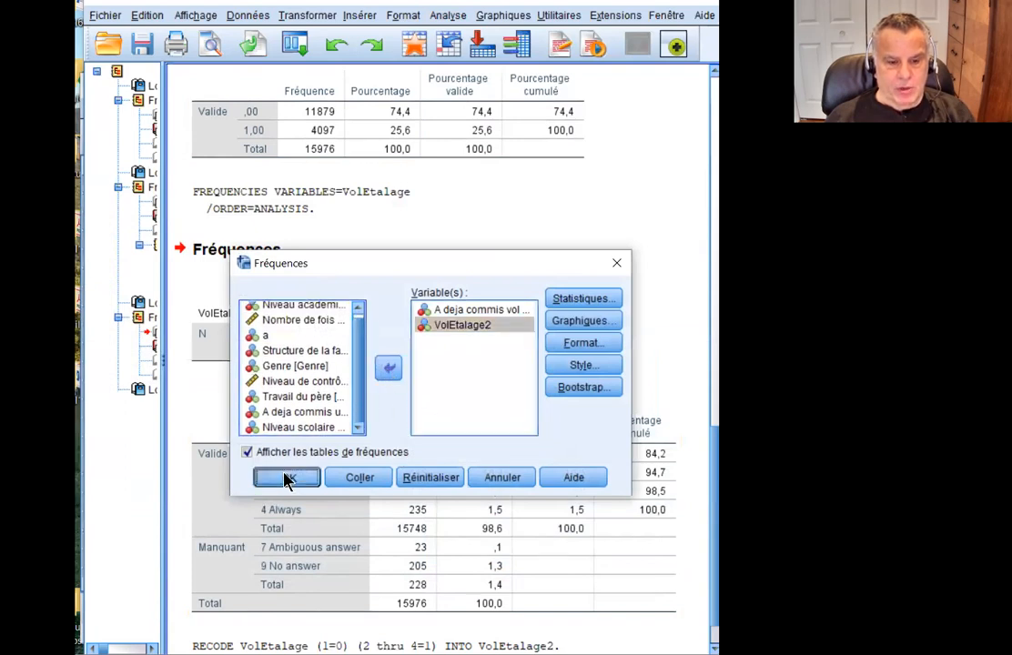
scroll(469, 266, down, 2)
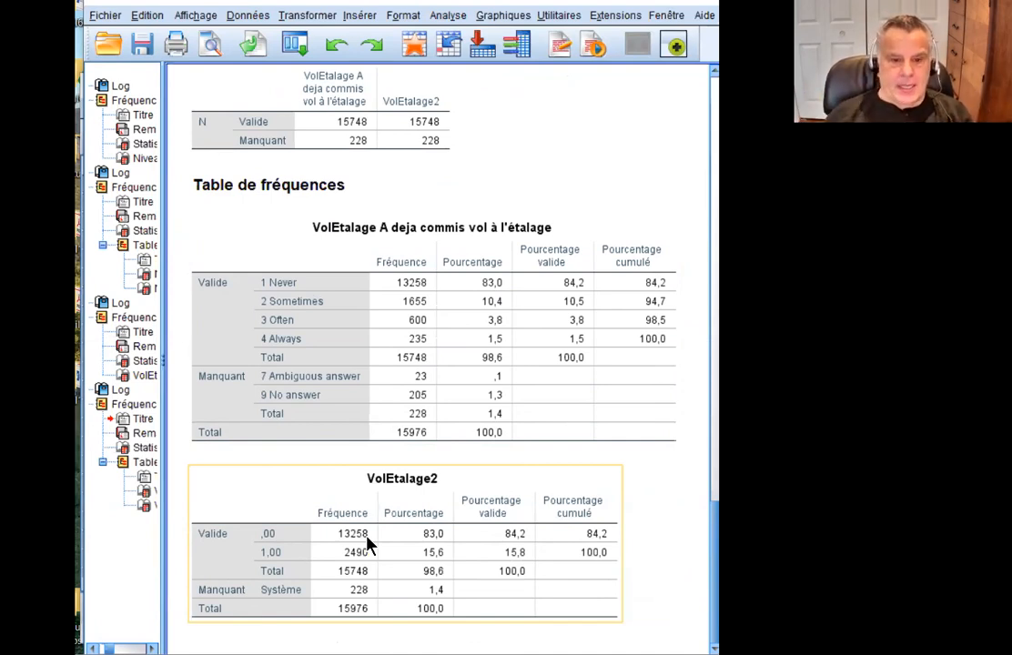
click(438, 289)
click(346, 557)
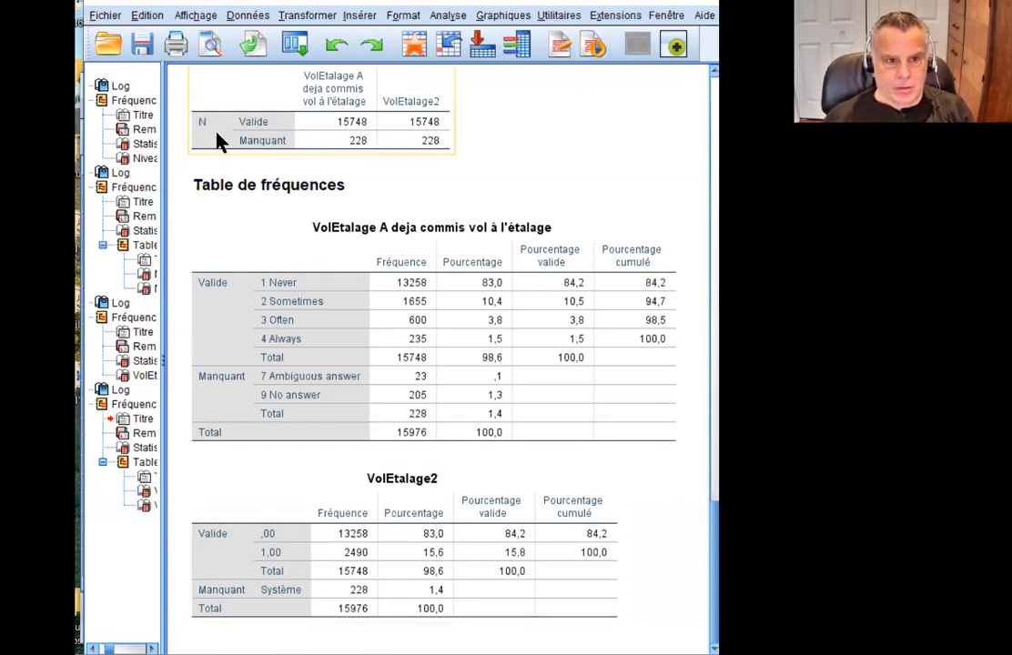
Delete the first log entry from the output and insert a blank title above the NiveauScolaire frequency table.
click(120, 87)
key(Delete)
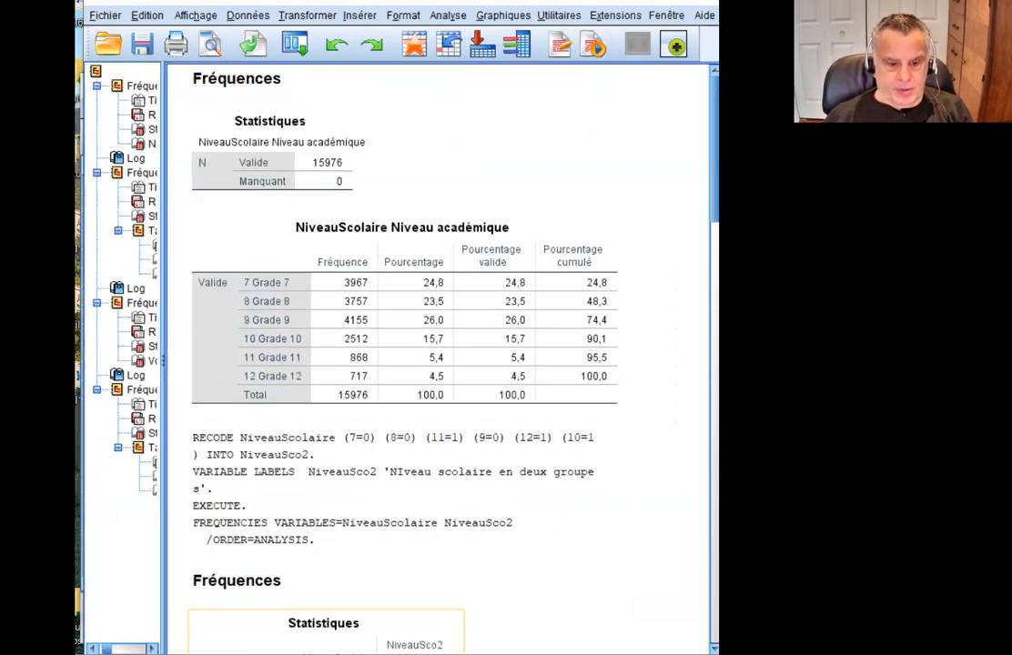
click(360, 15)
click(369, 82)
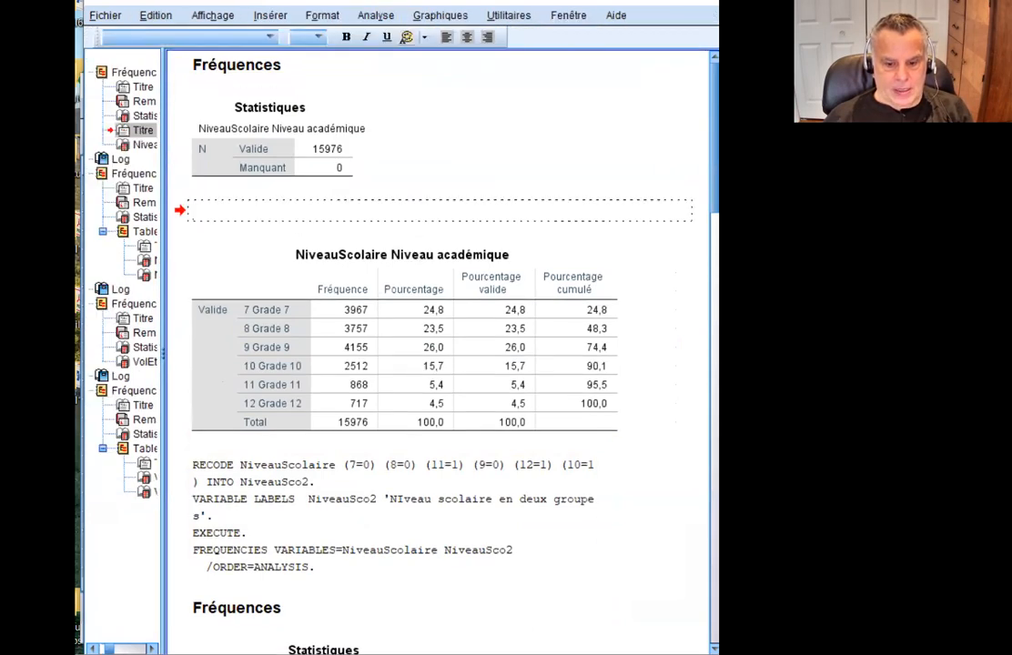
Switch to the data editor, select the VolEtalage2 variable row, and save the dataset.
click(463, 625)
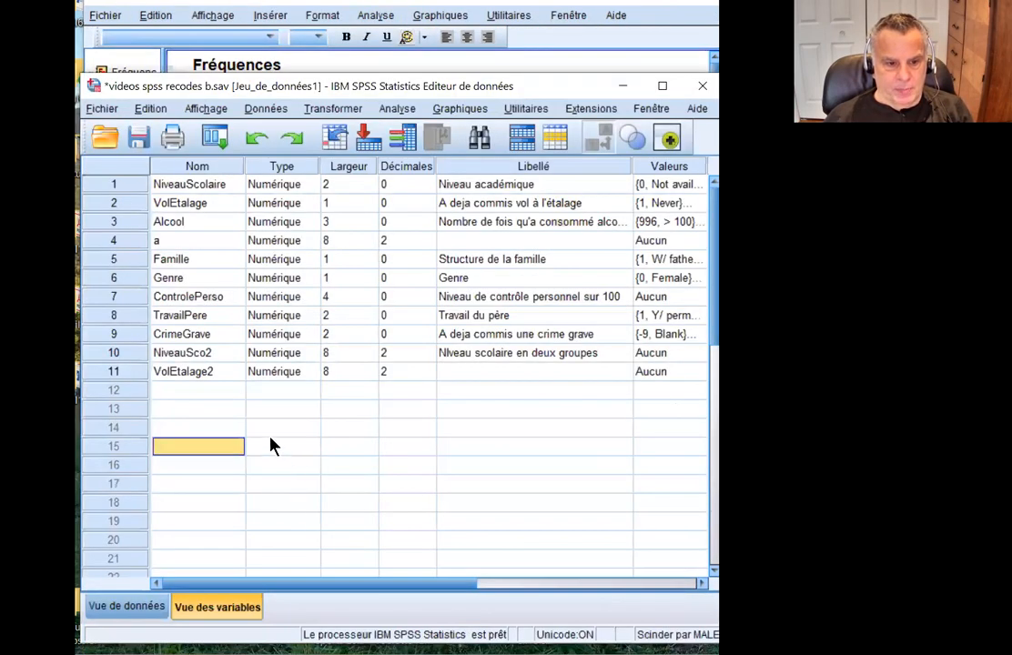
click(227, 373)
click(123, 371)
click(133, 357)
click(128, 375)
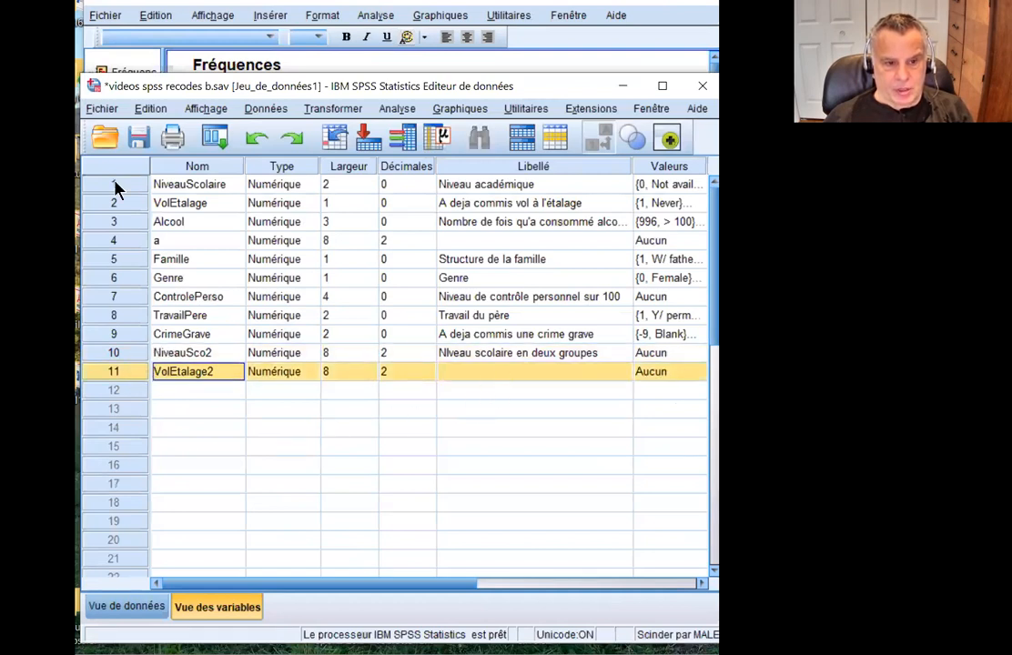
click(139, 138)
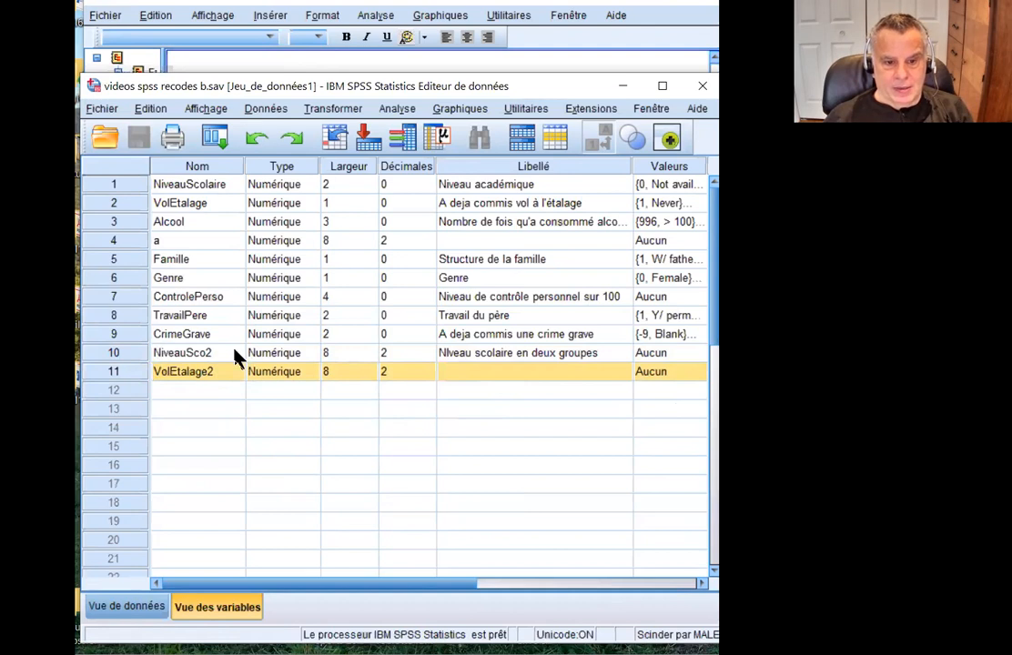
Enter "Vol étalage" as the variable label of VolEtalage2.
click(490, 370)
text(Vol)
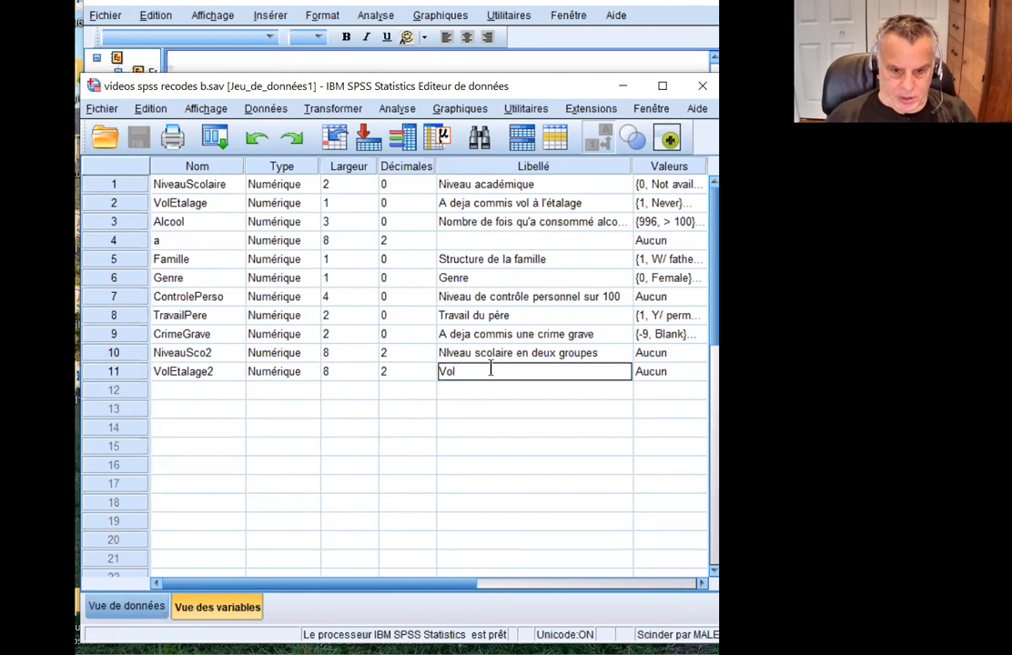
text( étalage)
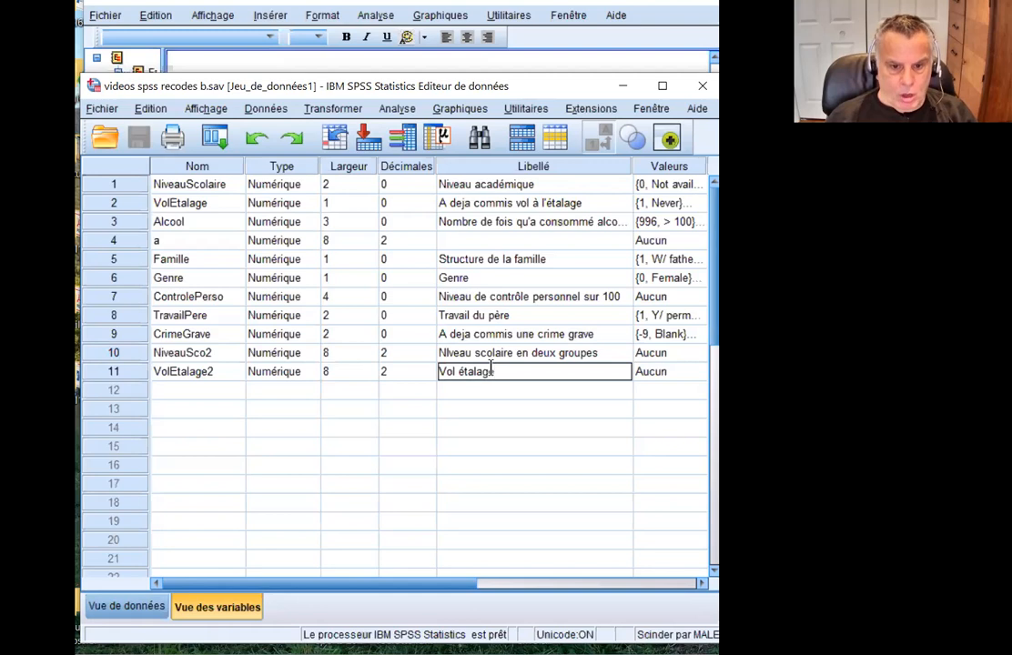
key(Return)
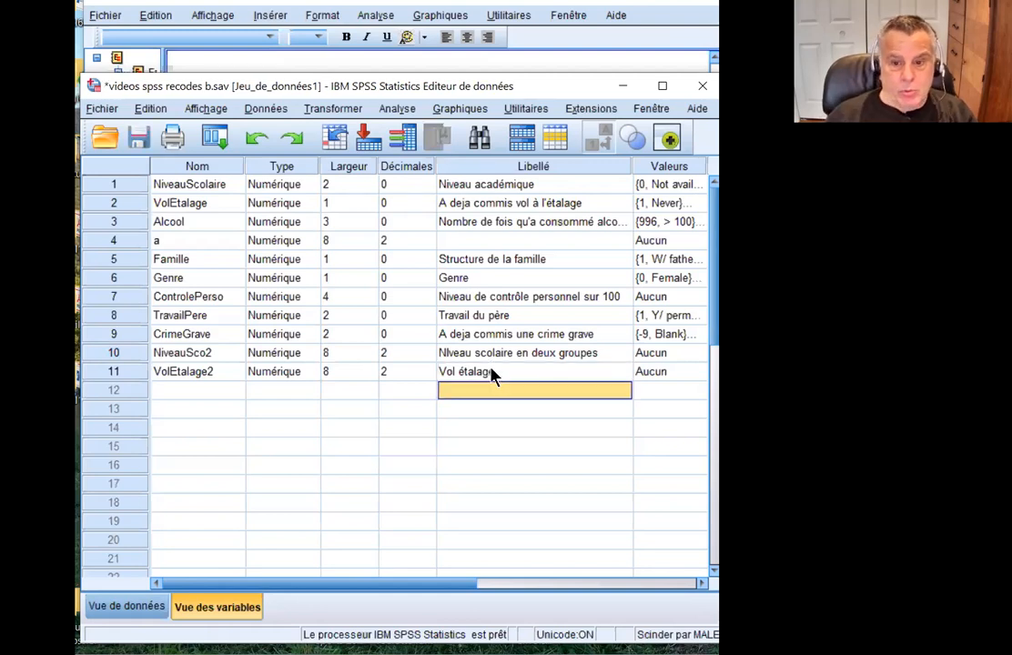
Define the value labels 0 = Non and 1 = Oui for VolEtalage2 and save the dataset.
click(657, 375)
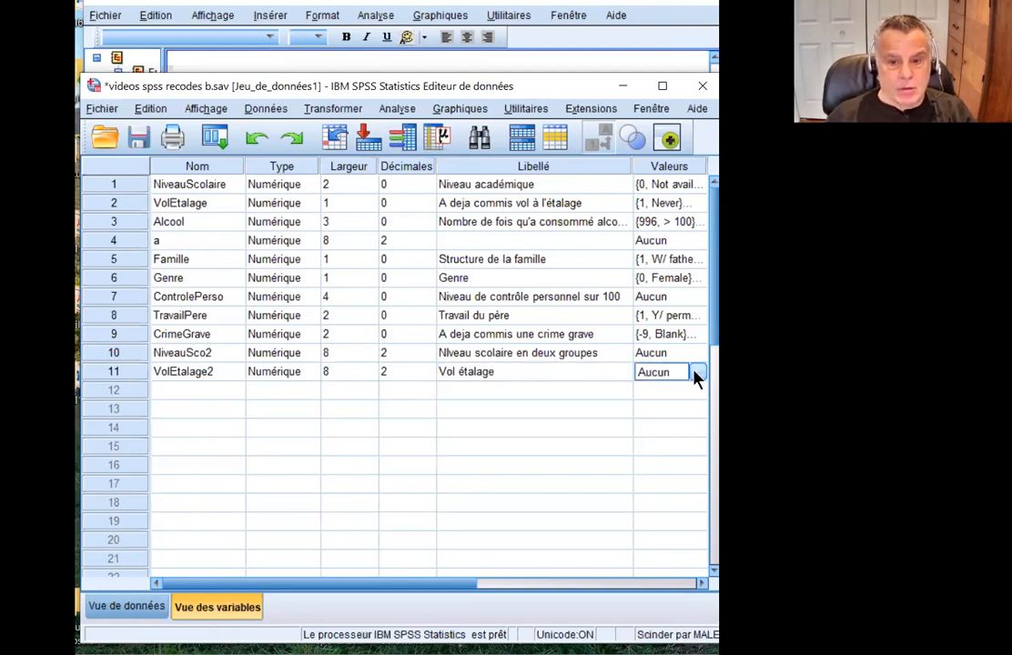
click(693, 376)
text(0)
click(364, 324)
text(Non)
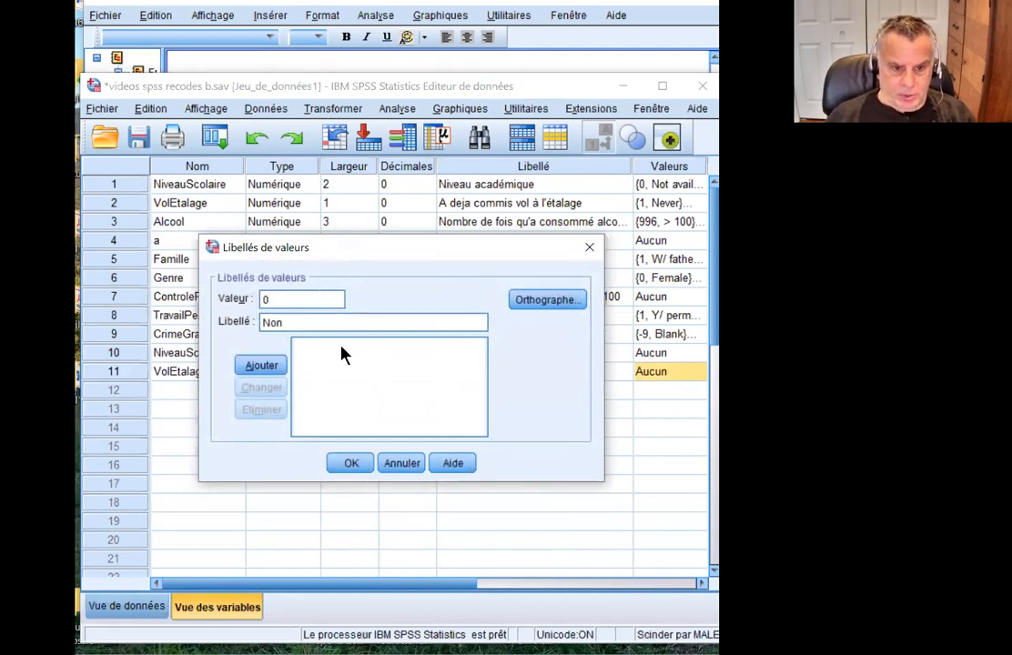
click(261, 366)
text(1)
click(294, 322)
text(Oui)
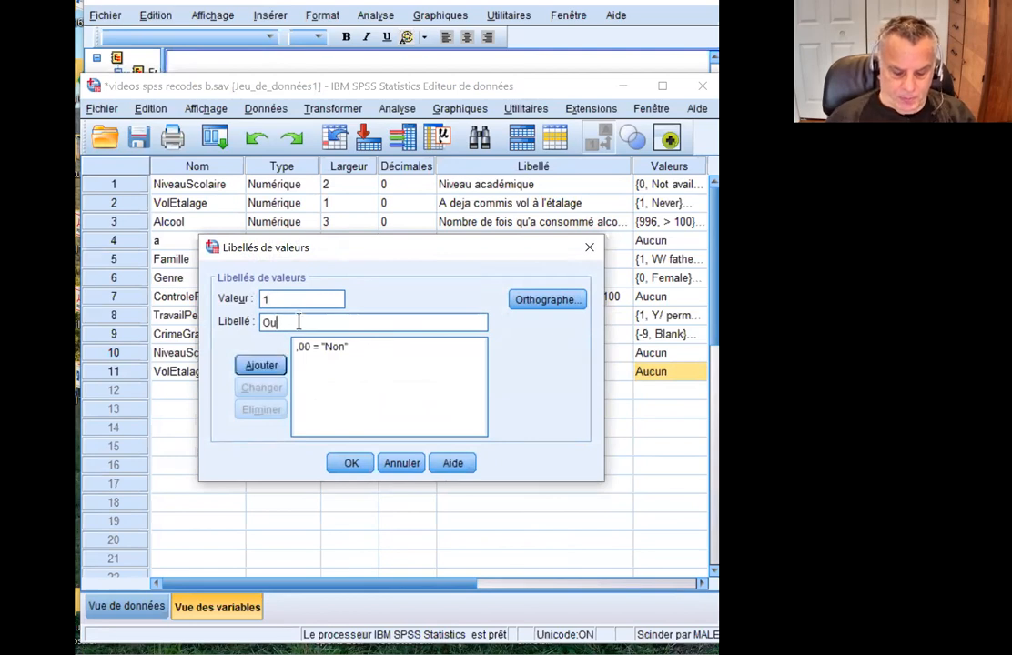
click(264, 366)
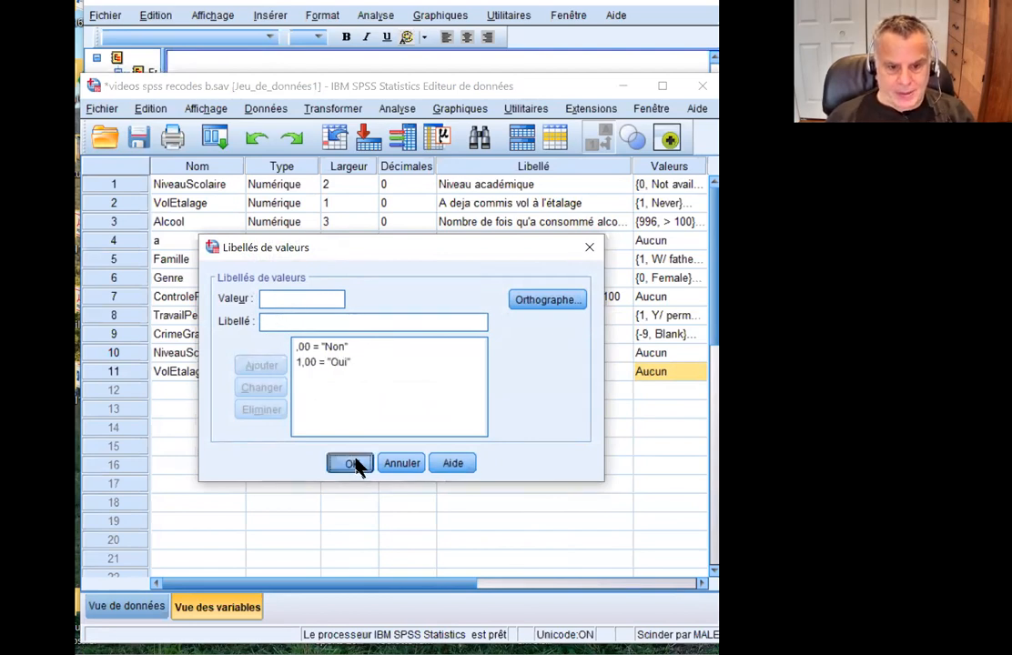
click(353, 463)
click(434, 398)
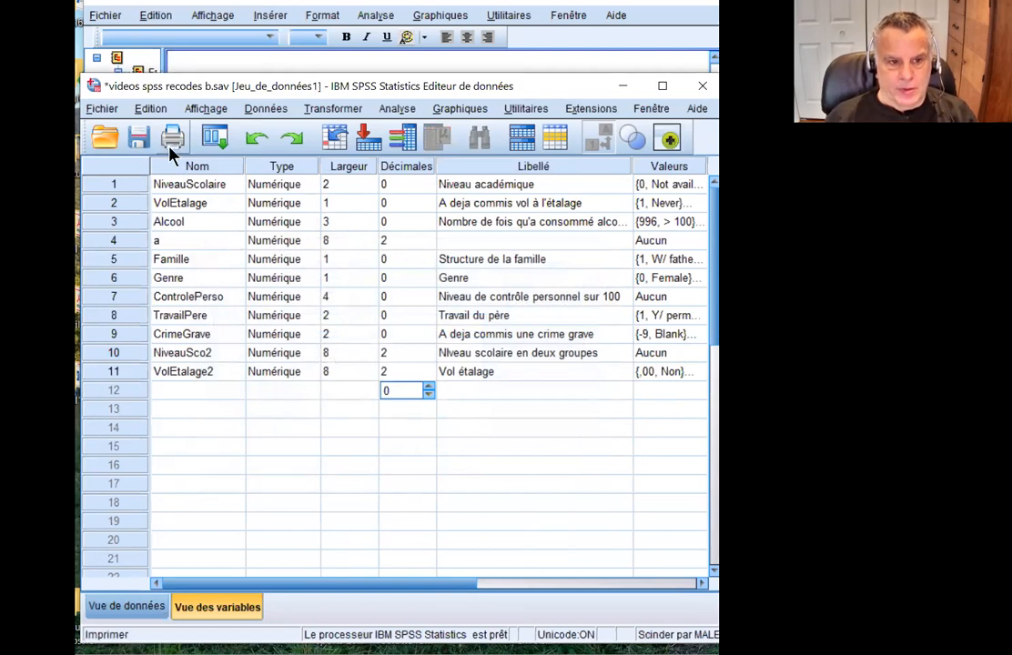
click(139, 137)
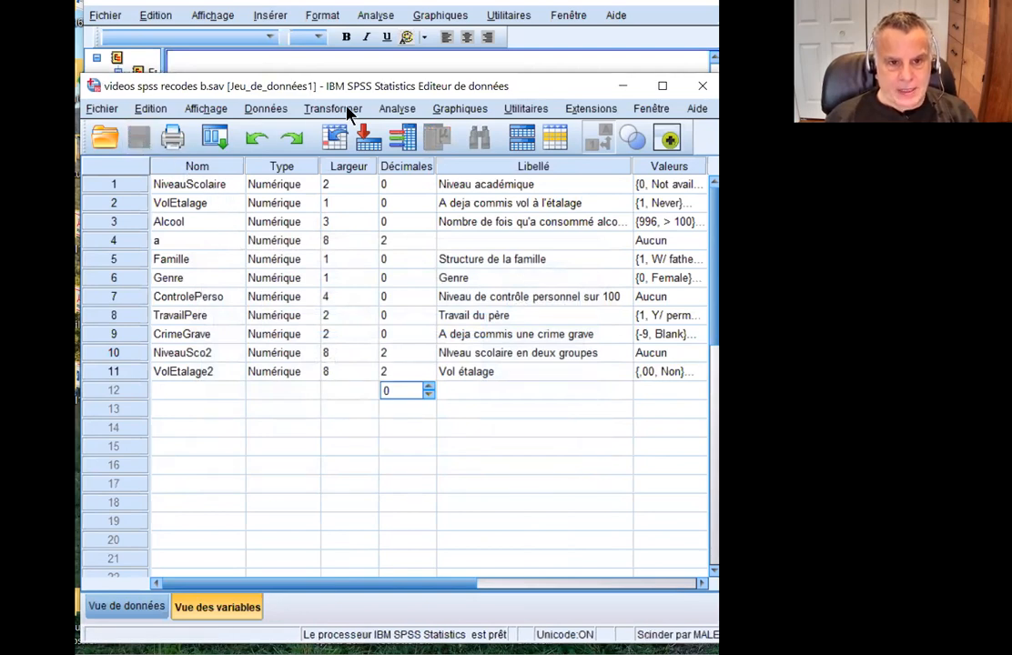
Reopen Frequencies and remove both shoplifting variables from the analysis list.
click(414, 110)
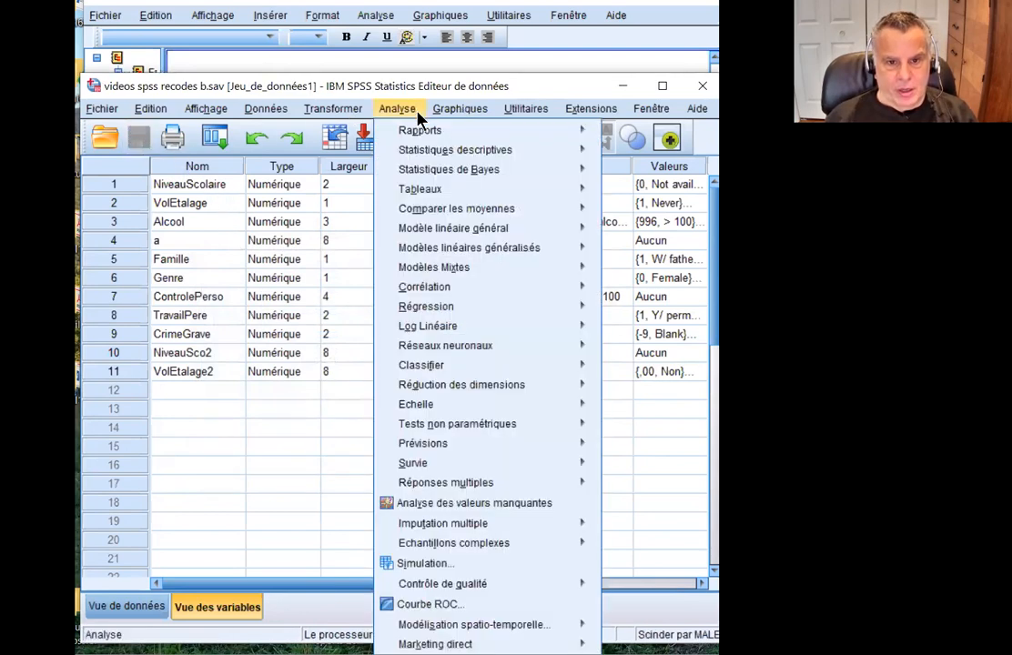
mouse_move(473, 149)
click(648, 162)
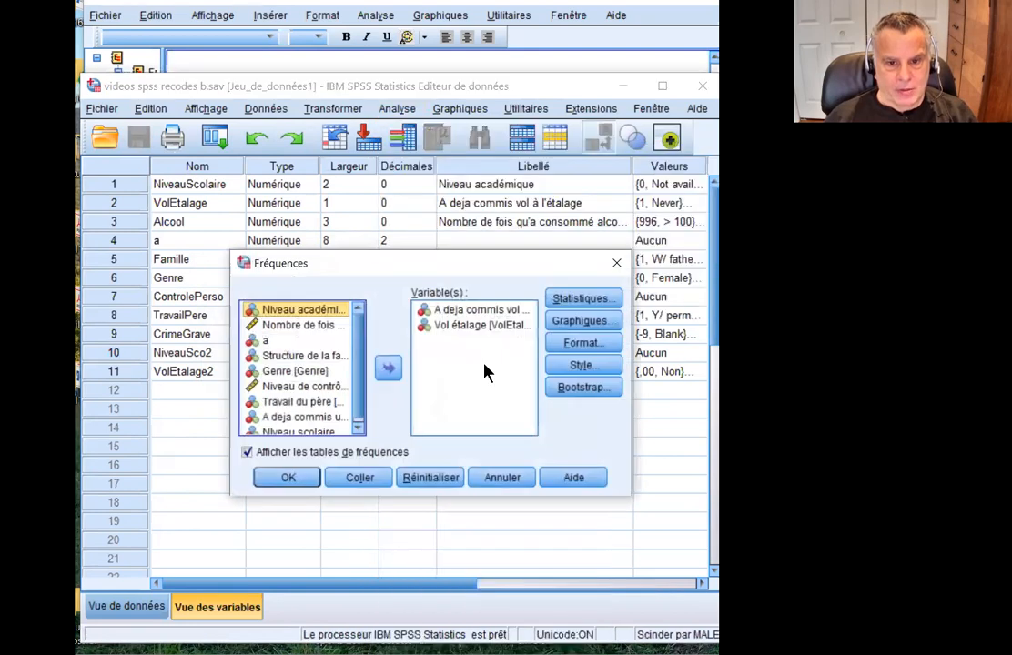
click(470, 325)
click(388, 366)
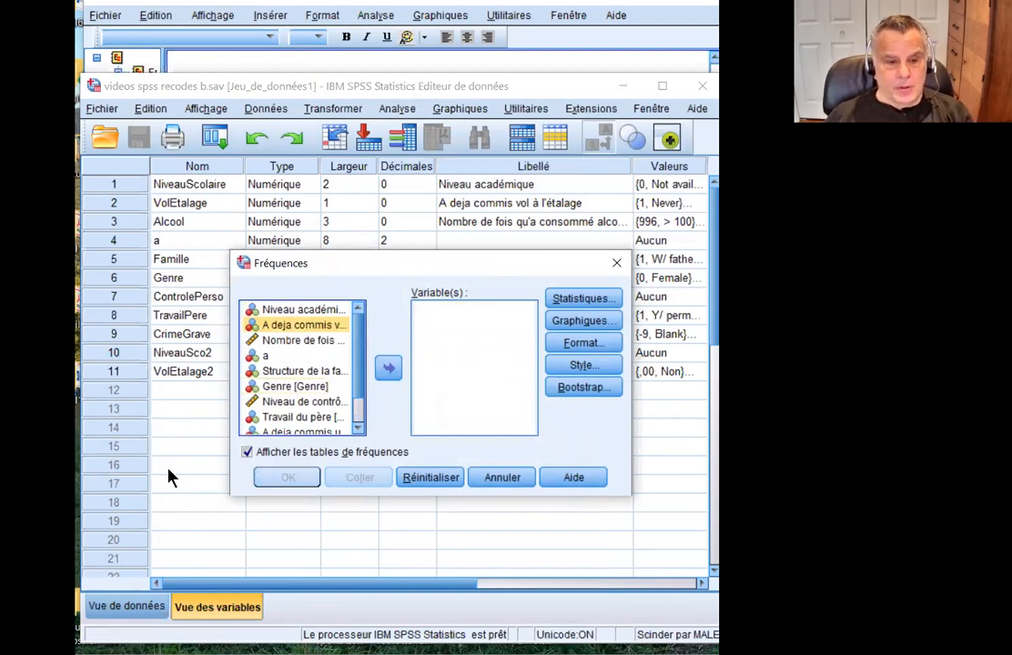
Run Frequencies for the alcohol consumption variable Alcool.
key(End)
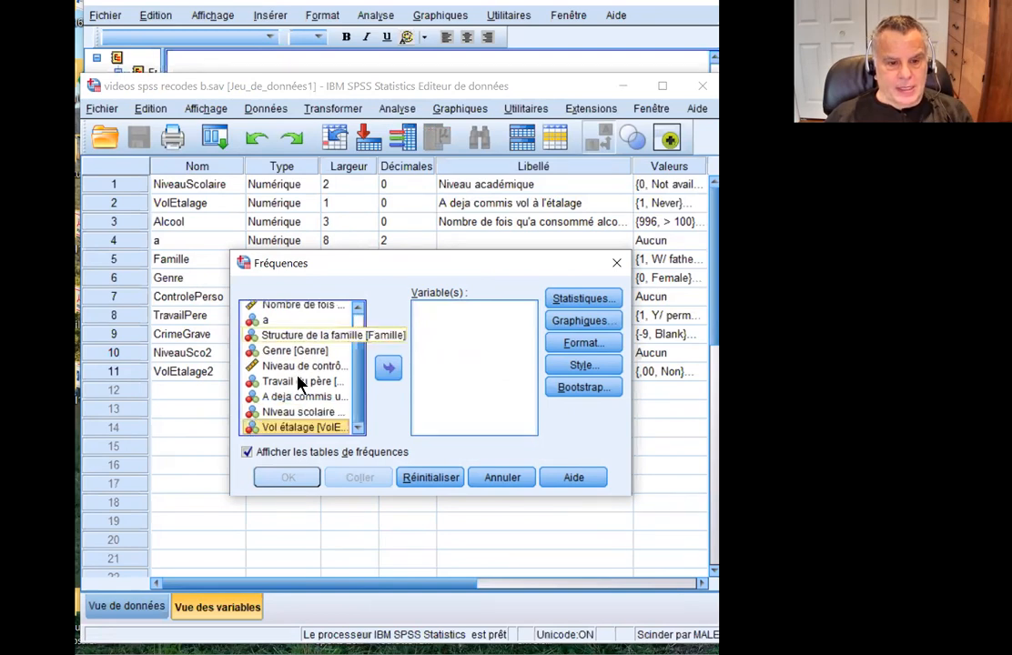
key(a)
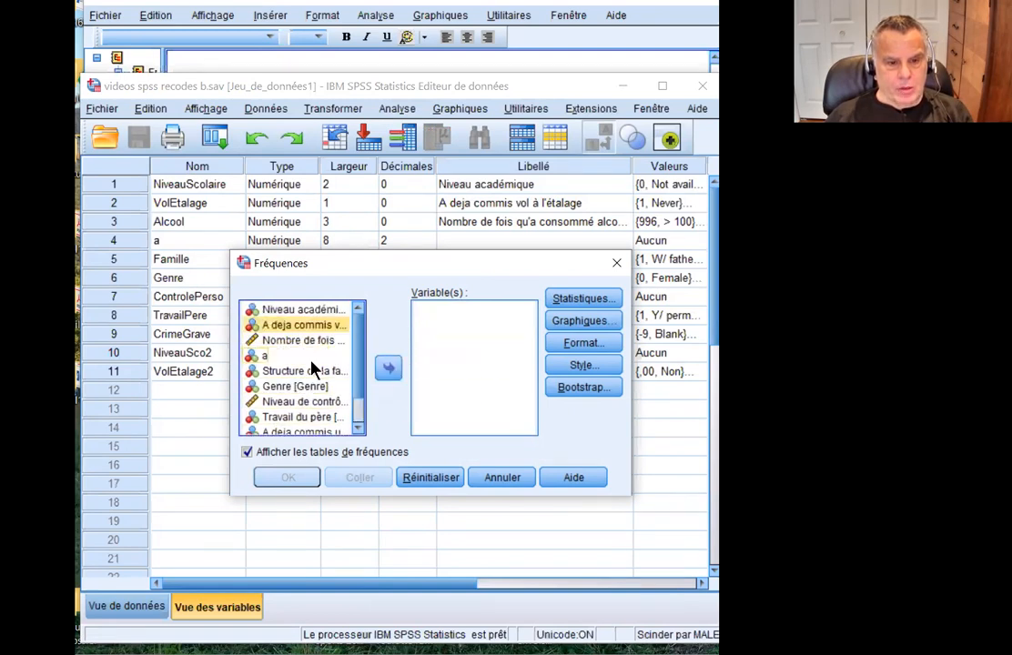
click(307, 340)
click(388, 367)
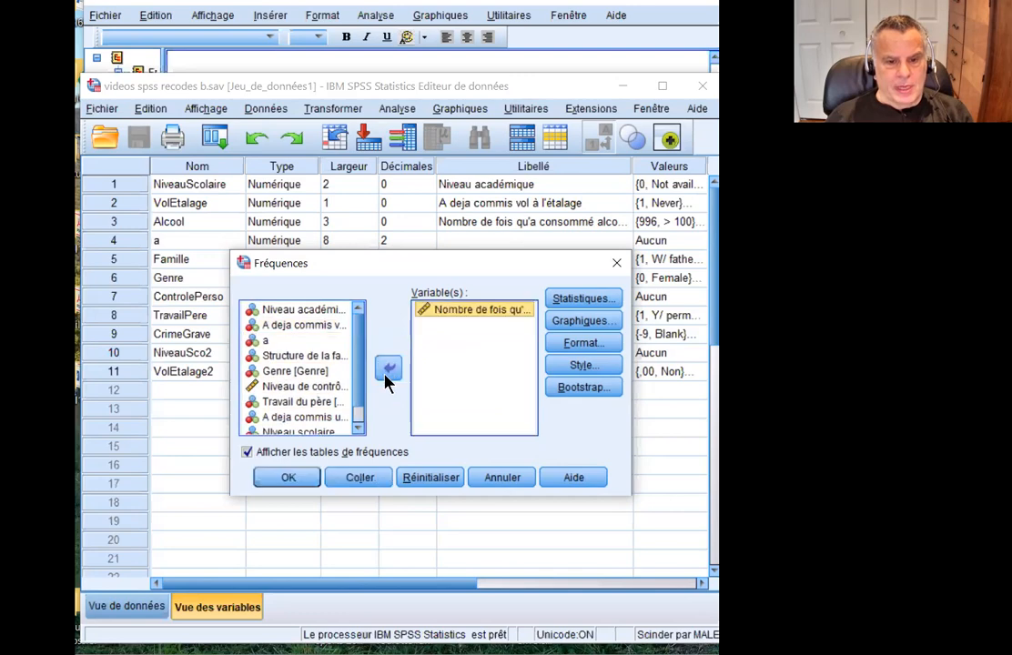
click(287, 478)
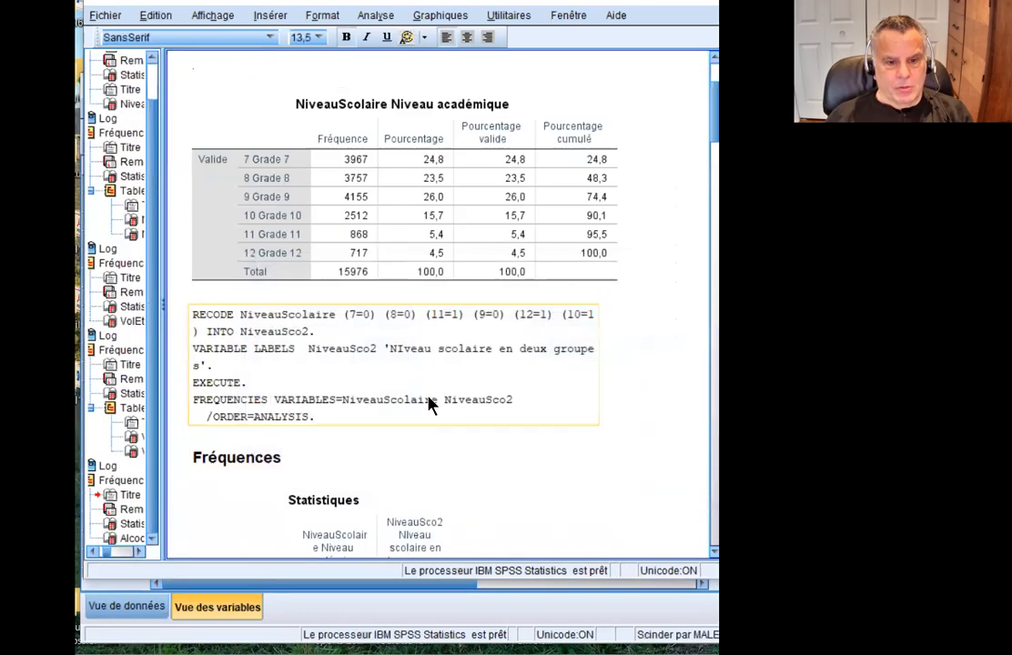
Clear the output viewer by deleting all existing logs and frequency results from the outline's root.
scroll(424, 406, down, 10)
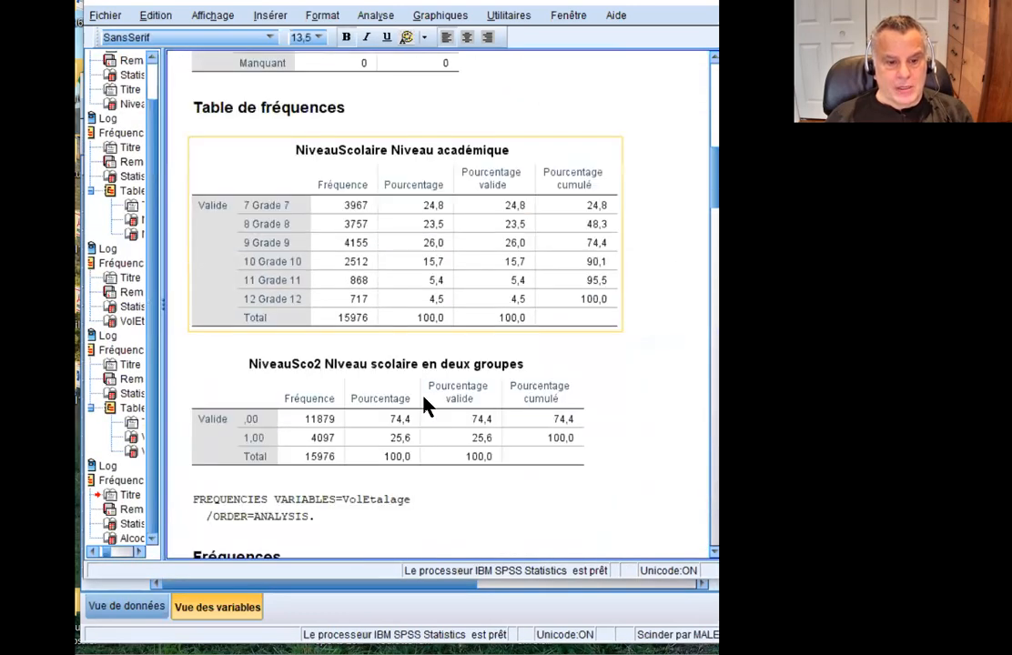
scroll(421, 403, down, 5)
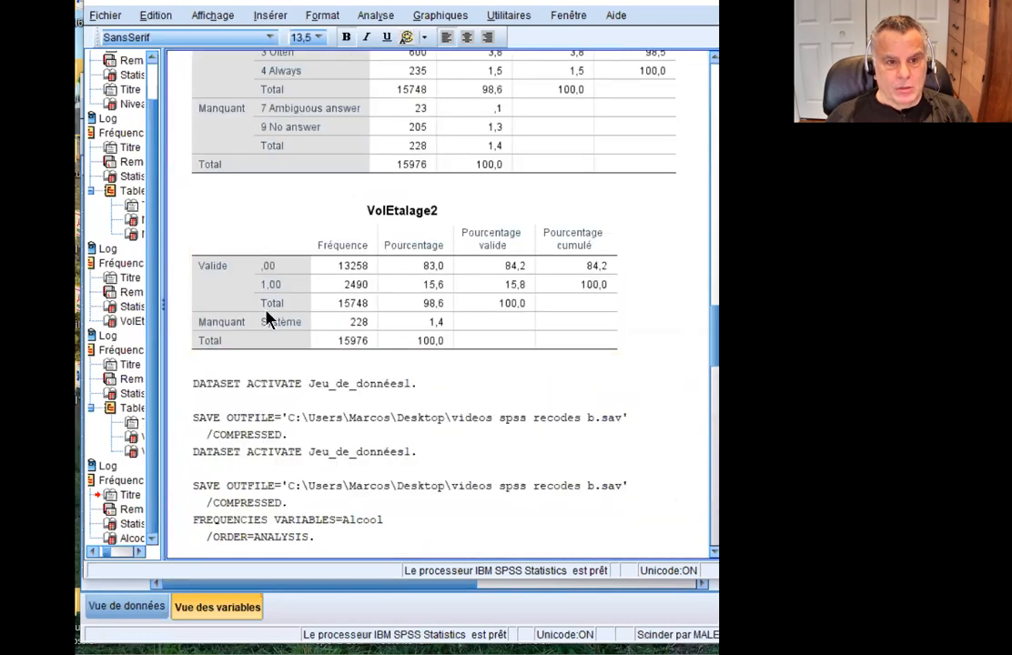
scroll(144, 218, up, 2)
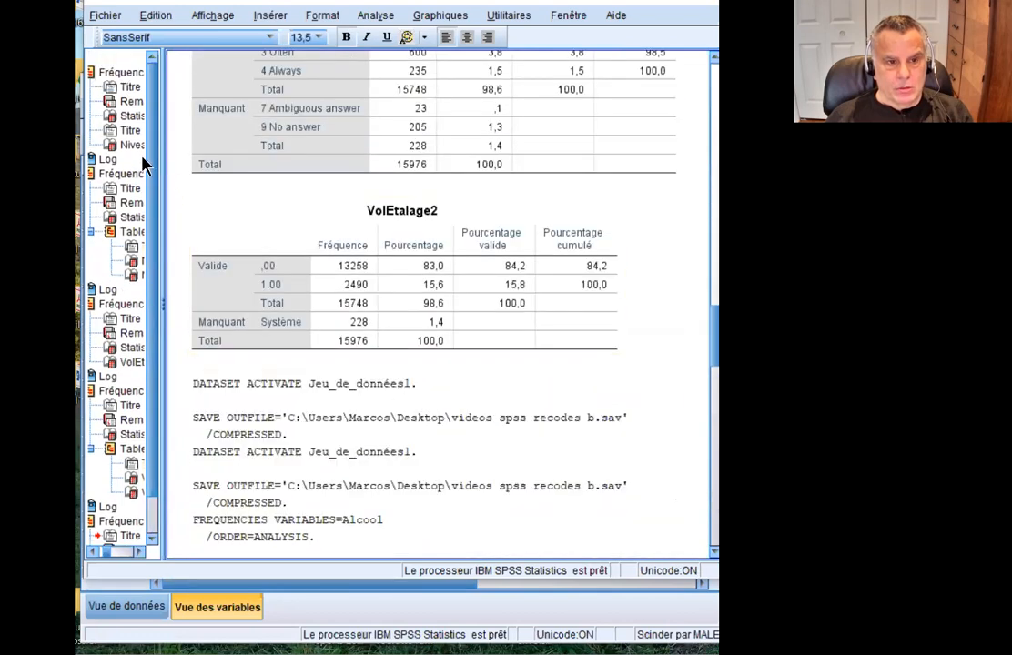
click(111, 86)
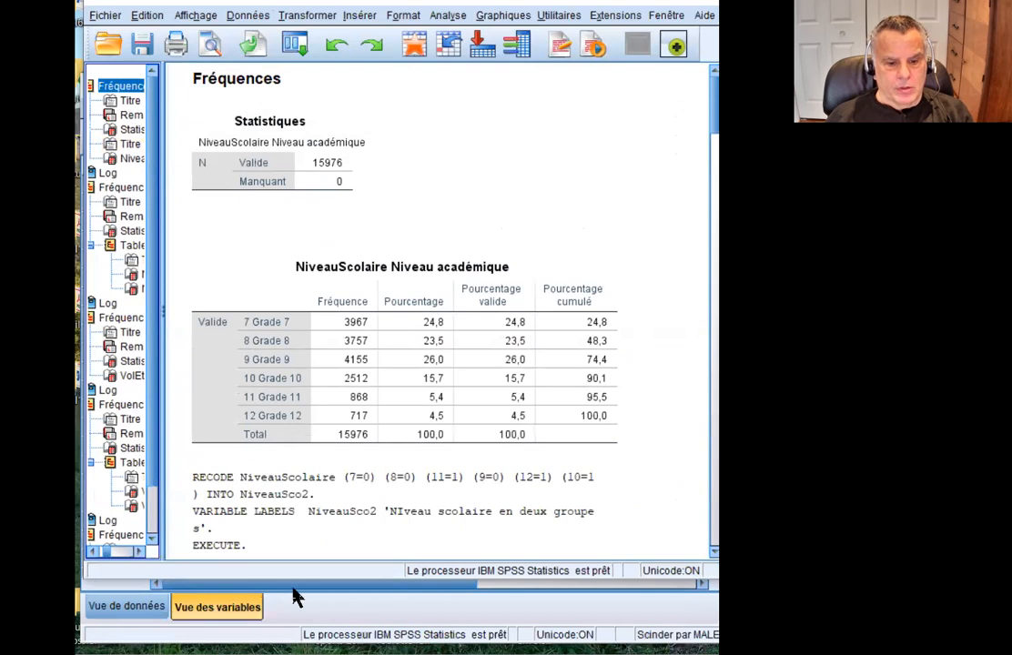
click(107, 554)
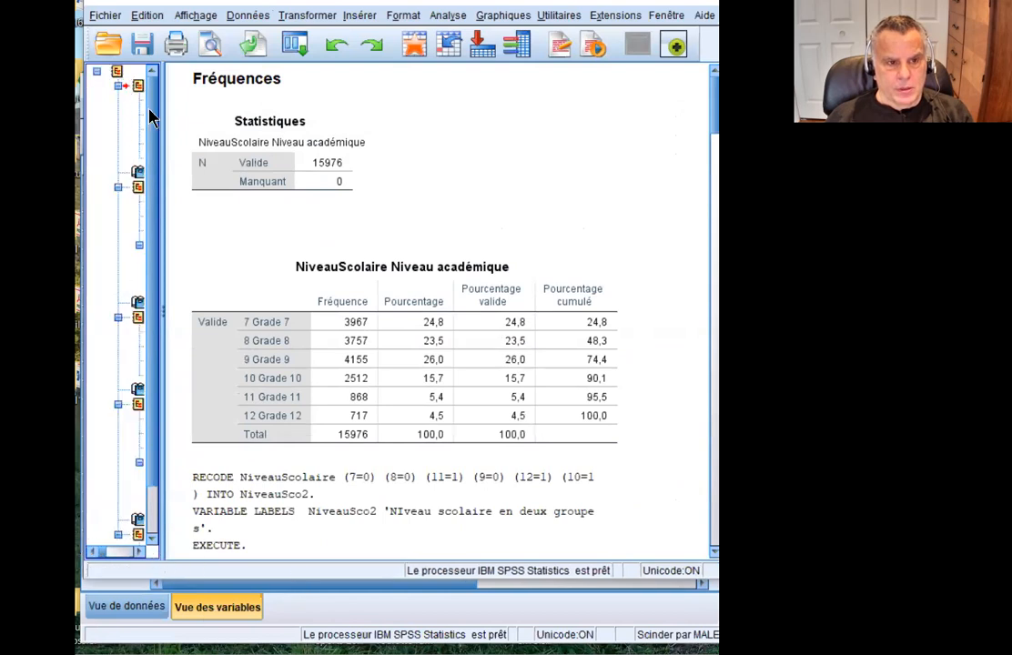
drag(165, 129, 207, 130)
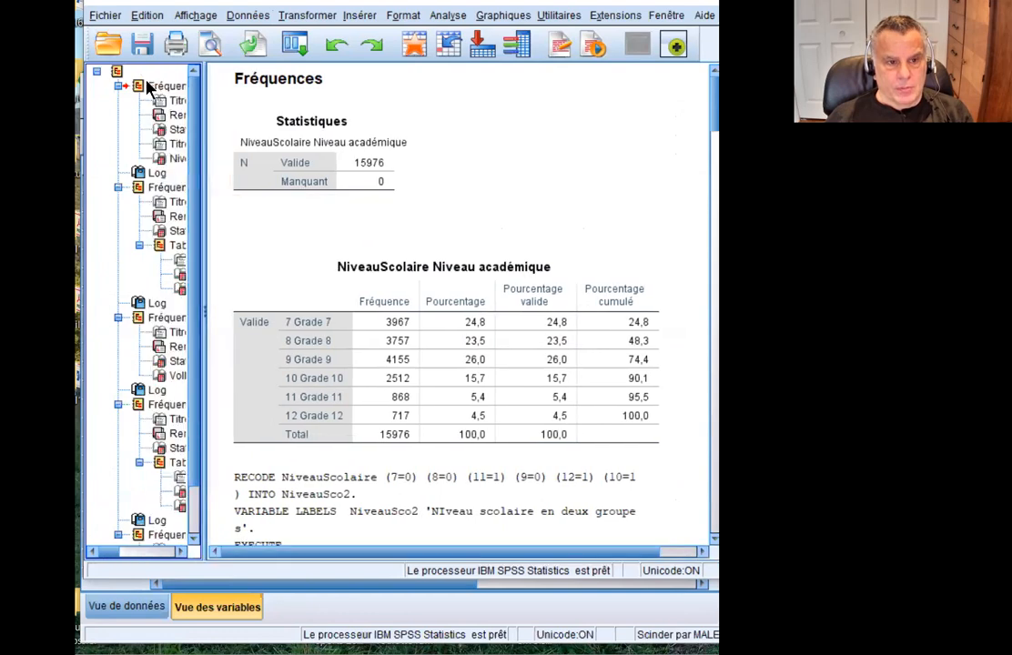
click(116, 71)
key(Delete)
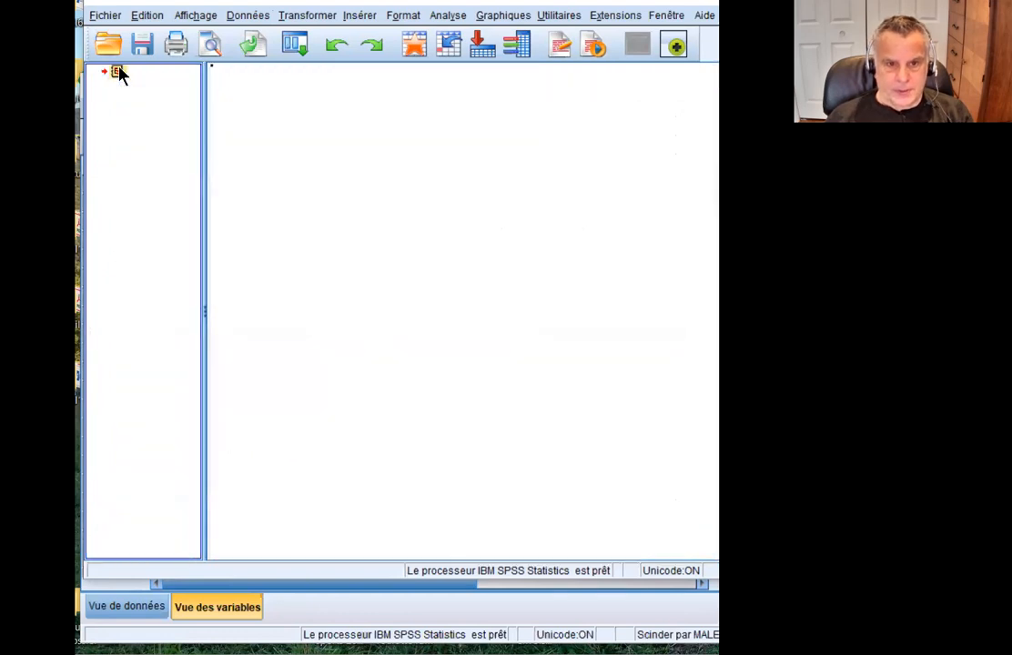
Rerun Frequencies for the alcohol consumption variable Alcool with the frequency table displayed.
click(447, 18)
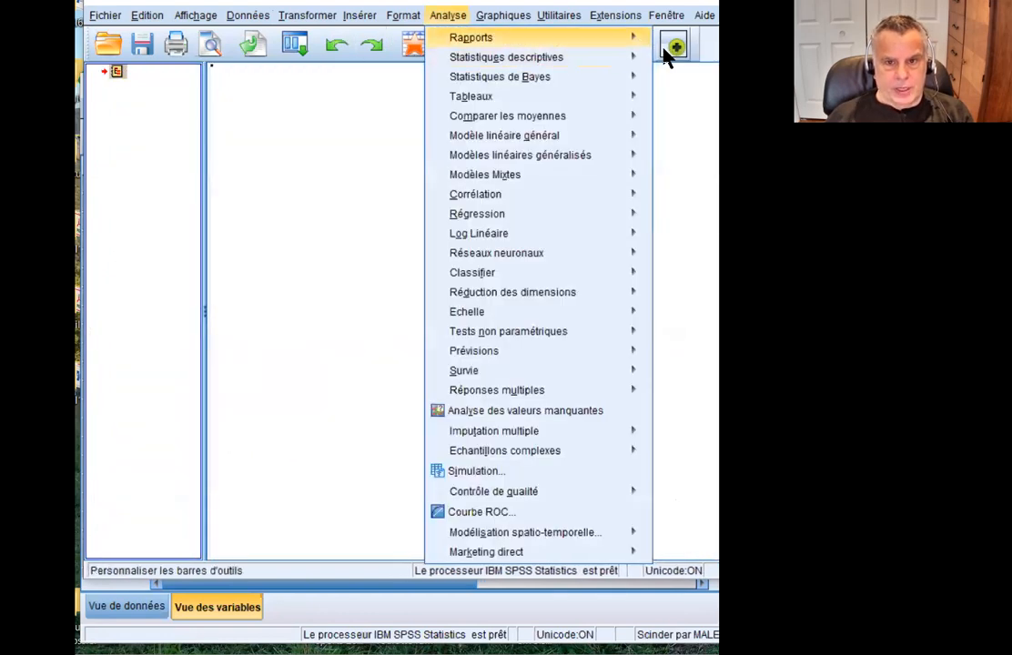
mouse_move(582, 39)
mouse_move(638, 57)
click(697, 60)
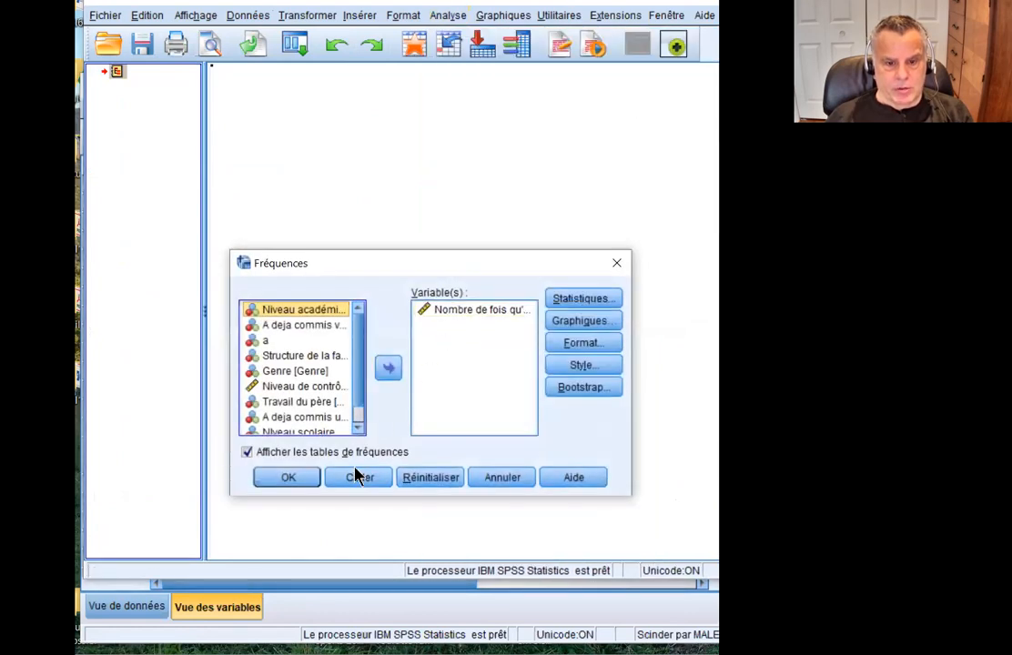
click(288, 479)
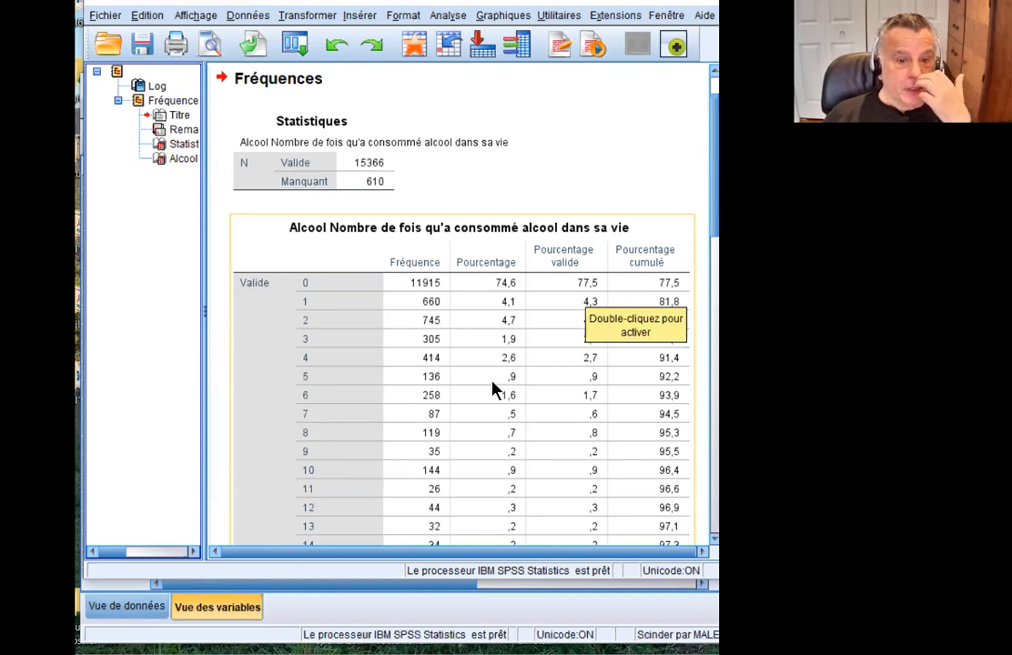
Examine the full Alcool frequency table, including its value range, cumulative percentages and missing values, to decide on grouping.
scroll(479, 389, down, 5)
scroll(380, 347, down, 4)
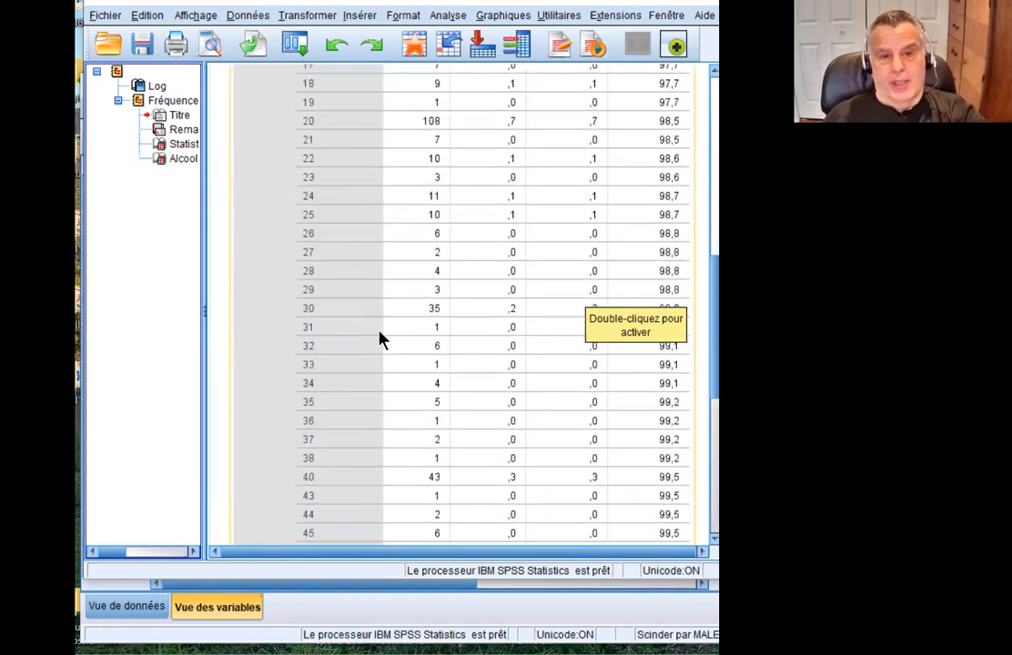
scroll(377, 343, down, 3)
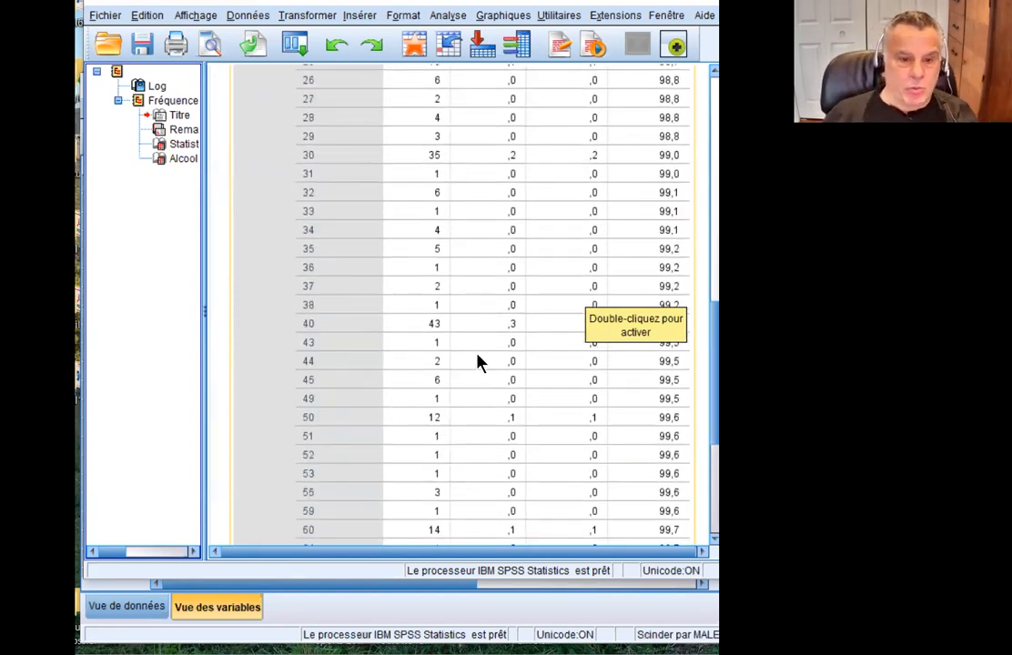
scroll(421, 328, down, 5)
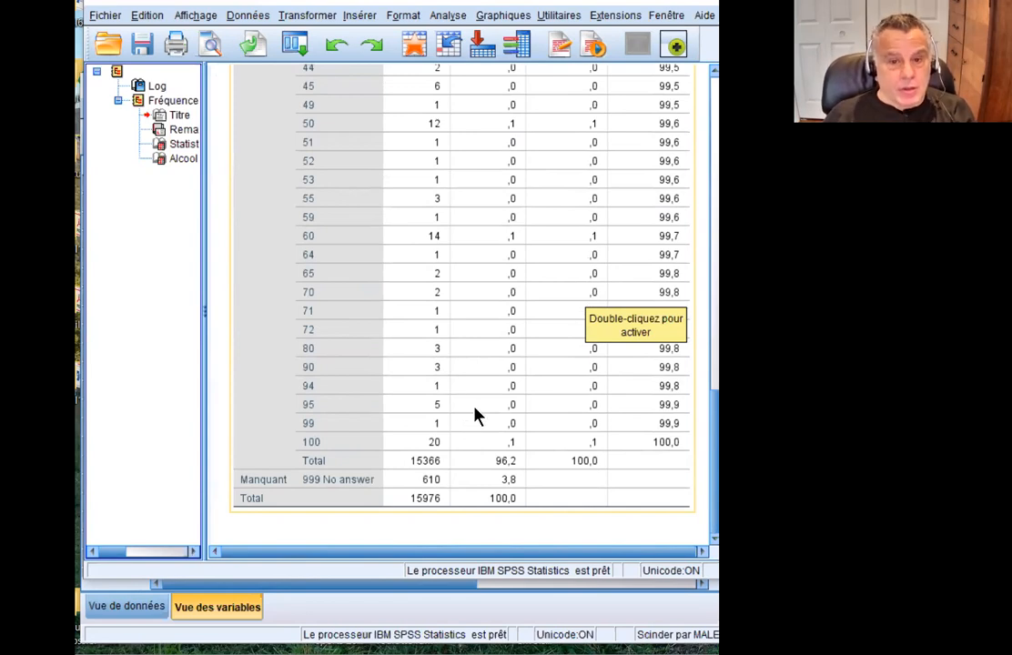
scroll(474, 415, up, 15)
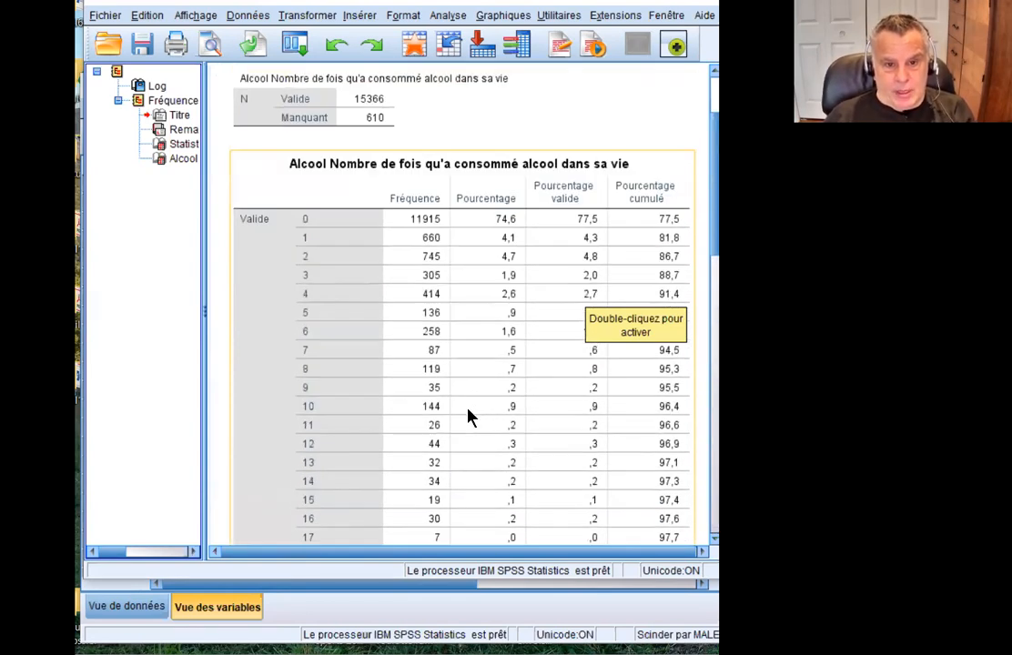
scroll(466, 417, down, 1)
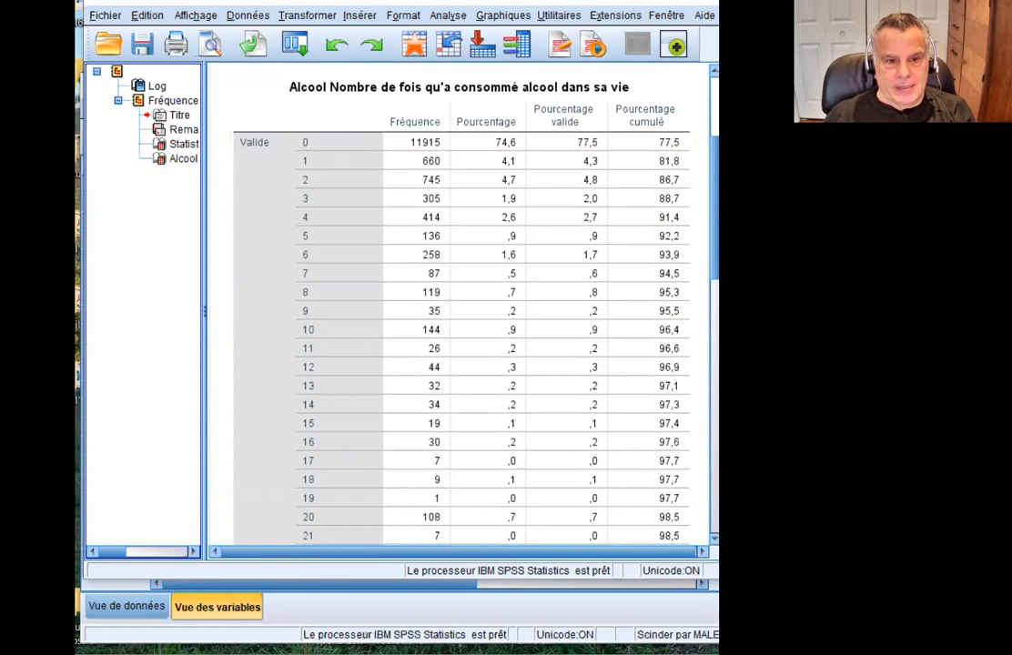
drag(206, 309, 135, 310)
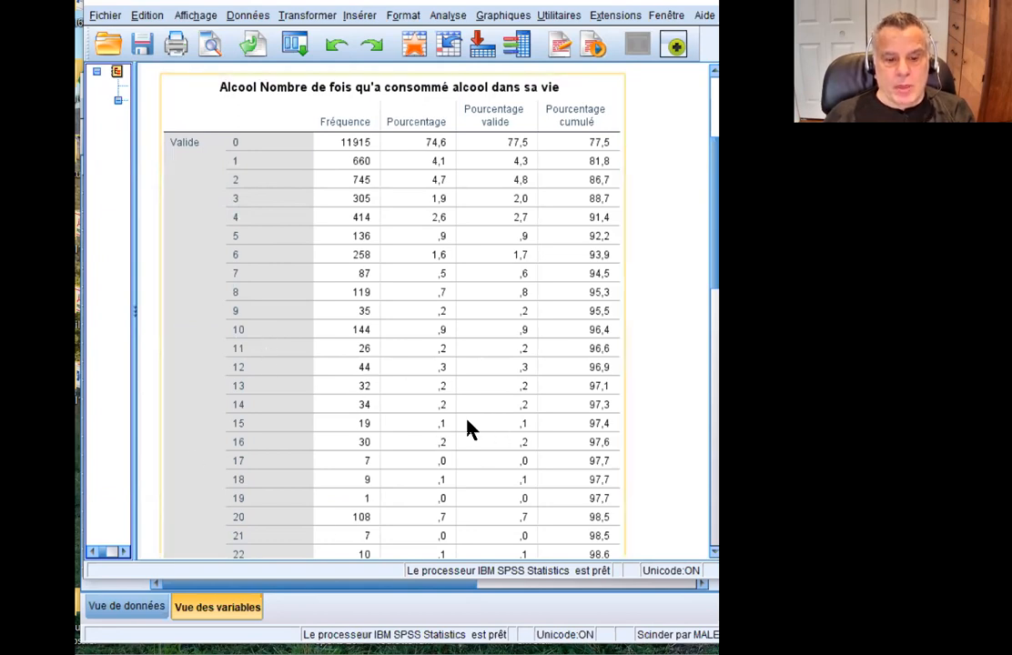
scroll(467, 430, down, 3)
scroll(463, 427, up, 3)
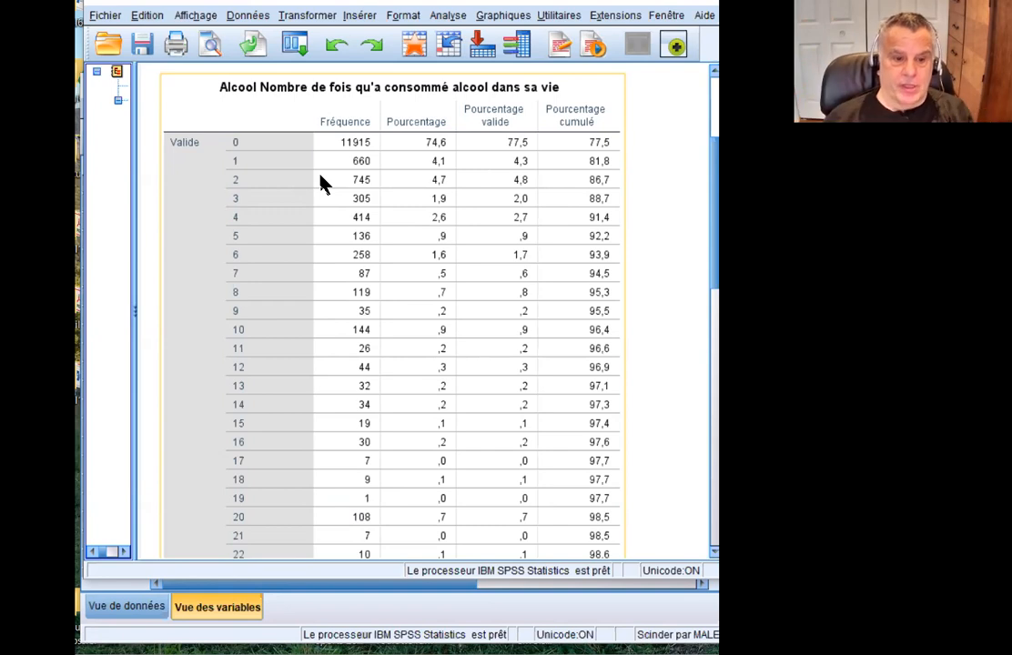
scroll(330, 251, down, 5)
scroll(330, 260, down, 5)
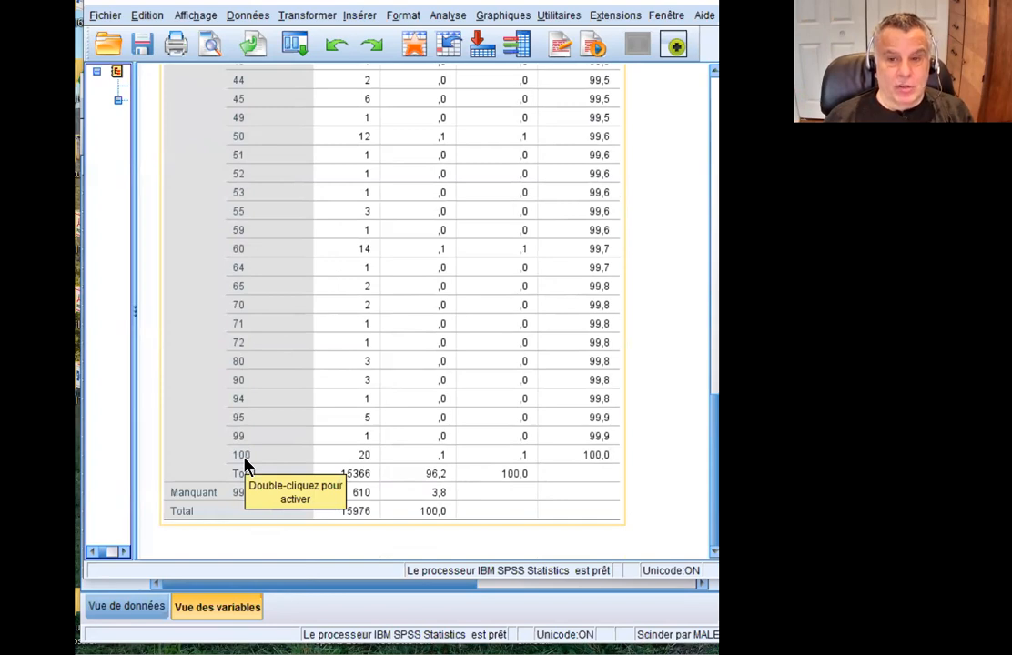
Start a recode into a different variable, reset the previous VolEtalage settings, and add Alcool as the input variable.
click(248, 17)
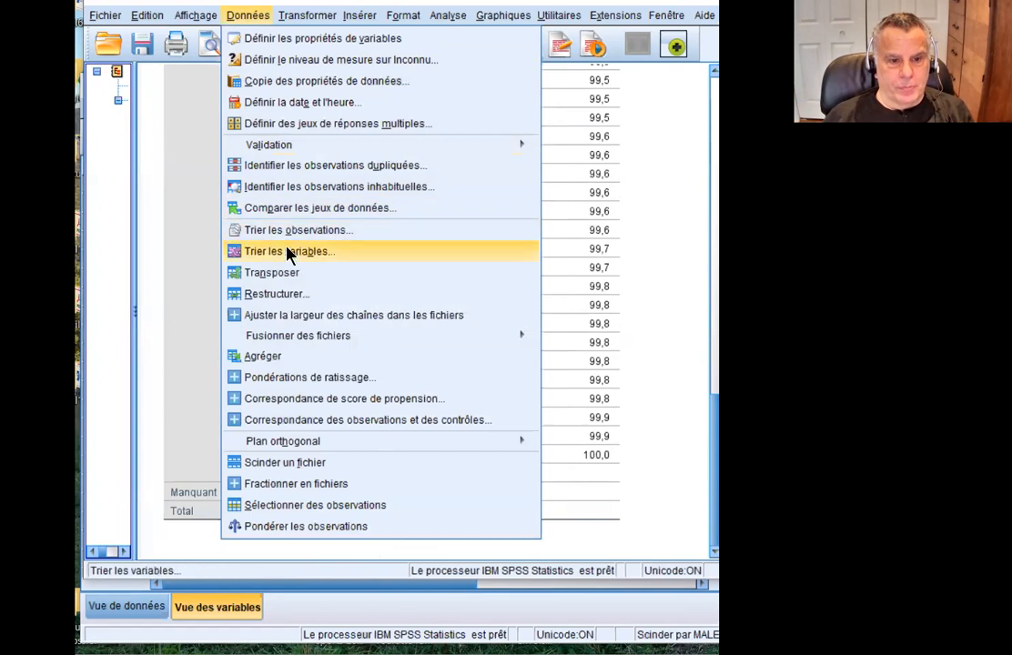
mouse_move(307, 16)
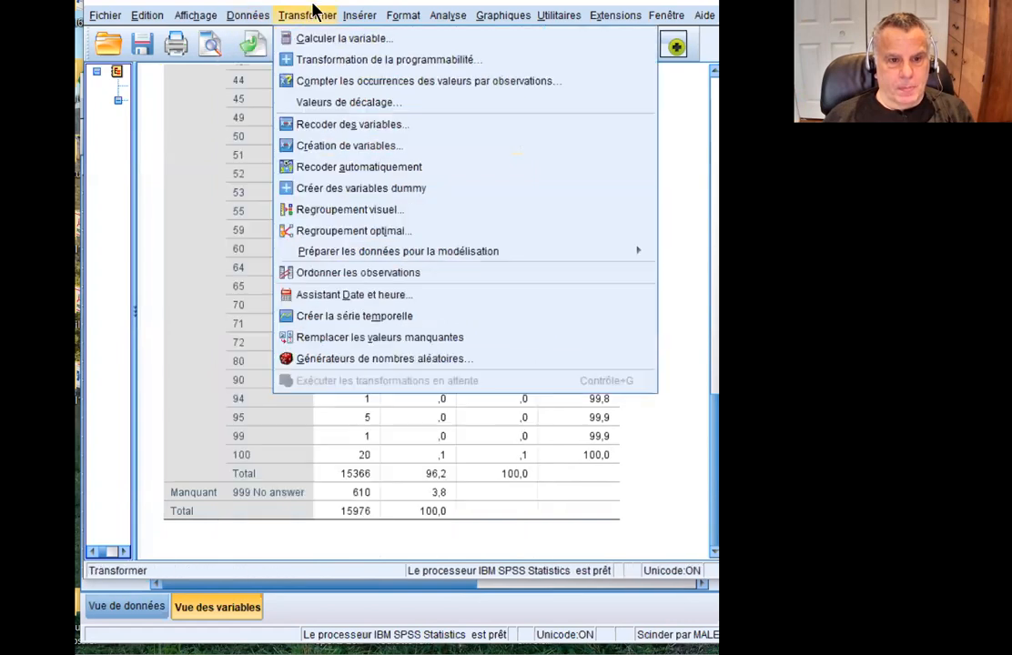
click(360, 149)
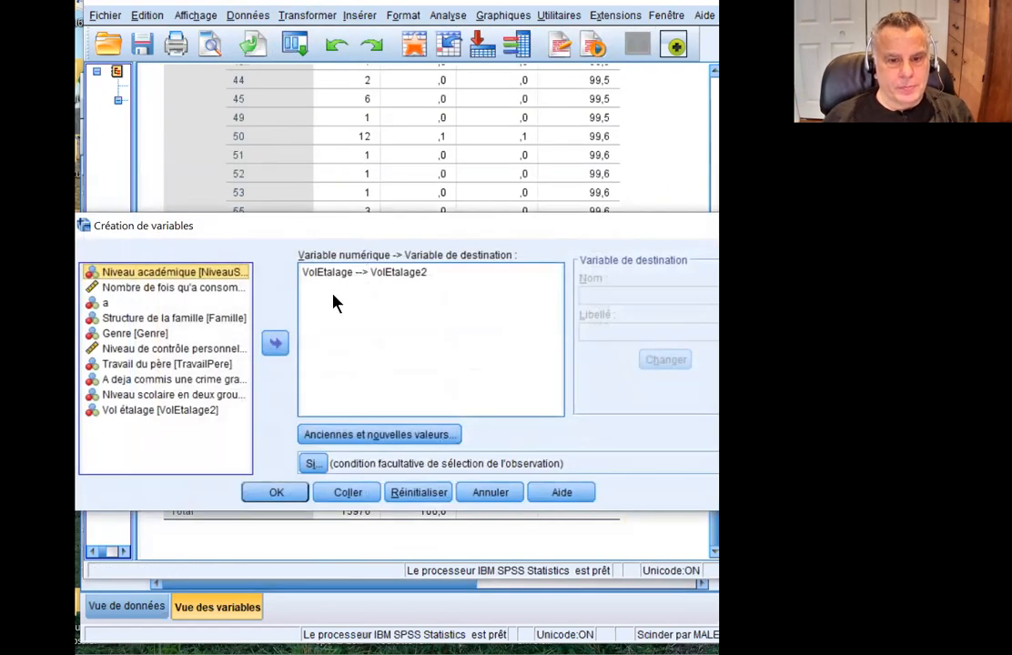
click(412, 494)
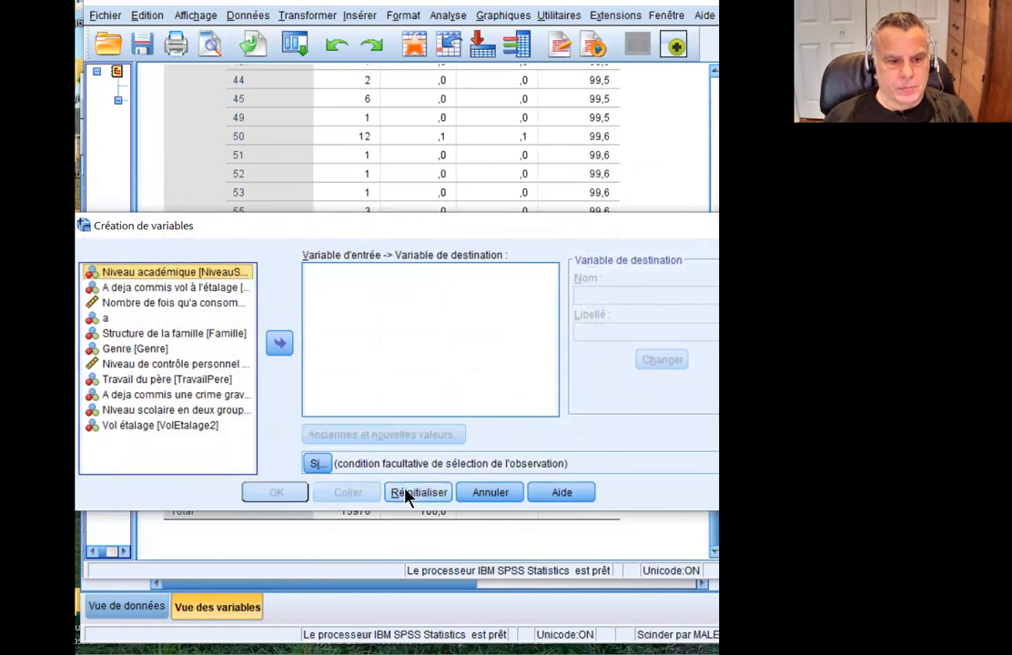
click(182, 297)
click(280, 344)
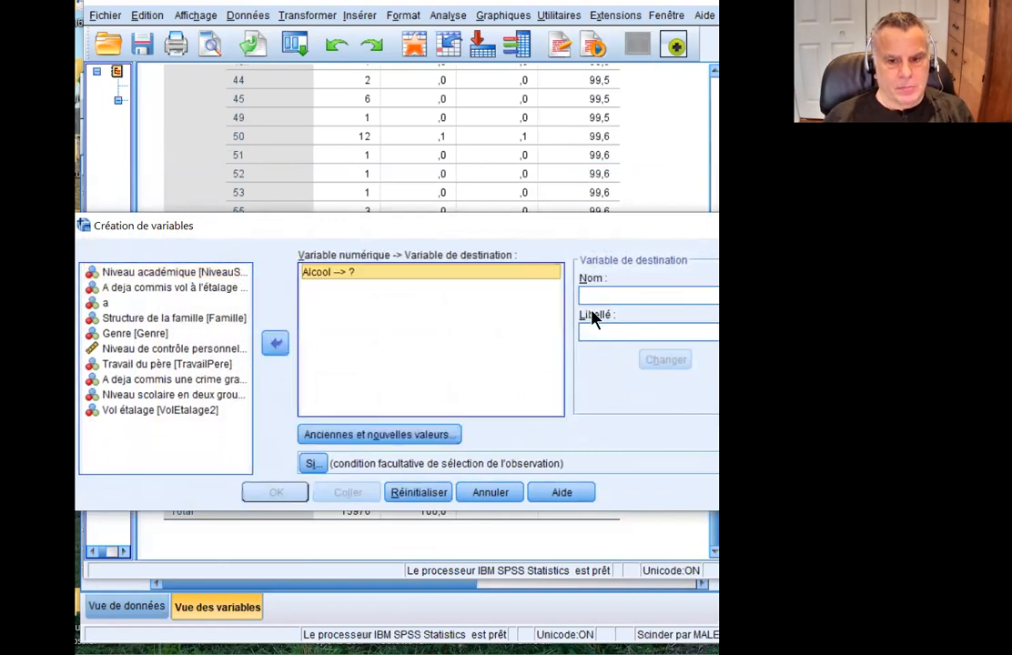
Enter Alcool3 as the name of the destination variable.
click(636, 297)
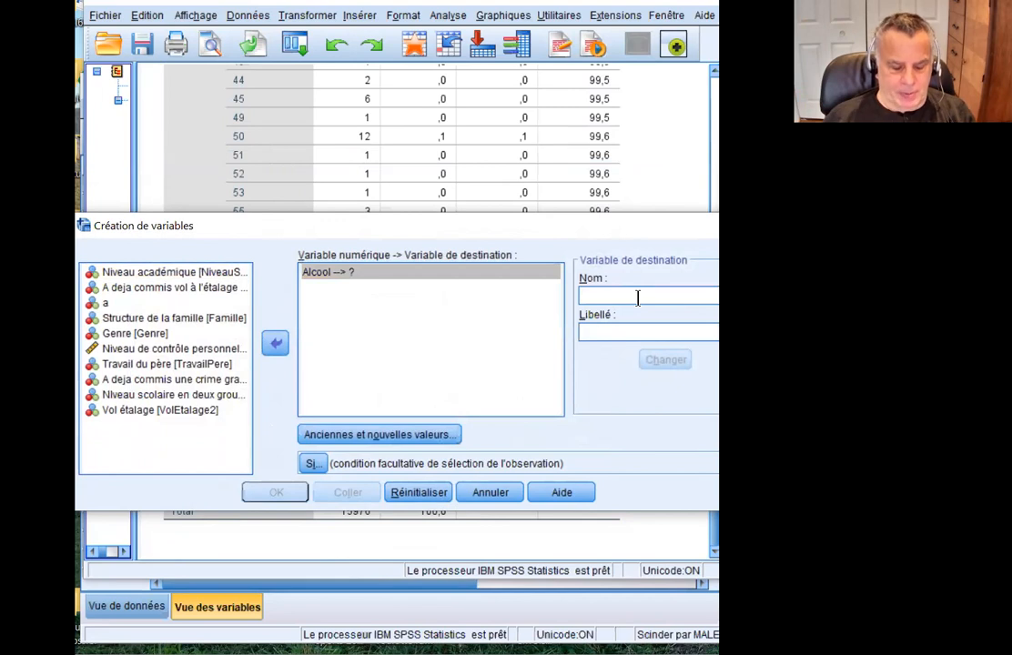
text(Alco)
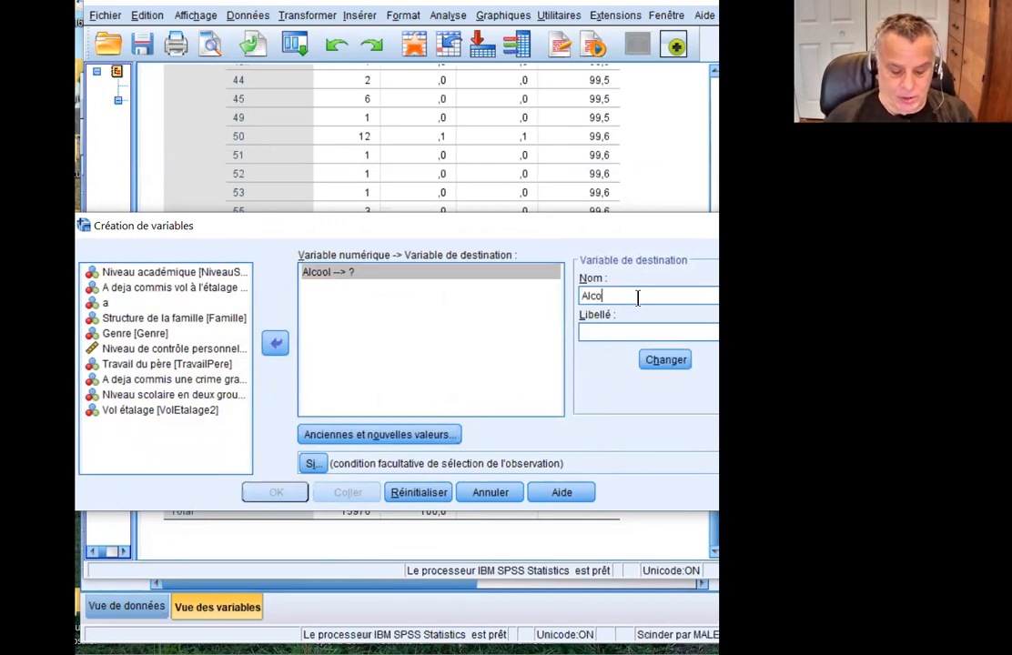
text(ol3)
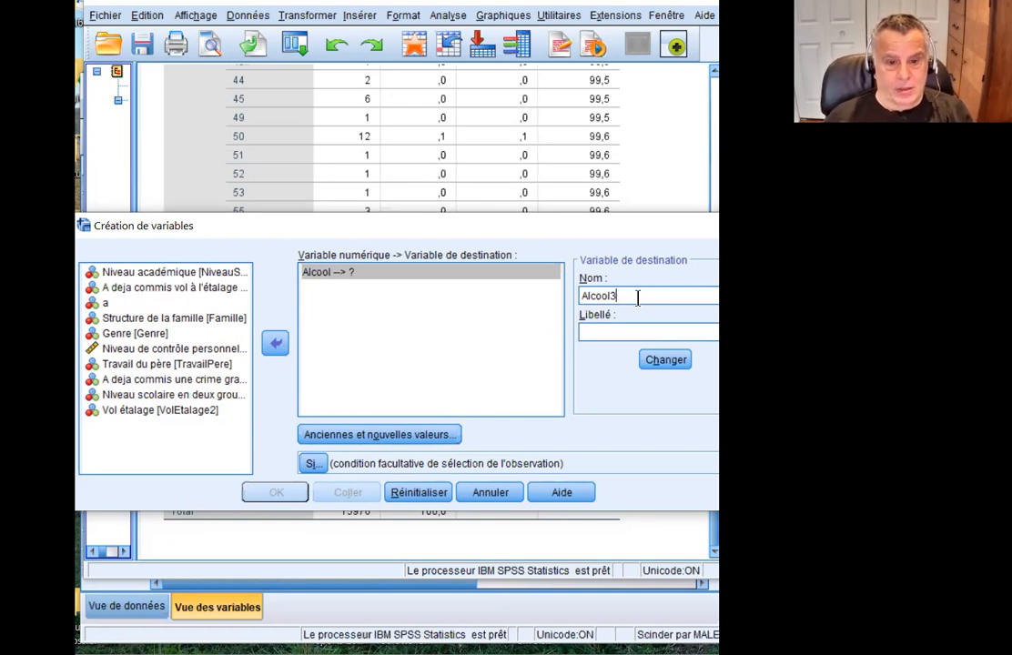
Open the old and new values definition and add a rule recoding 0 to 1.
click(352, 438)
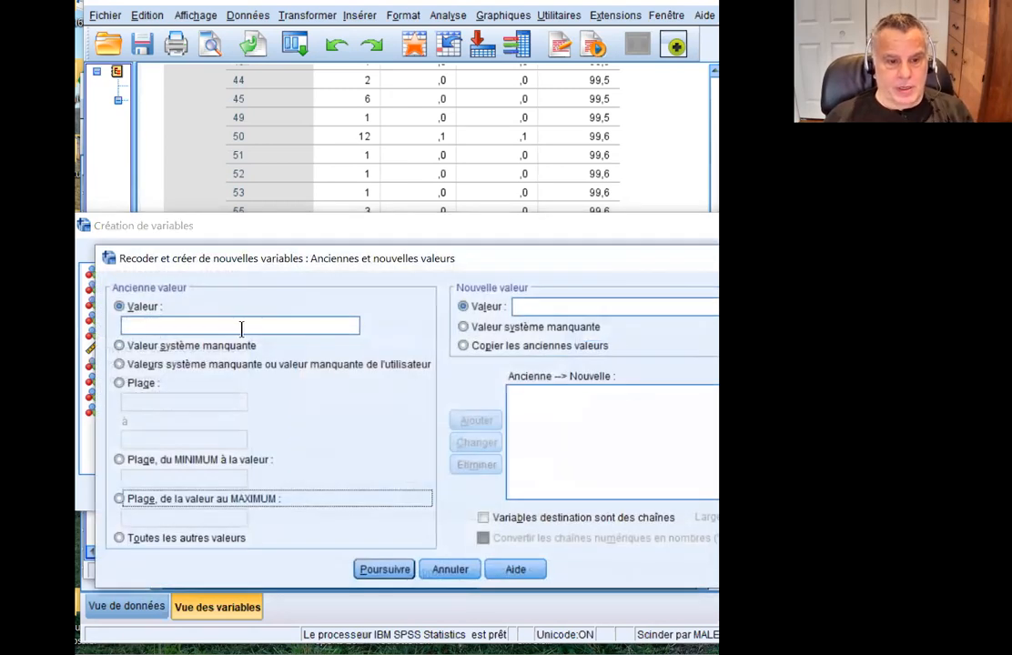
text(0)
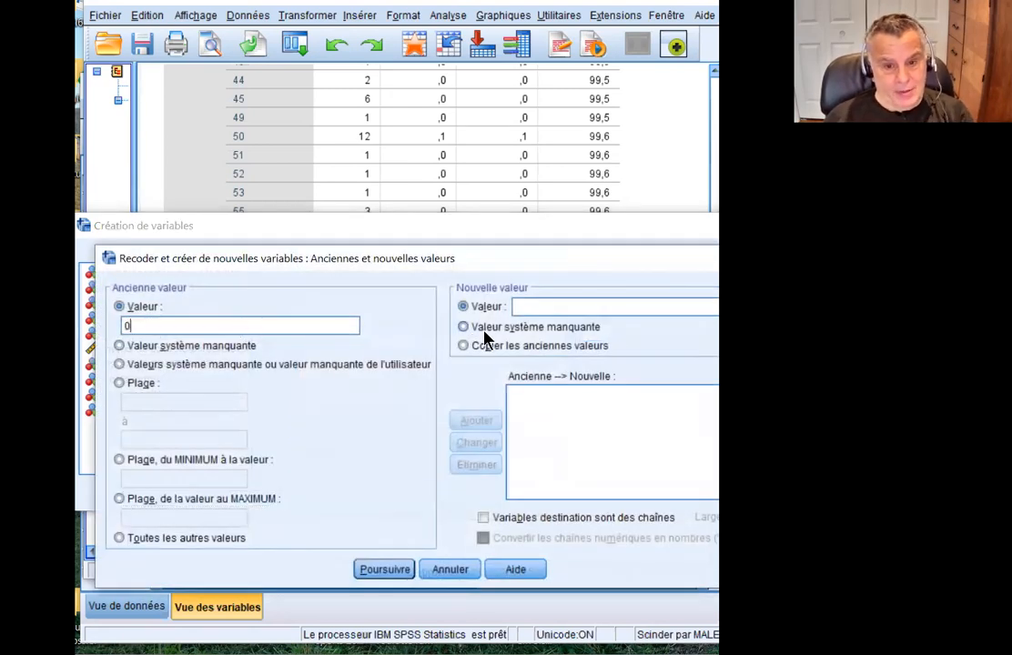
click(531, 306)
text(1)
click(479, 422)
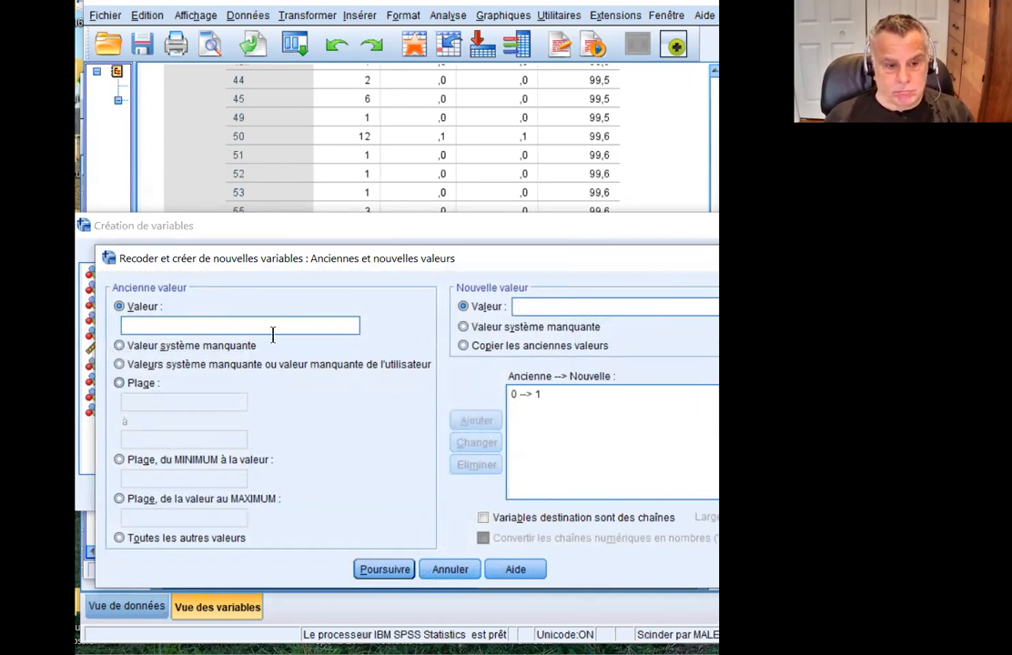
Add a rule recoding the range 1 through 10 to 2.
click(118, 384)
text(1)
click(159, 437)
text(10)
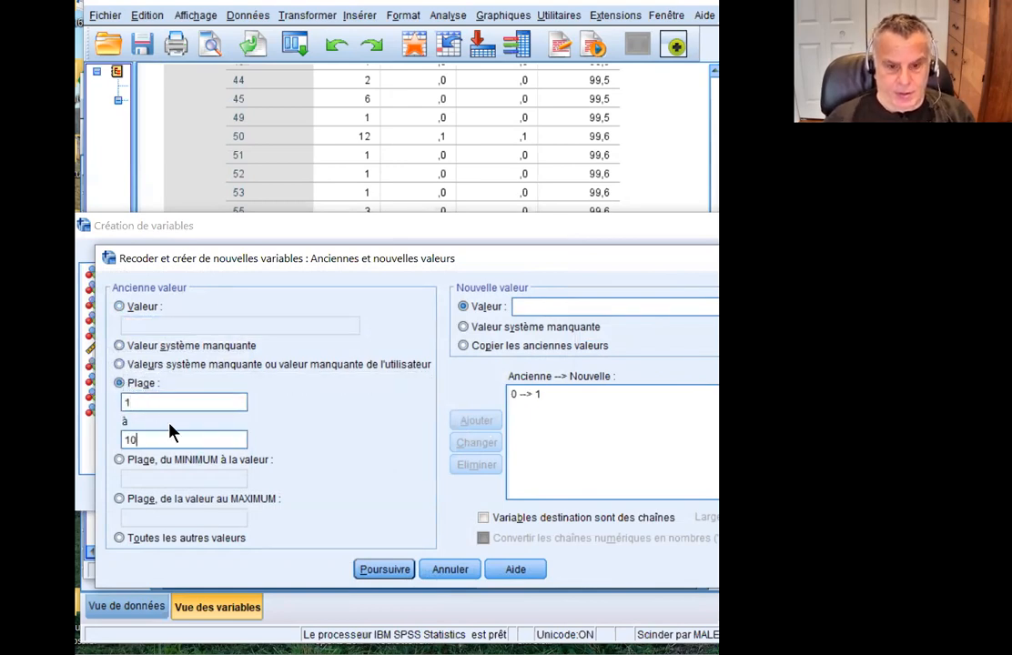
click(528, 307)
text(2)
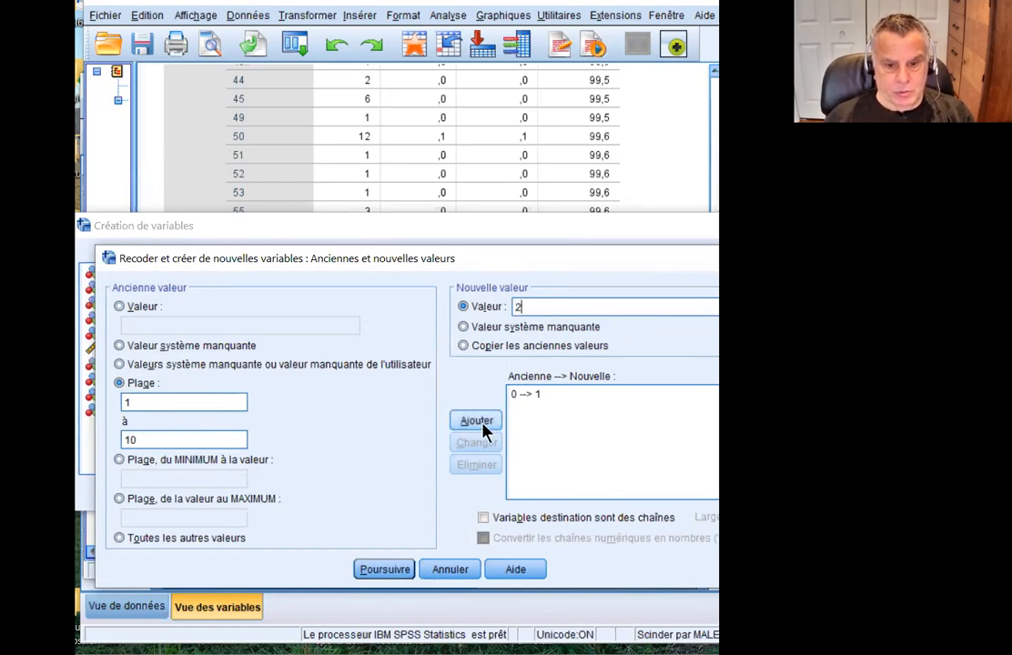
click(477, 421)
Add a rule recoding the range 11 through 100 to 3, accept the rules, and assign Alcool3 as Alcool's destination variable.
text(11)
click(205, 439)
text(100)
click(542, 308)
text(3)
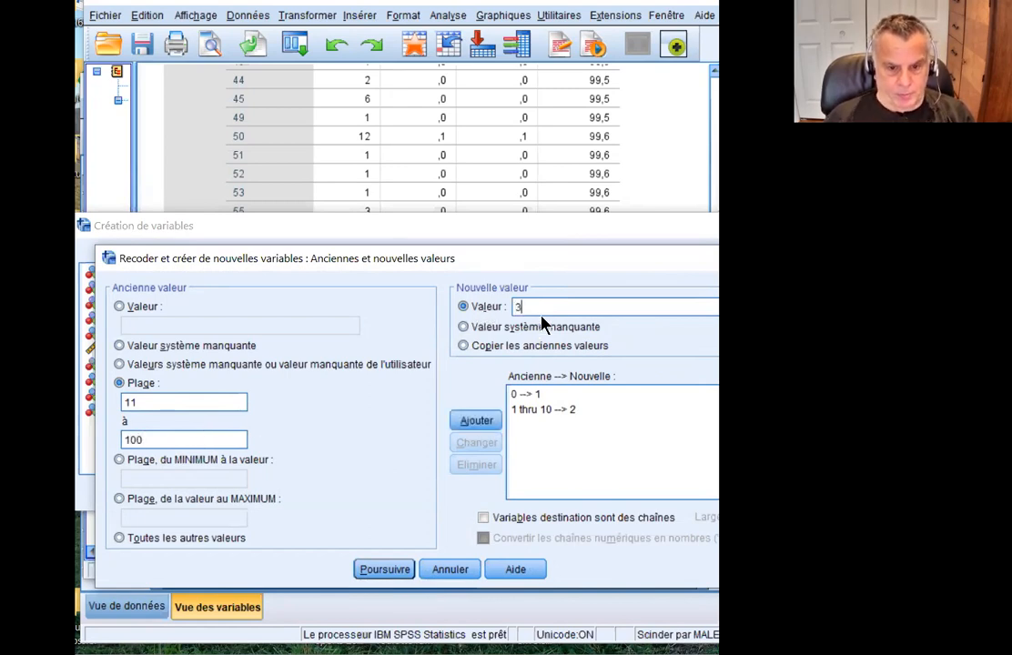
click(475, 421)
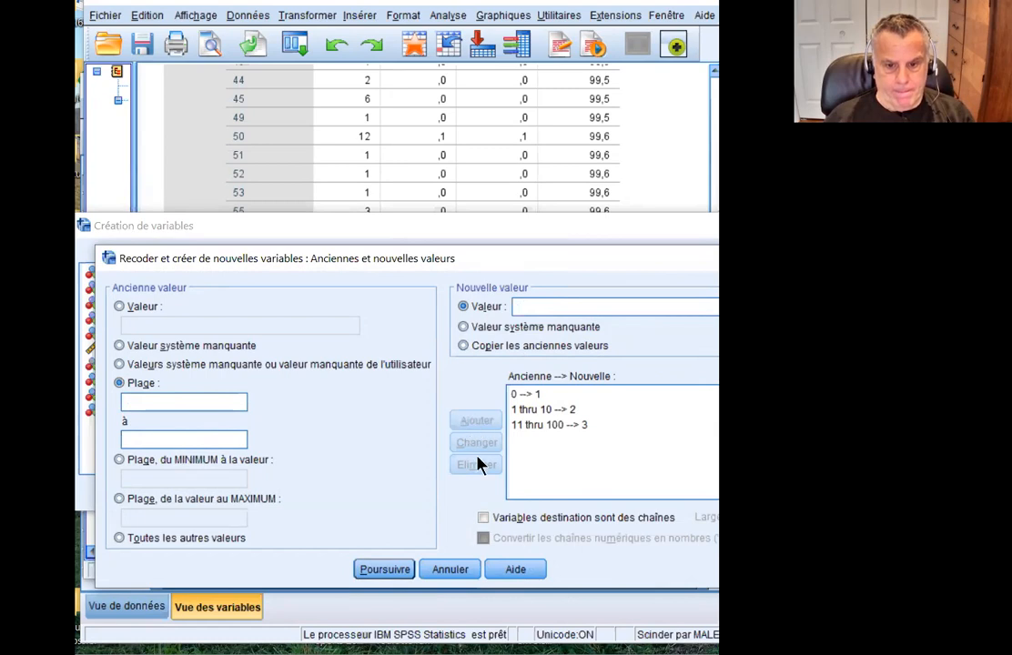
click(378, 571)
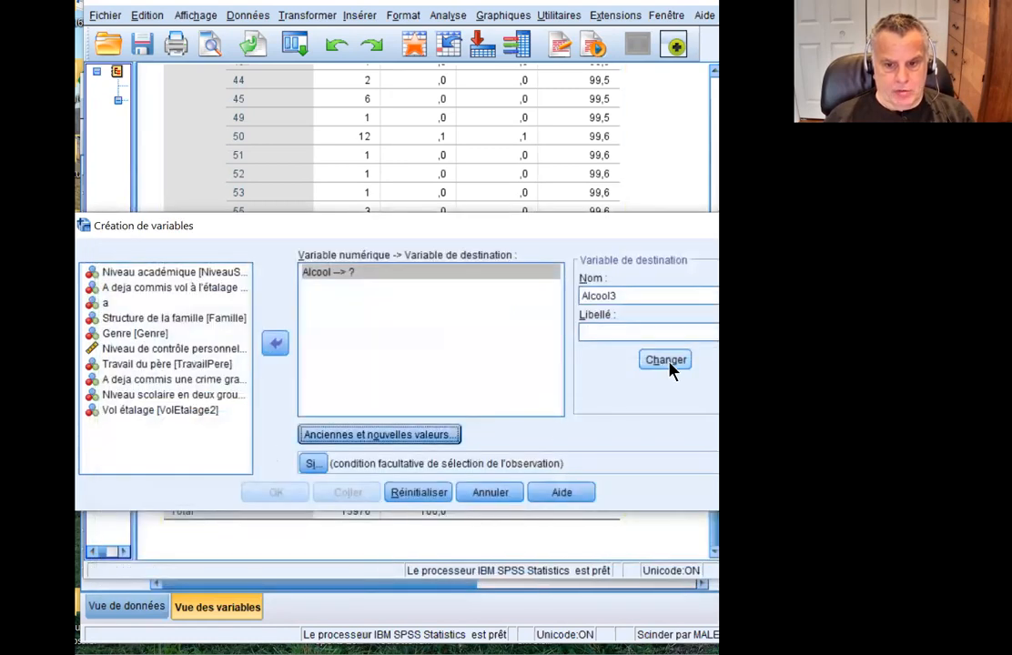
click(670, 362)
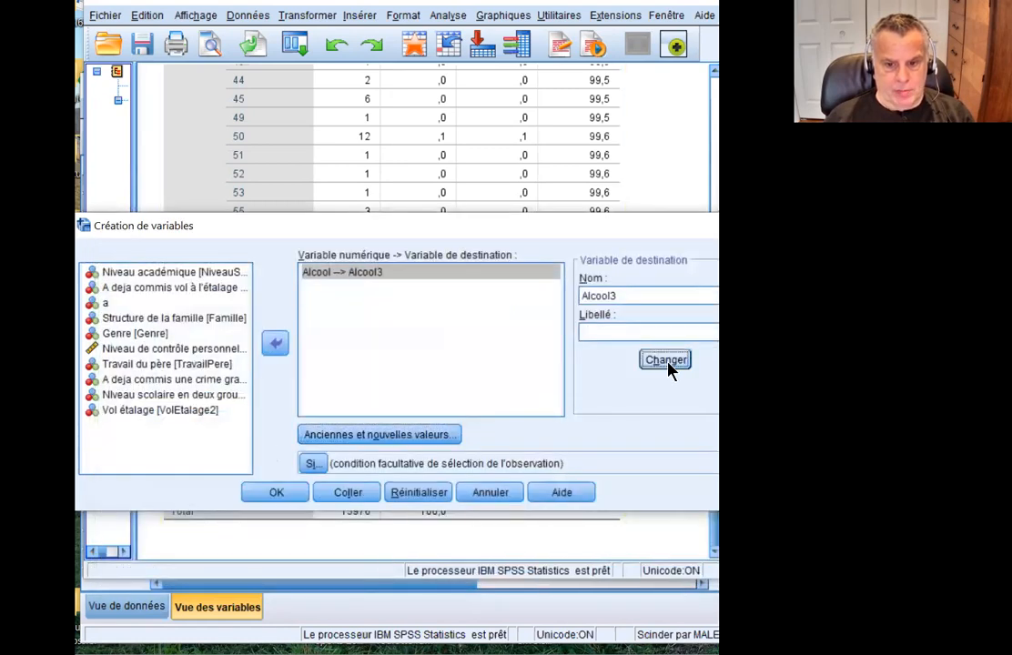
Run the Alcool3 recode and generate frequency tables for Alcool and Alcool3 to compare their distributions.
click(276, 493)
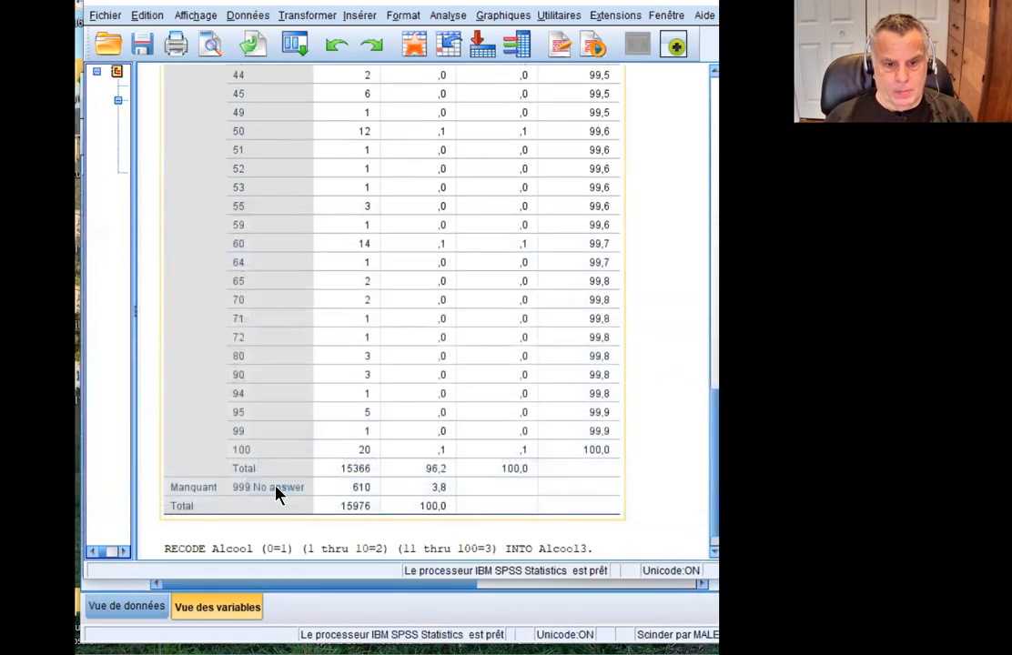
click(405, 23)
mouse_move(455, 16)
mouse_move(637, 58)
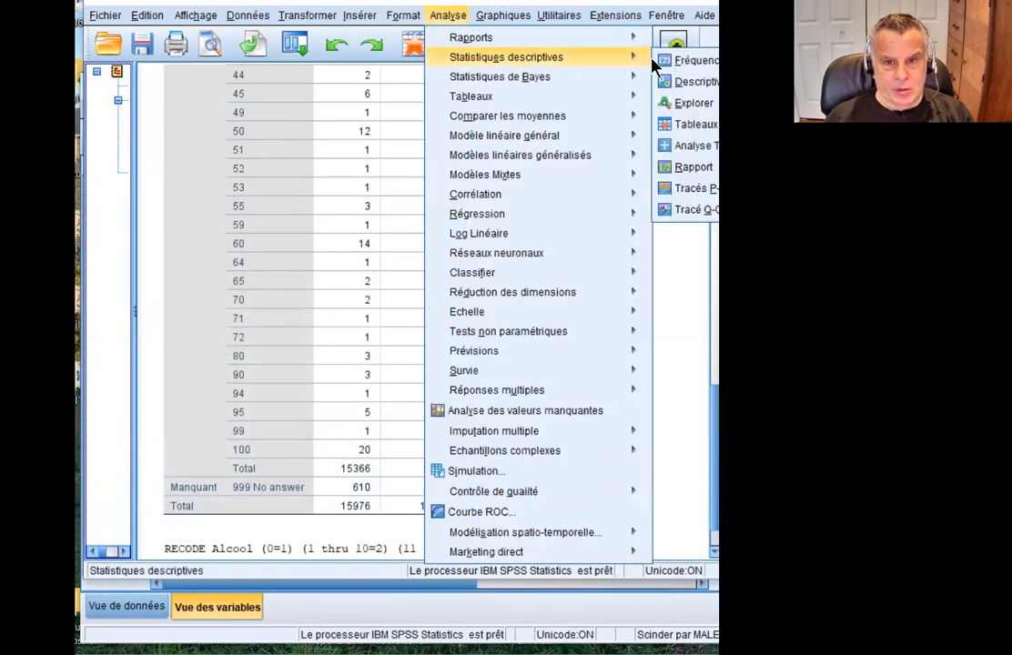
click(690, 60)
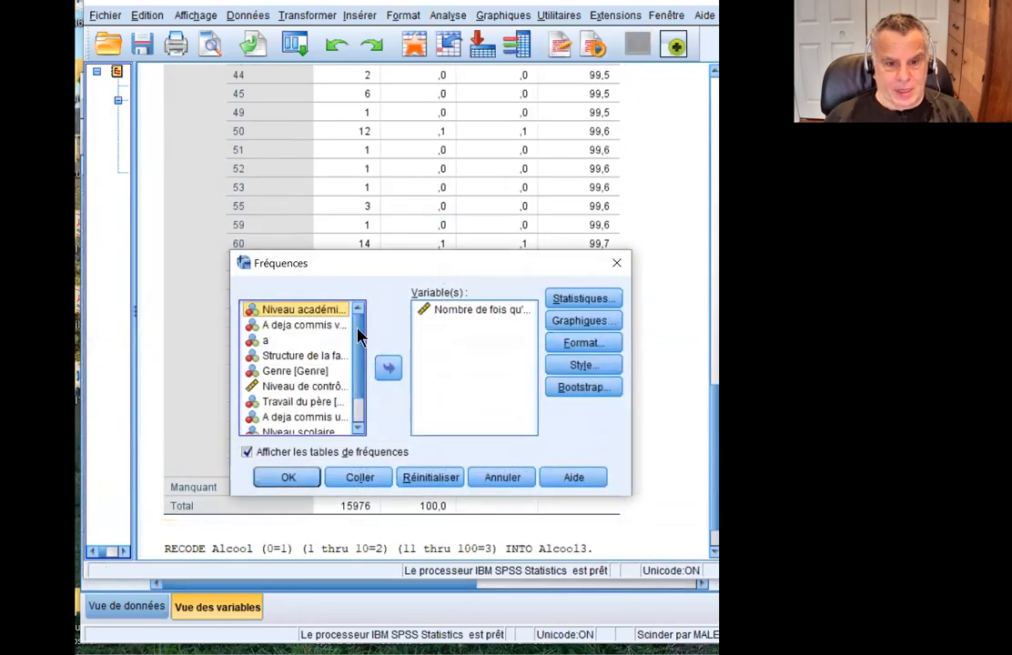
scroll(360, 337, down, 1)
click(279, 428)
click(388, 368)
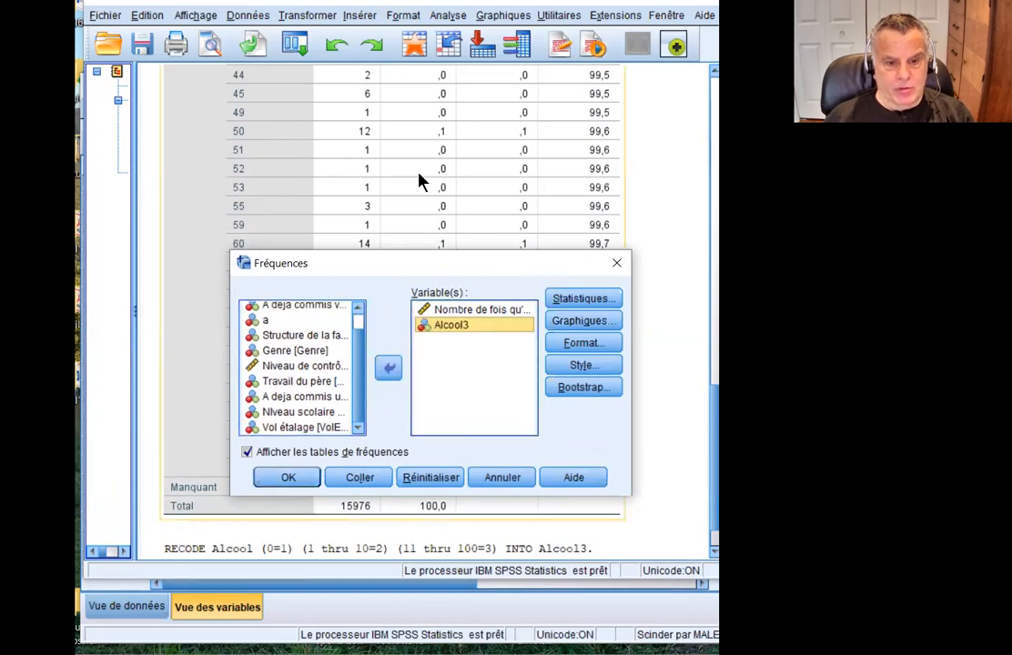
click(289, 477)
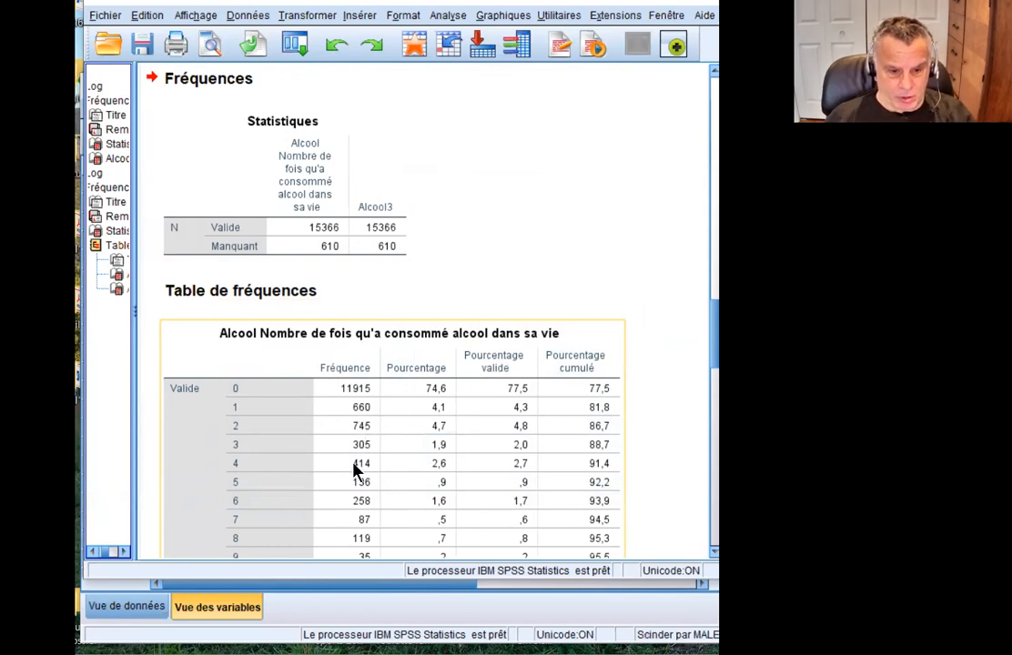
scroll(377, 486, down, 5)
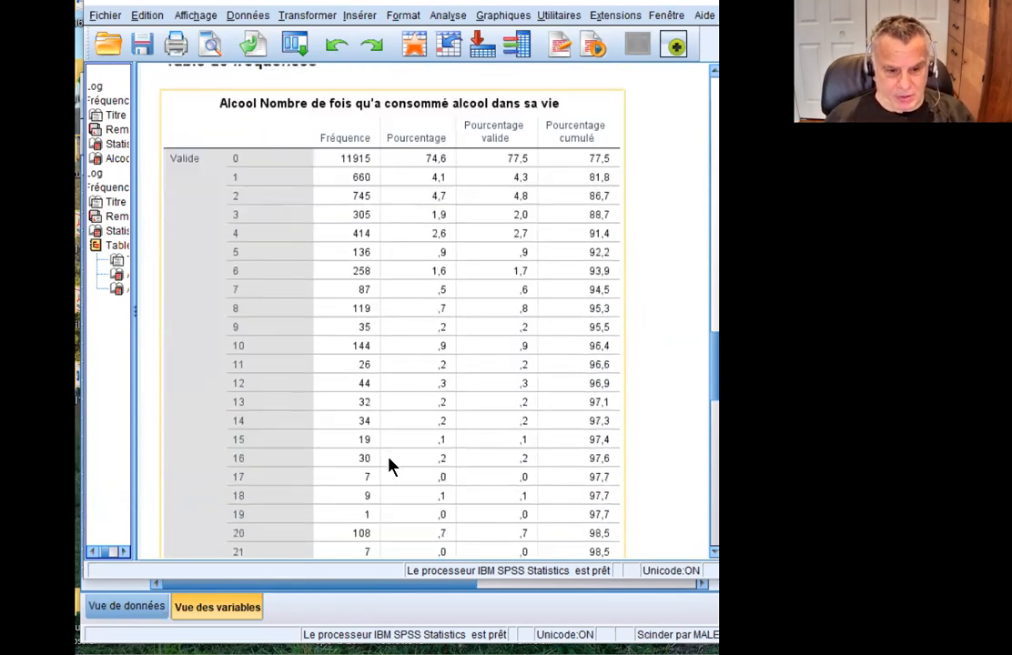
scroll(391, 465, down, 10)
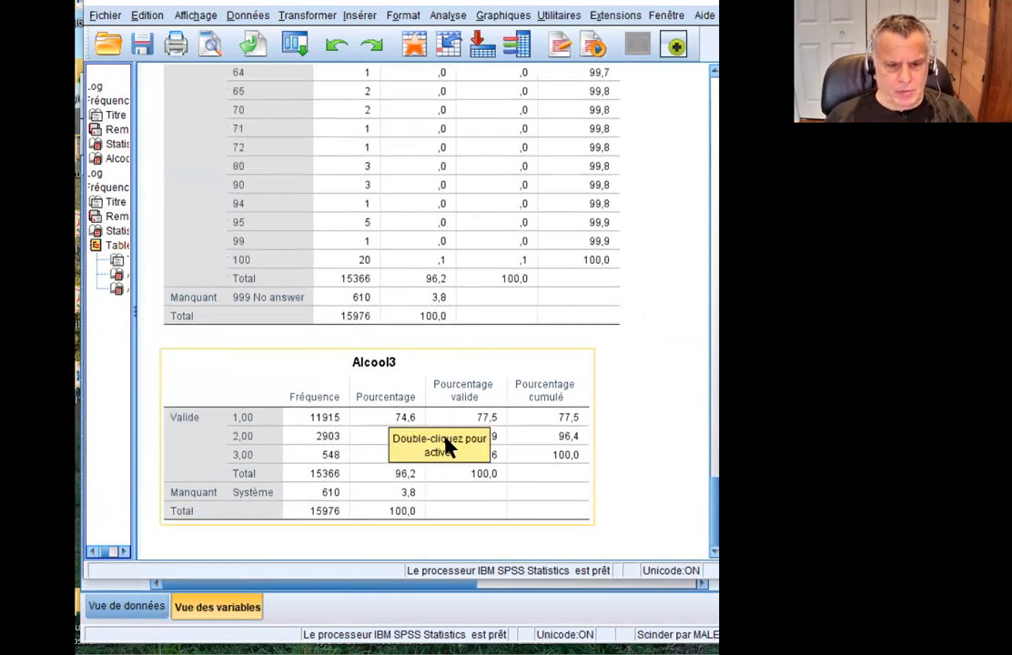
scroll(460, 361, up, 15)
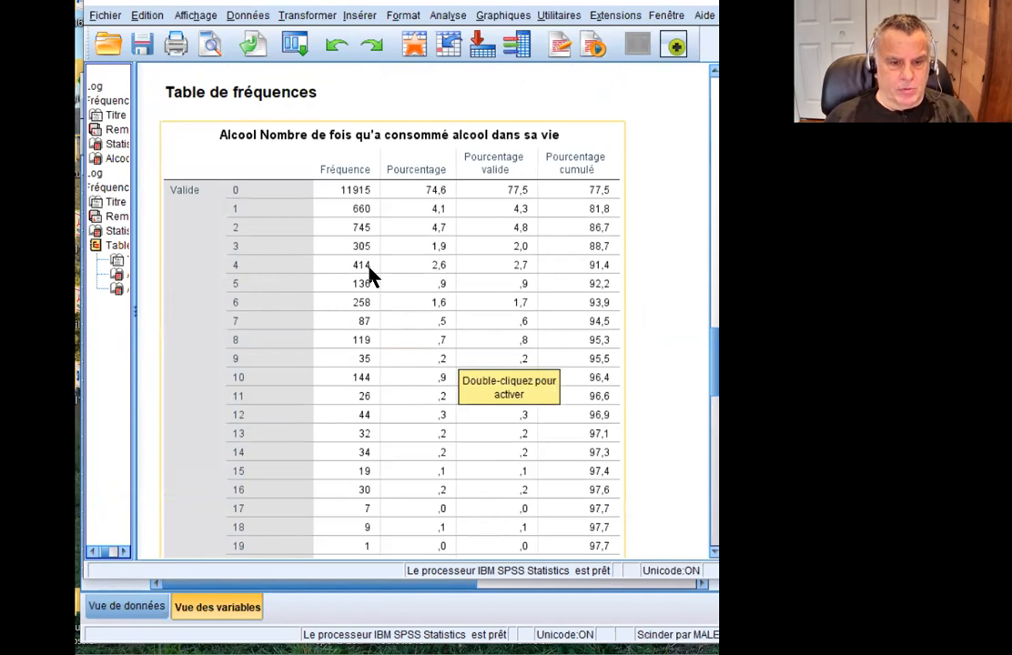
scroll(364, 355, down, 15)
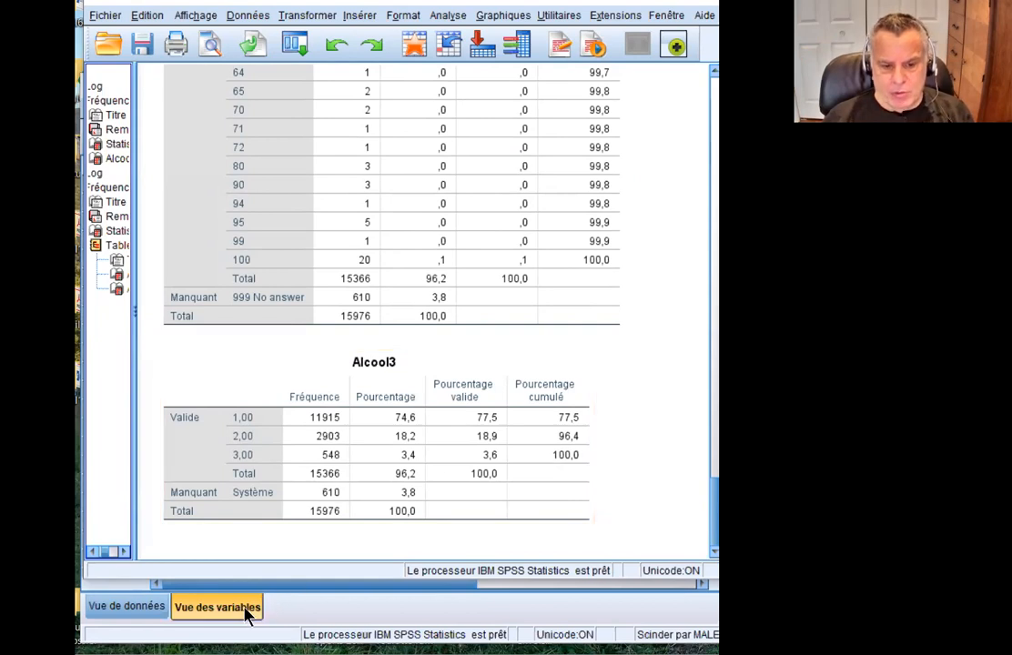
Enter "Alcol en 3" as the variable label of Alcool3 in the variable view.
click(193, 608)
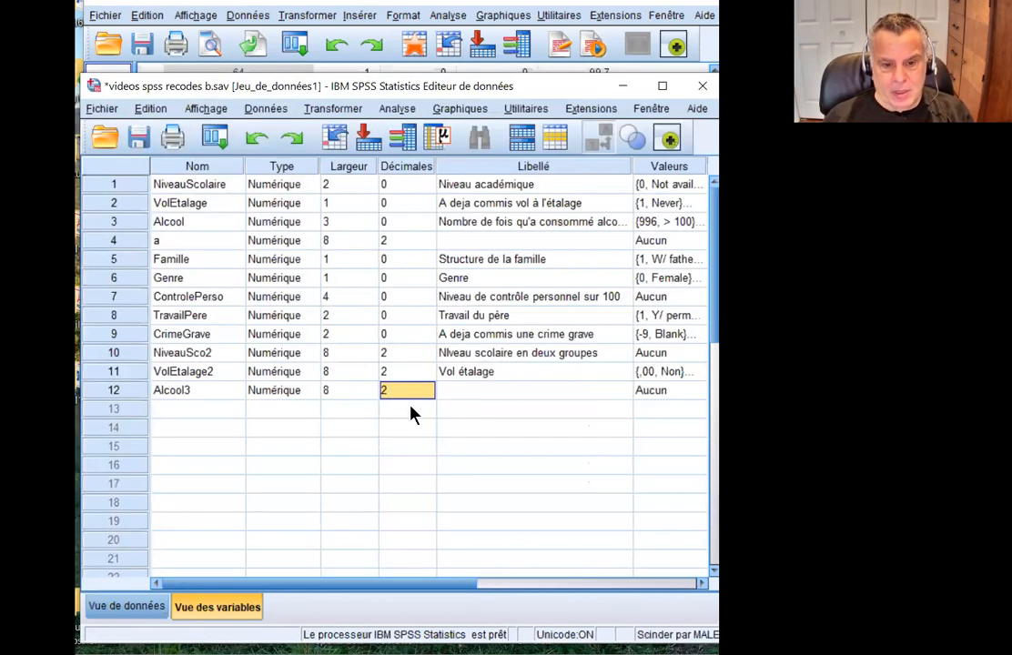
click(500, 390)
click(498, 388)
text(Alcol )
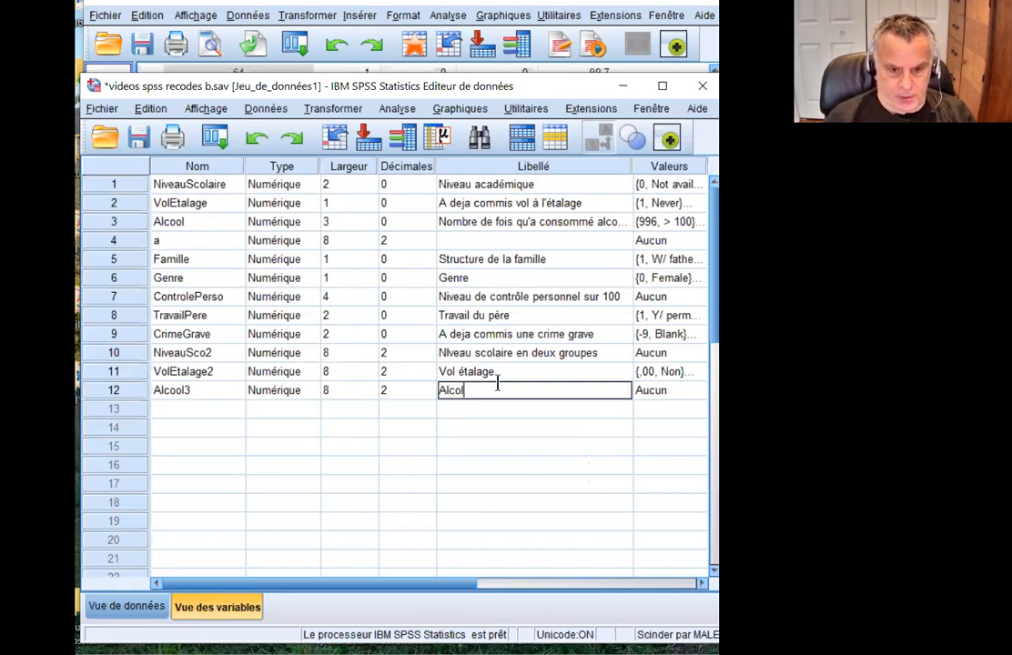
text(en 3)
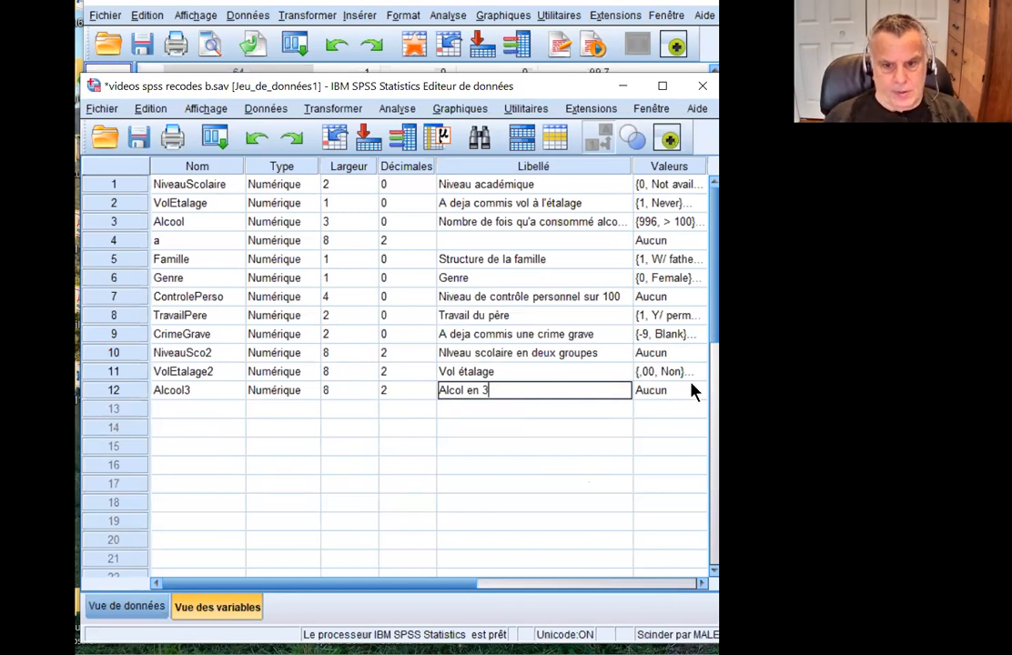
Open the value labels of Alcool3 and add the label "0 -Jamais bu" for value 1.
click(635, 394)
click(661, 390)
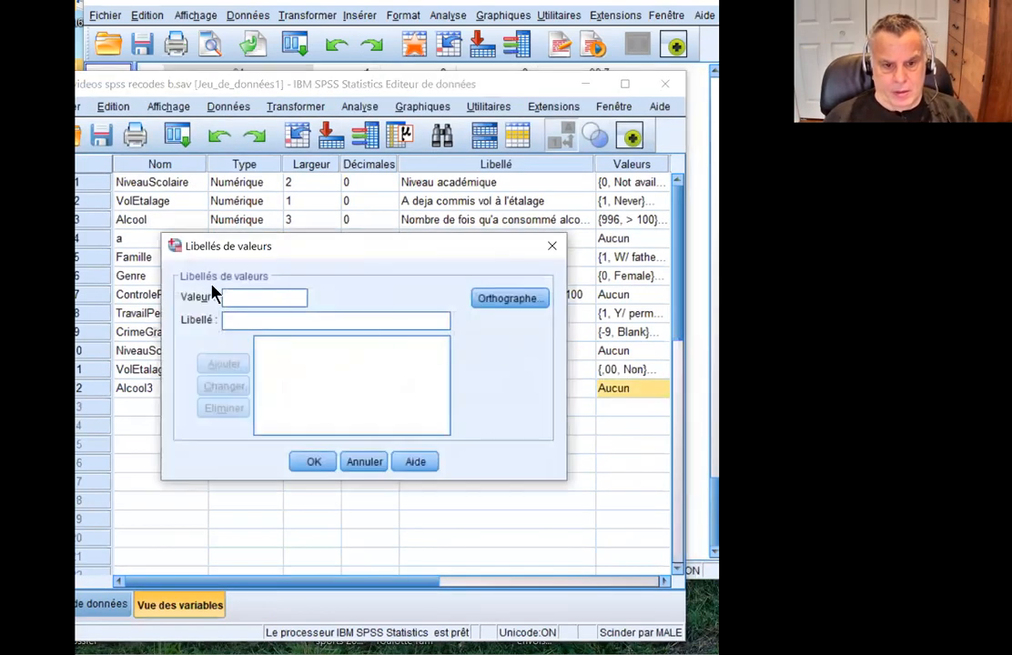
text(1)
click(270, 320)
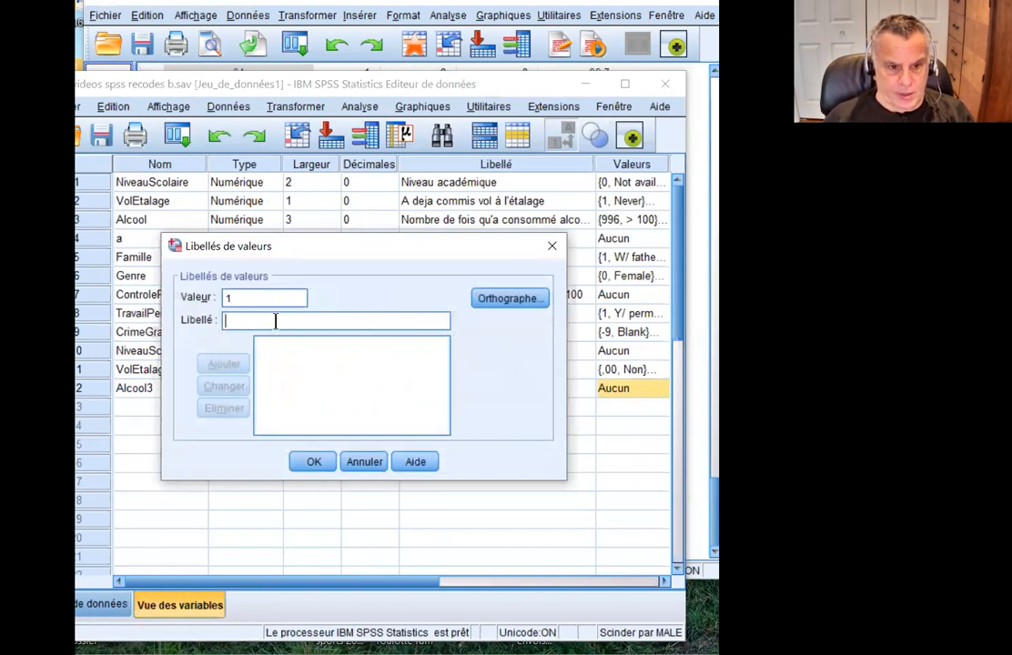
text(0 -Ja)
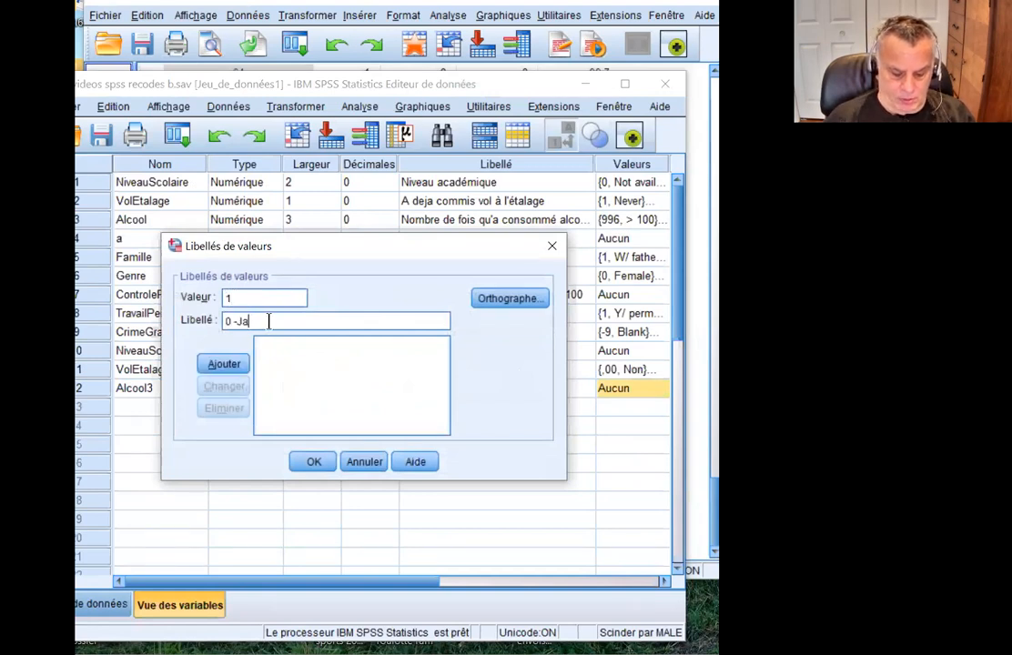
text(mais bu)
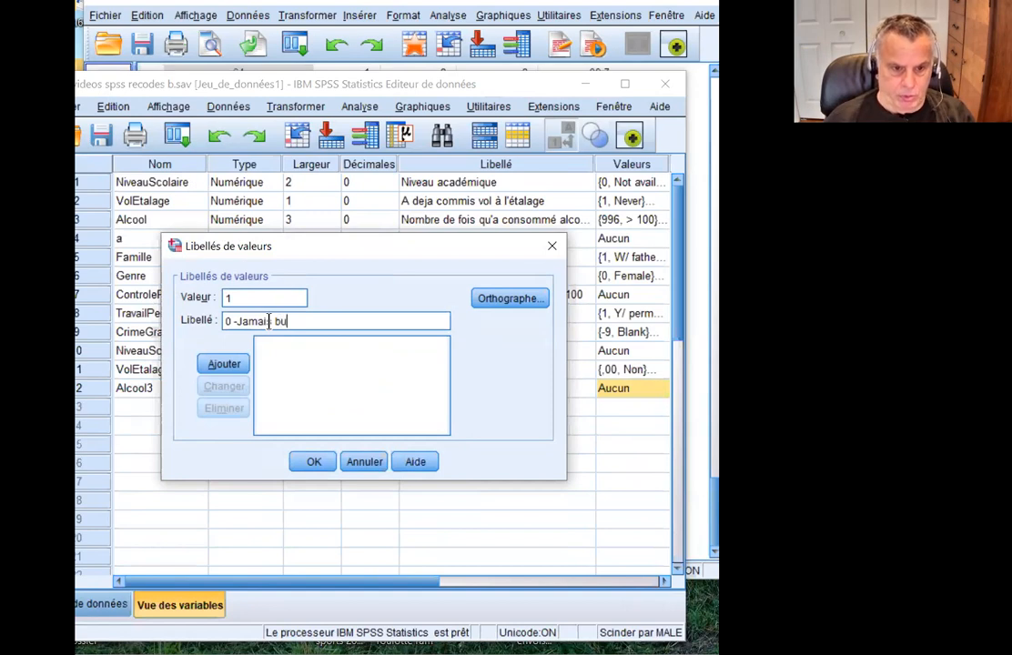
click(239, 372)
Add the label "de a 10 fois" for value 2.
text(2)
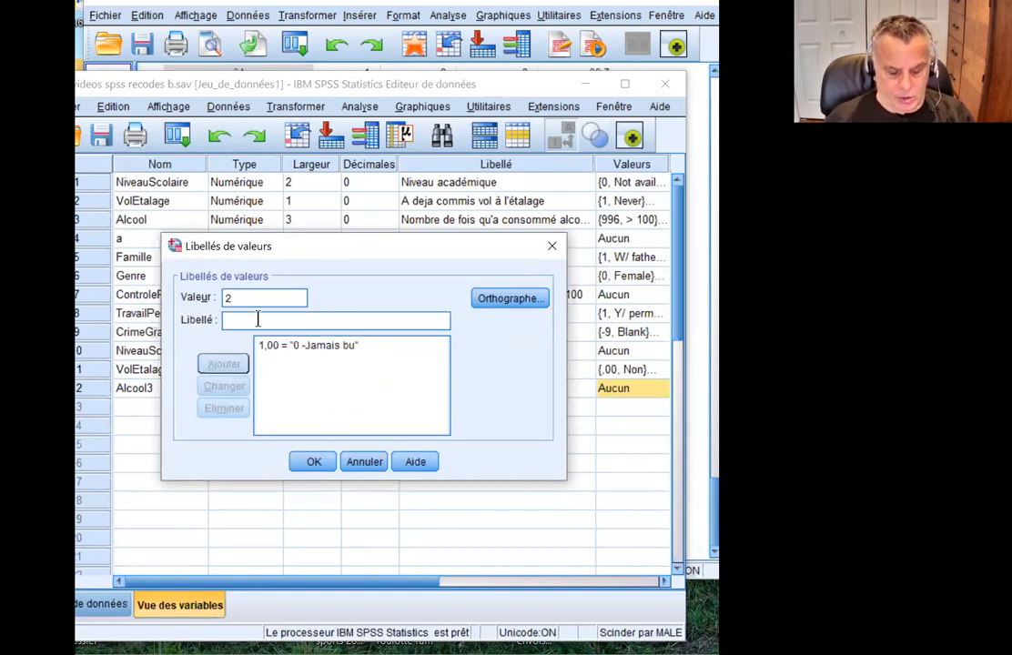
click(258, 320)
text(de a 10)
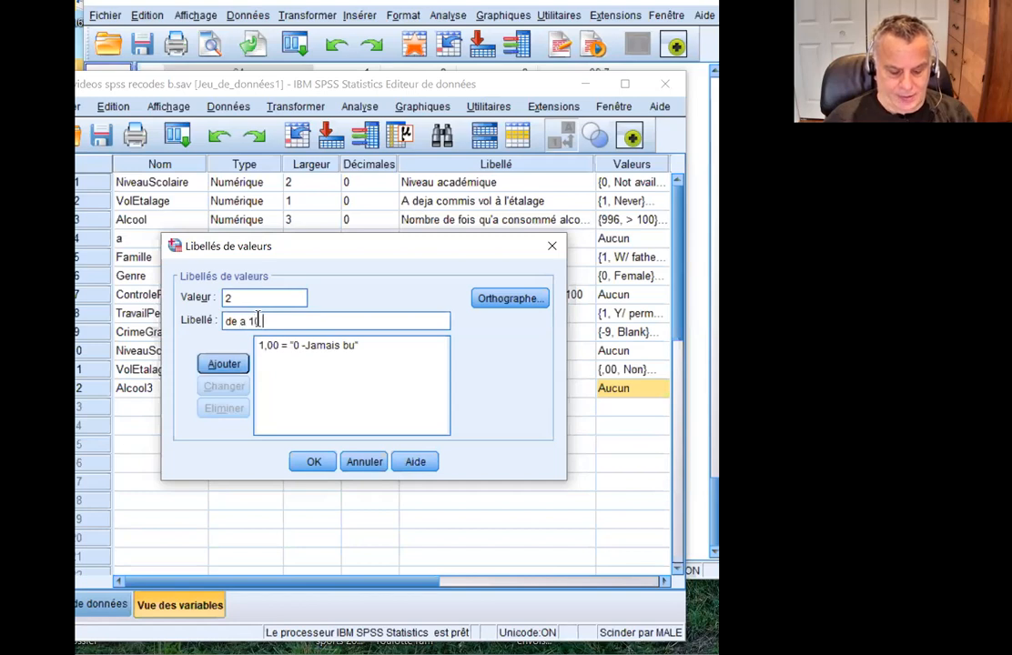
text( fois)
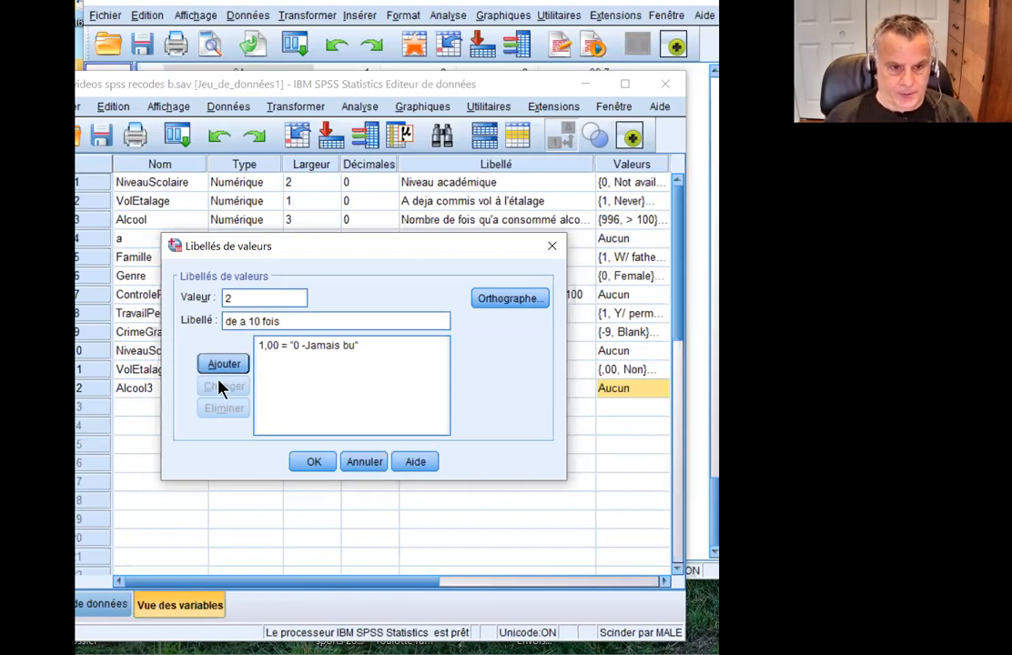
click(225, 365)
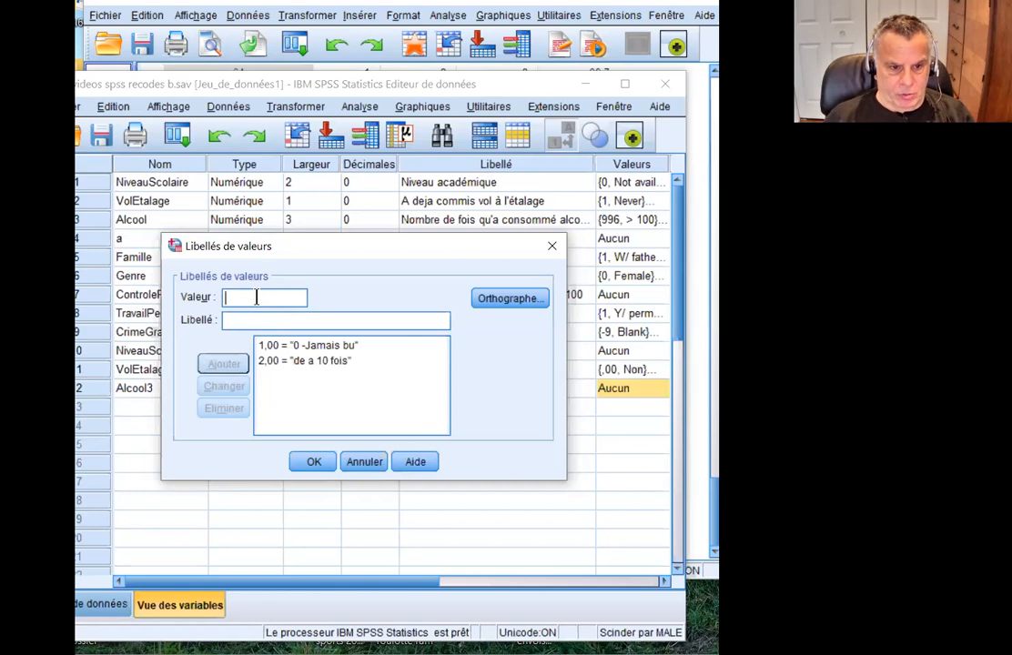
Add the label "11 fois ety plus" for value 3 and accept the value labels of Alcool3.
click(255, 304)
text(3)
click(259, 320)
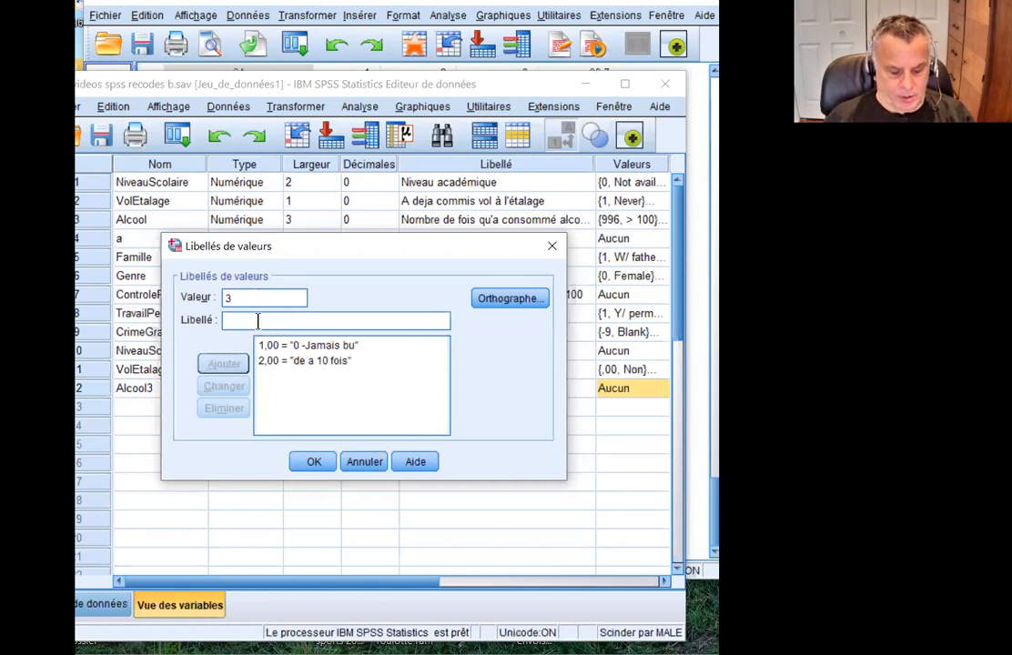
text(11 fois ety plus)
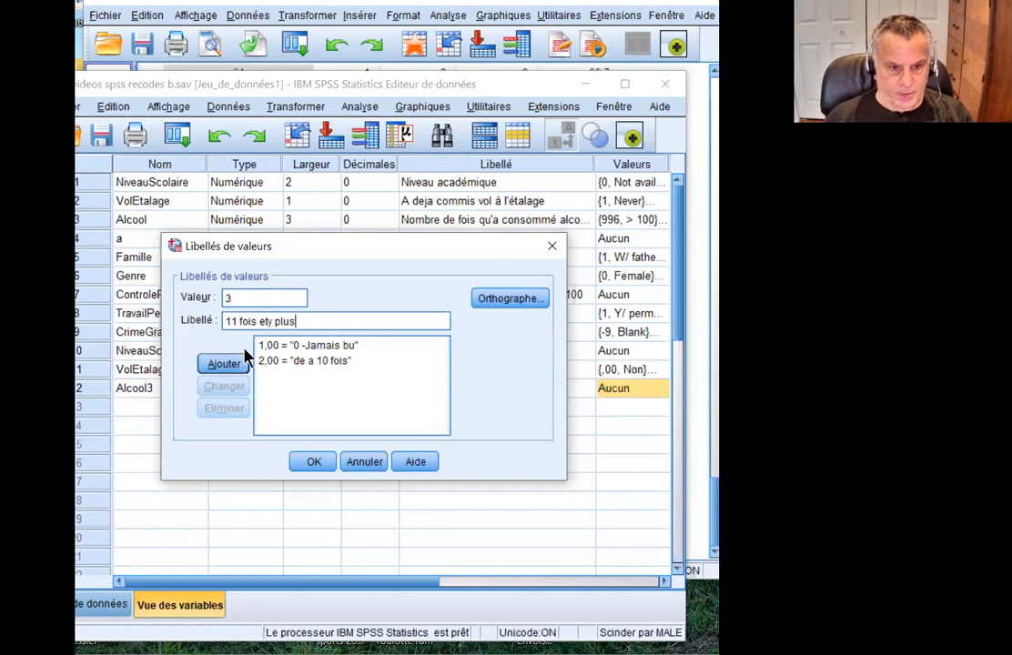
click(233, 363)
click(313, 466)
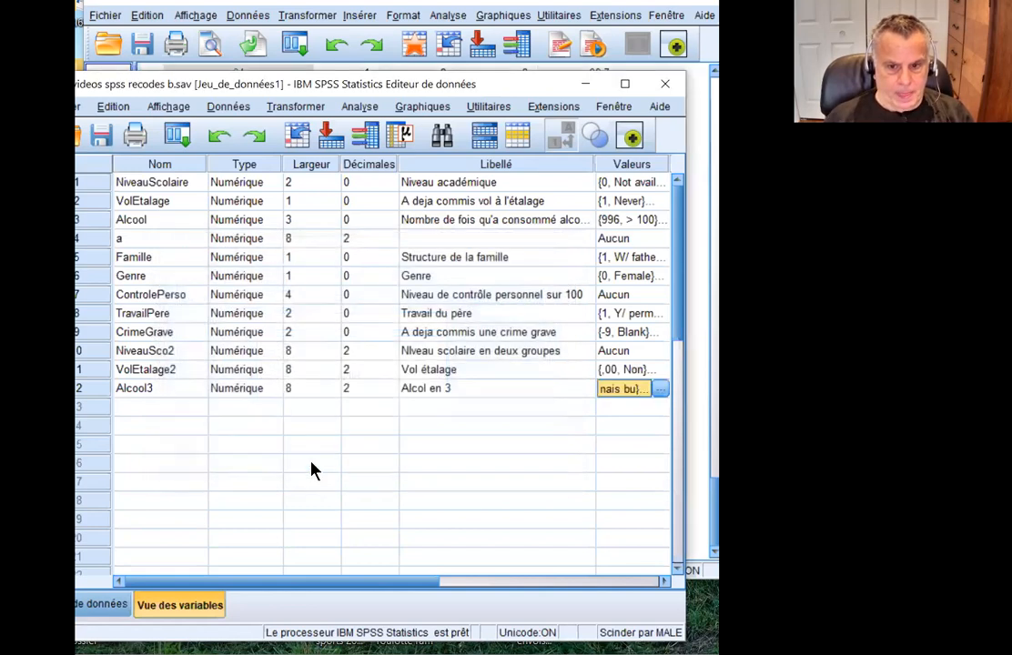
click(333, 408)
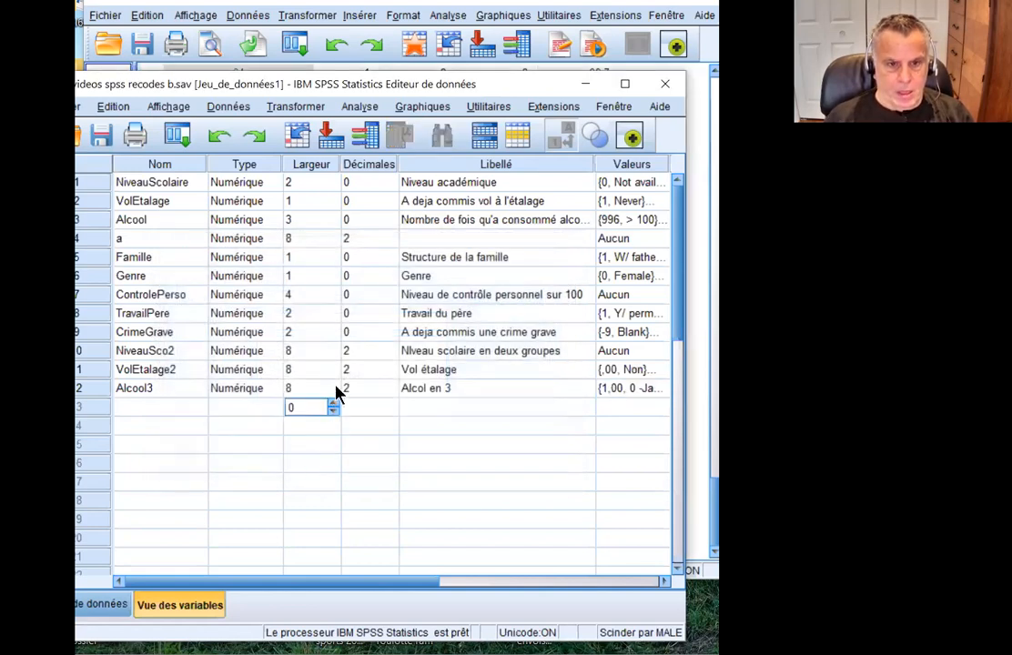
click(626, 391)
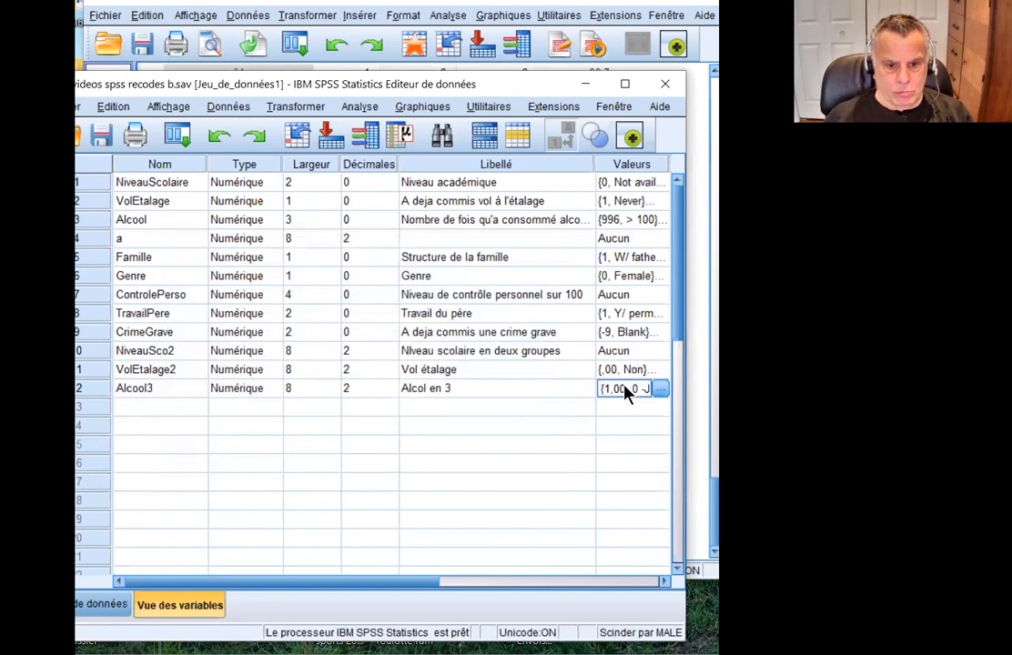
Rerun the frequency tables for Alcool and Alcool3 with the new labels.
click(369, 107)
mouse_move(422, 107)
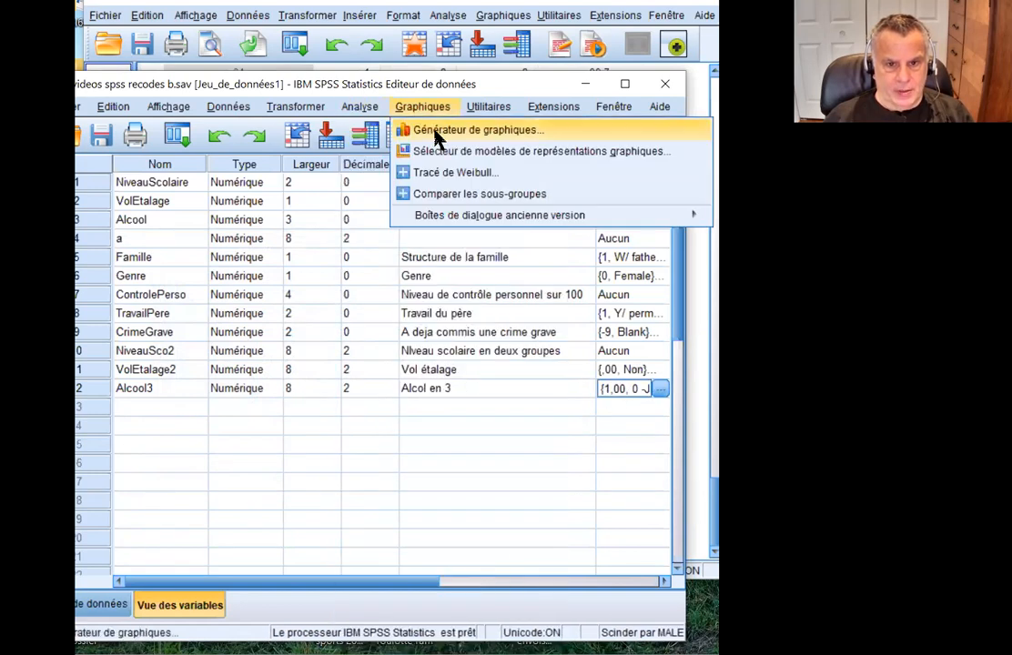
mouse_move(360, 106)
mouse_move(384, 150)
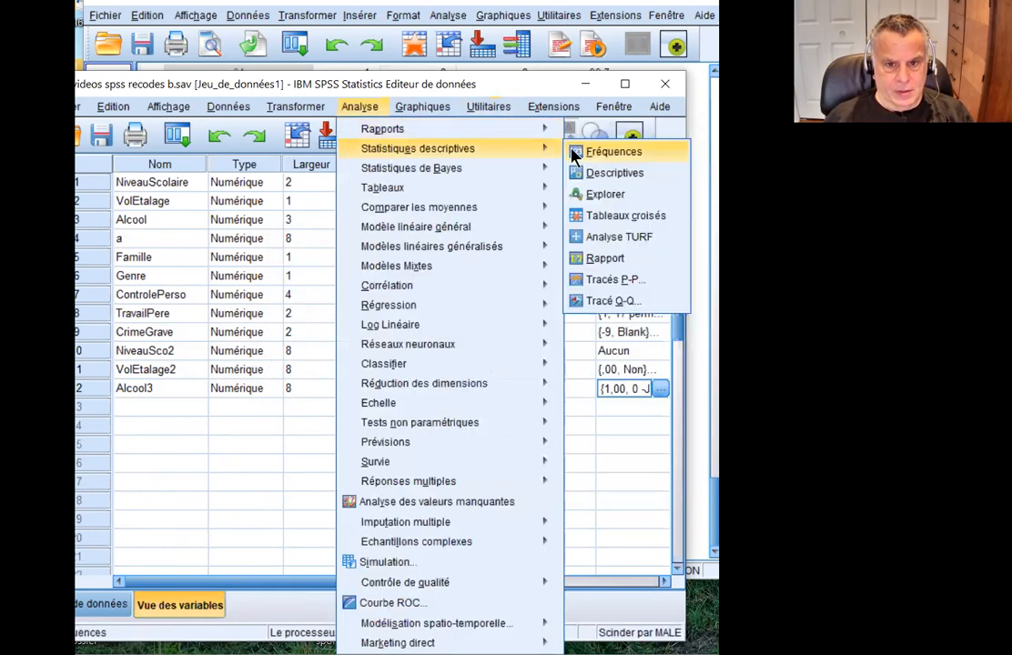
click(611, 152)
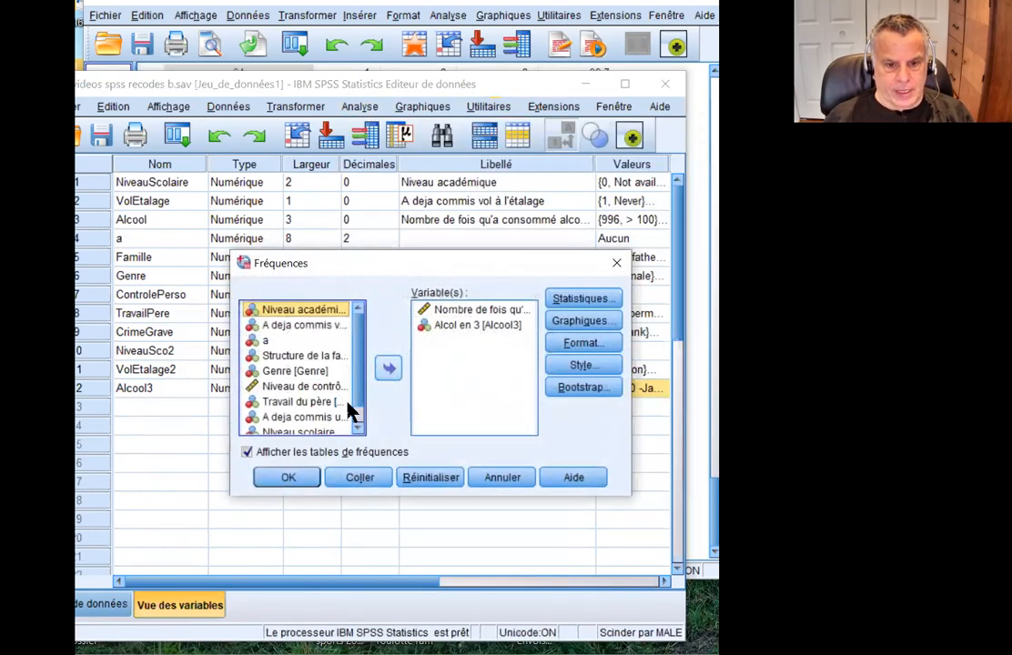
click(303, 481)
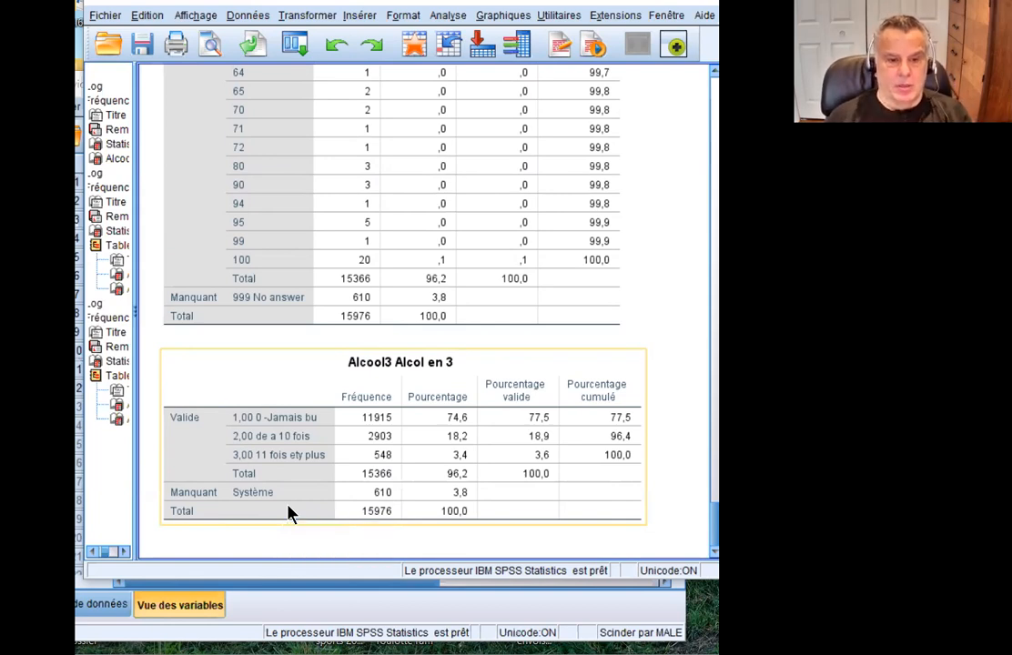
click(300, 562)
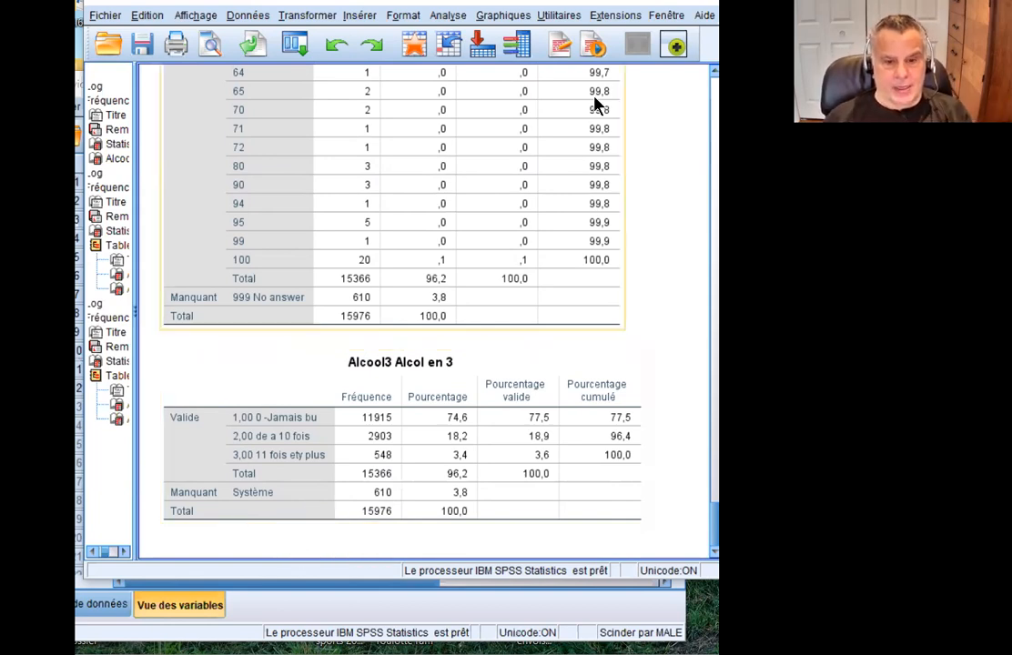
Start another recode of Alcool into a different variable, enter Alcool2 as the destination name, and open the old and new values definition.
click(246, 20)
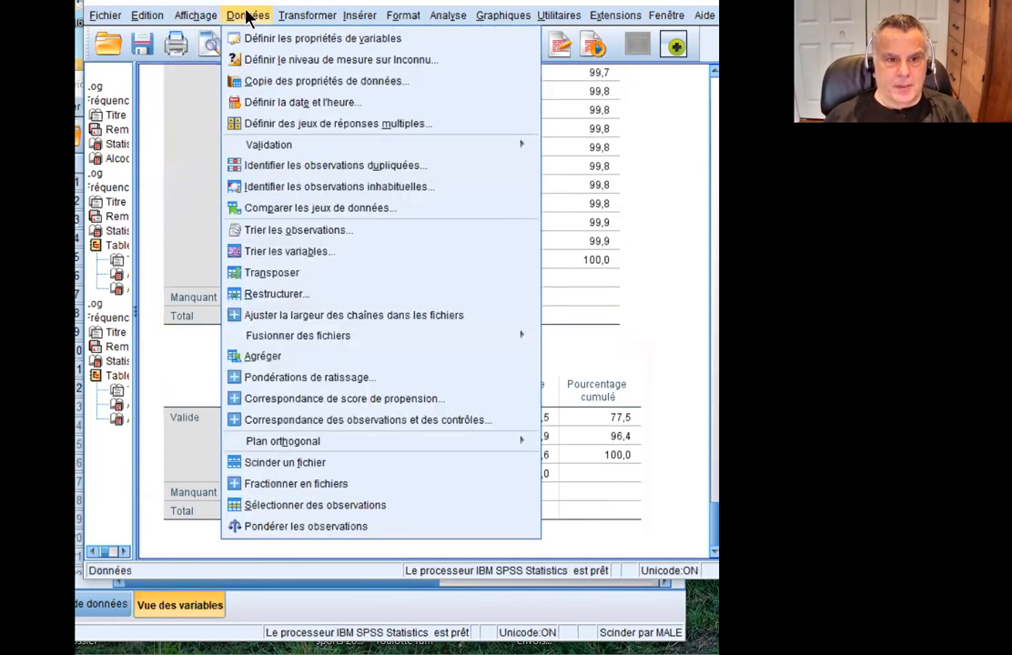
mouse_move(306, 16)
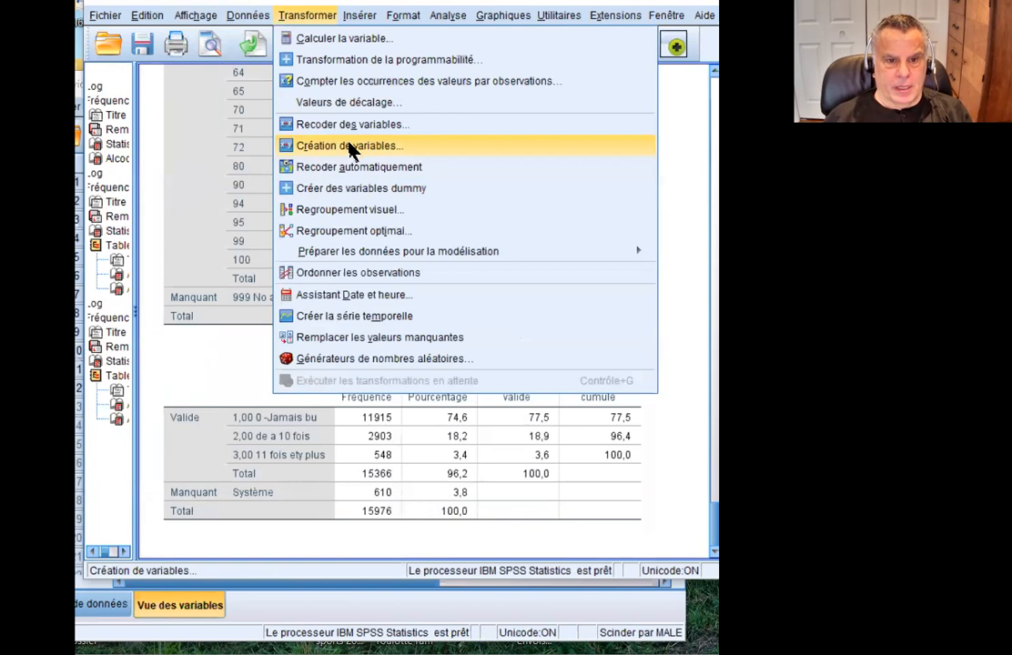
click(349, 148)
click(339, 273)
double_click(628, 294)
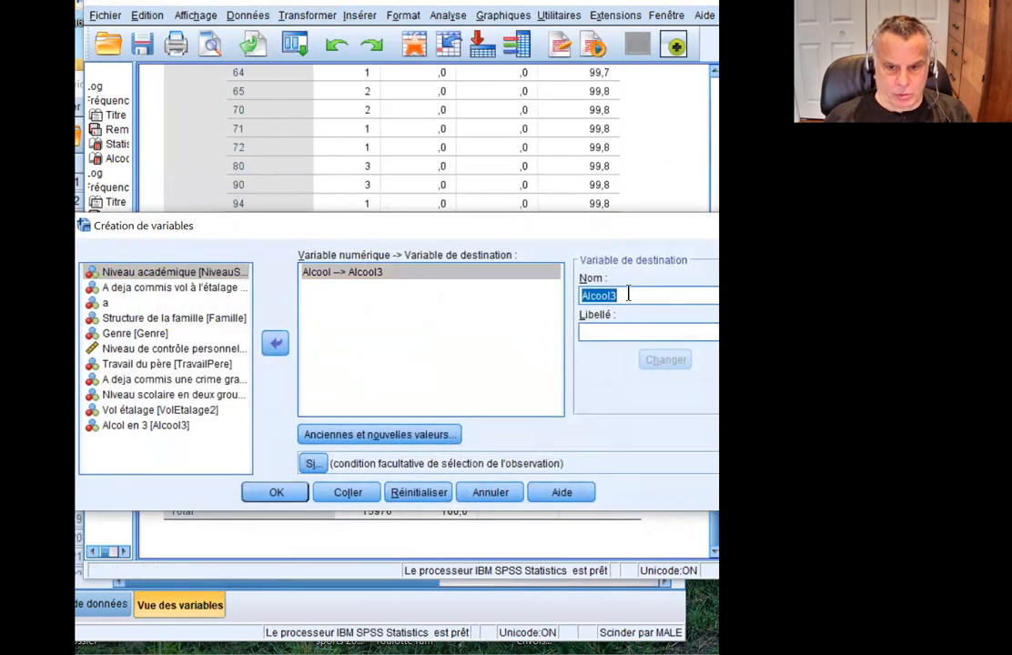
click(628, 293)
key(BackSpace)
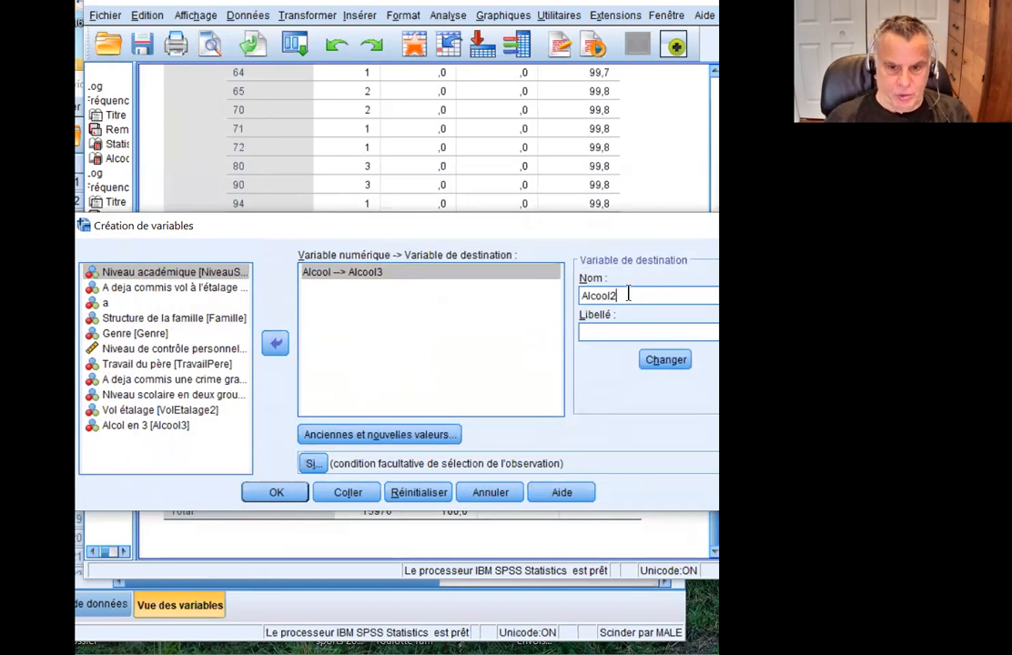
click(406, 437)
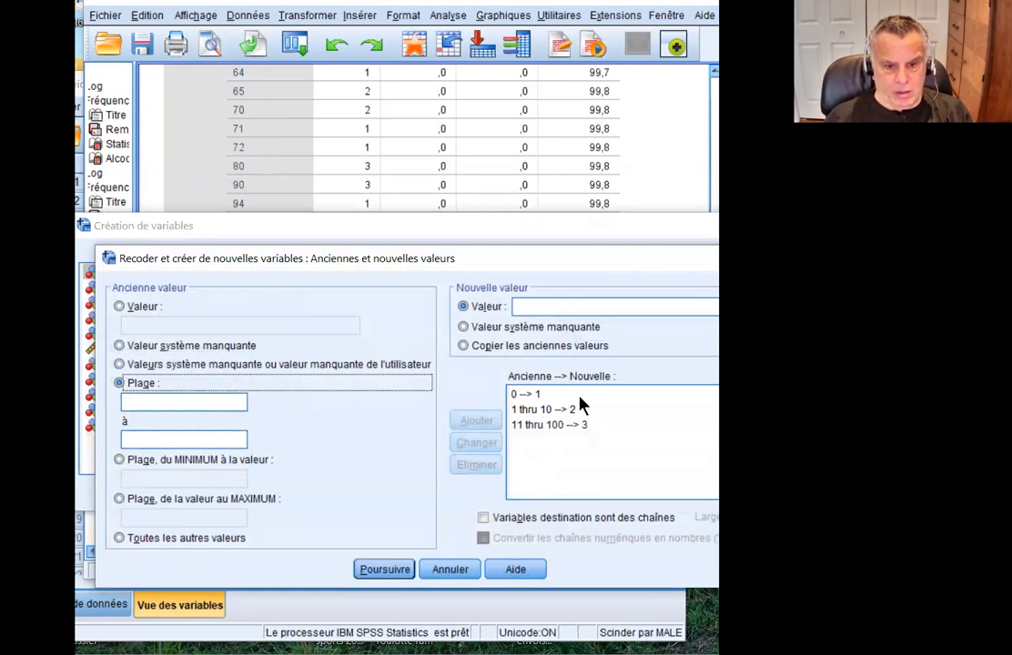
Change the recode rule for old value 0 to new value 0 and remove the 11 thru 100 rule.
click(515, 394)
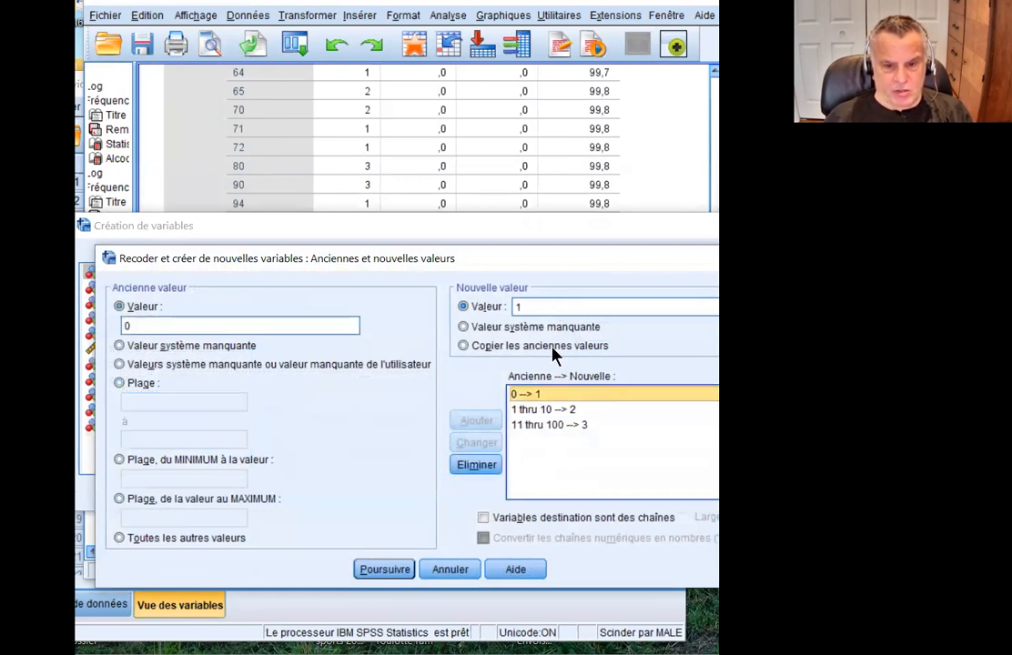
double_click(515, 307)
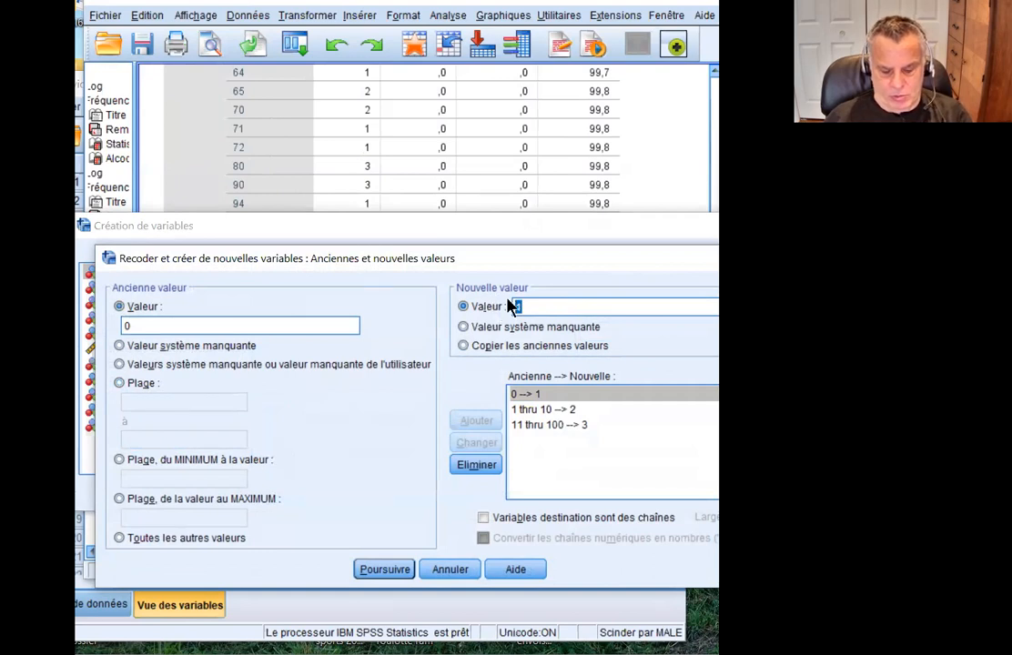
text(0)
click(474, 444)
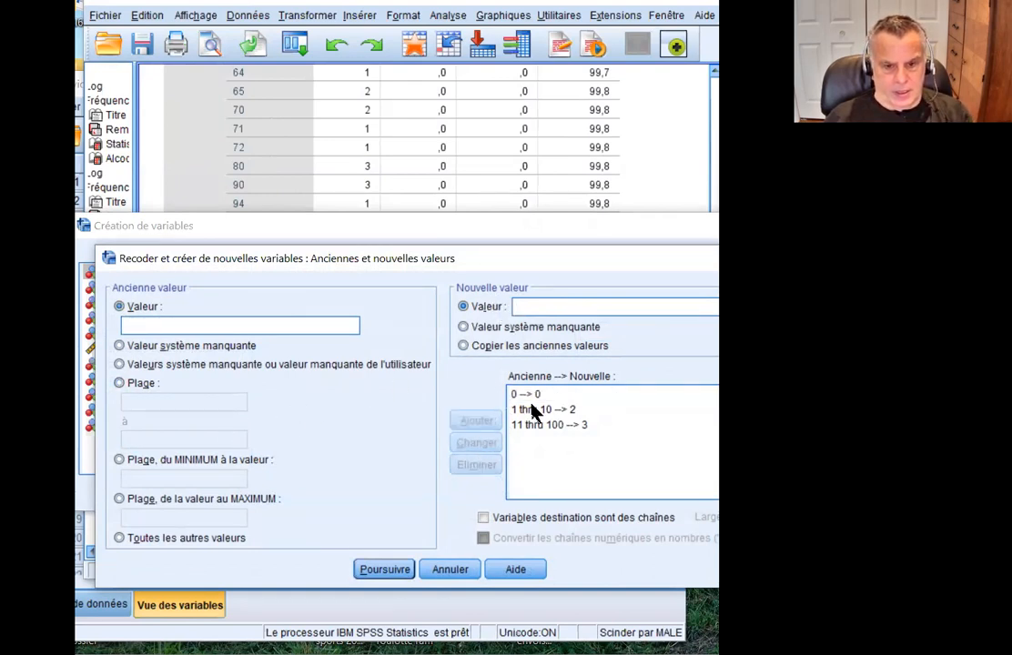
click(546, 425)
click(473, 465)
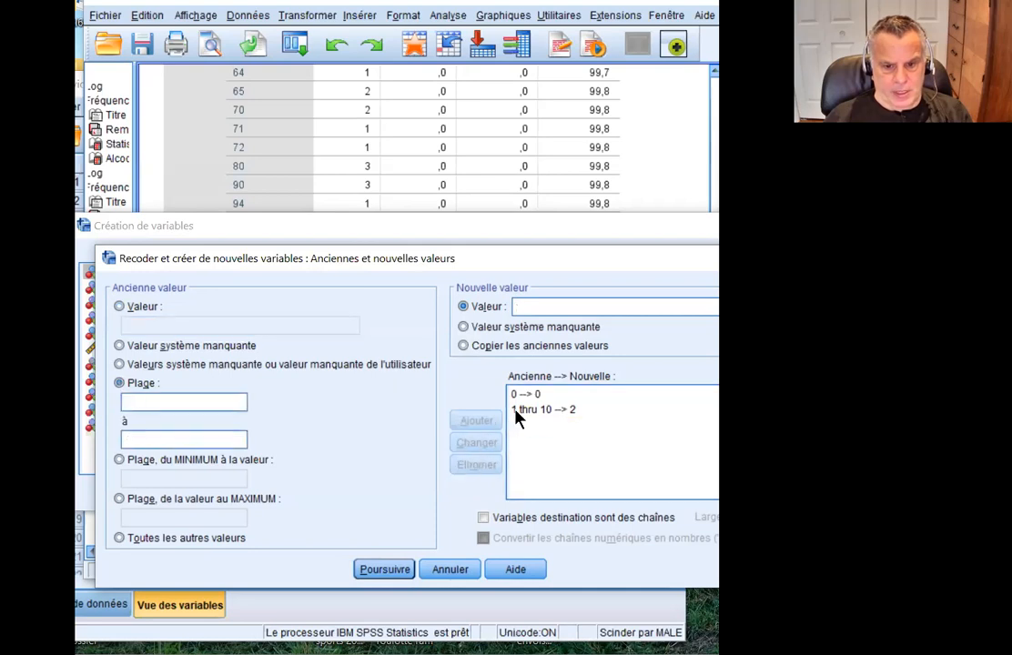
Change the 1 thru 10 rule to recode 1 thru 100 into 1, and run the recode of Alcool.
click(516, 411)
double_click(145, 437)
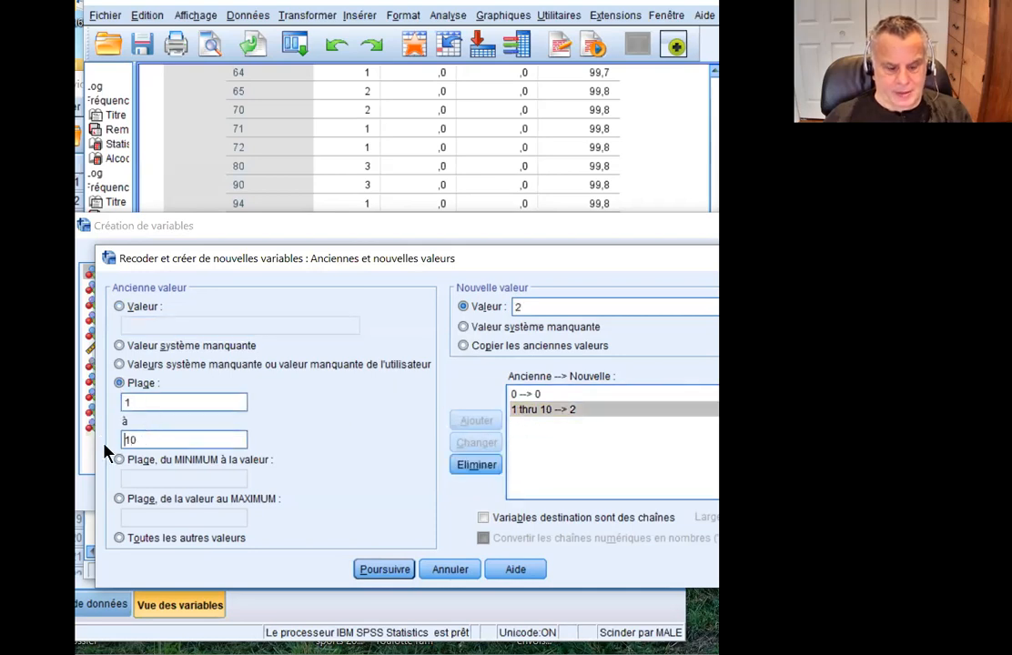
text(100)
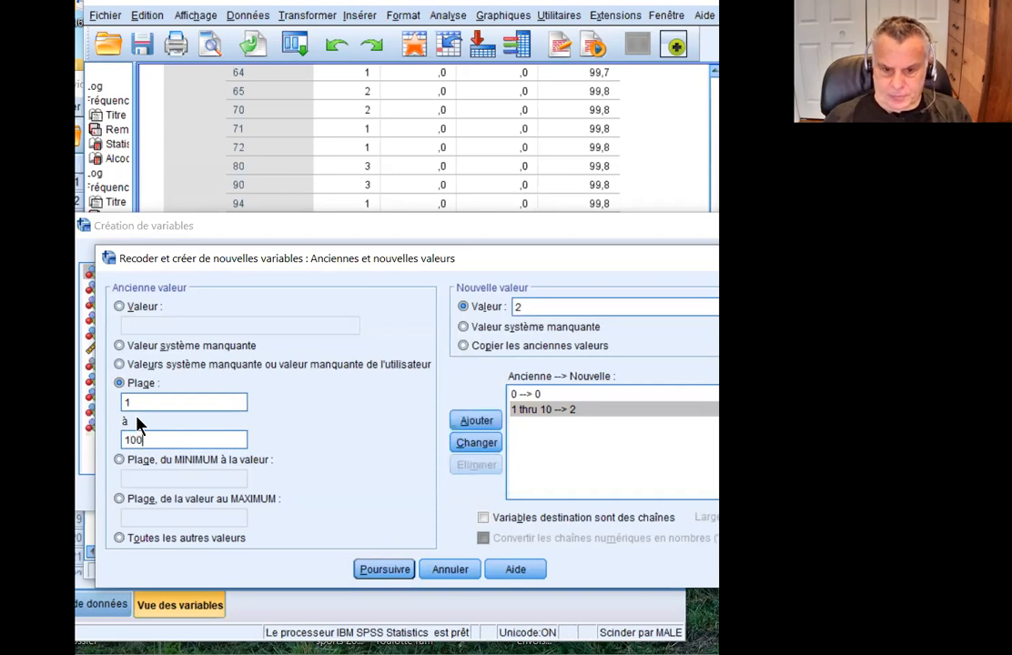
double_click(517, 307)
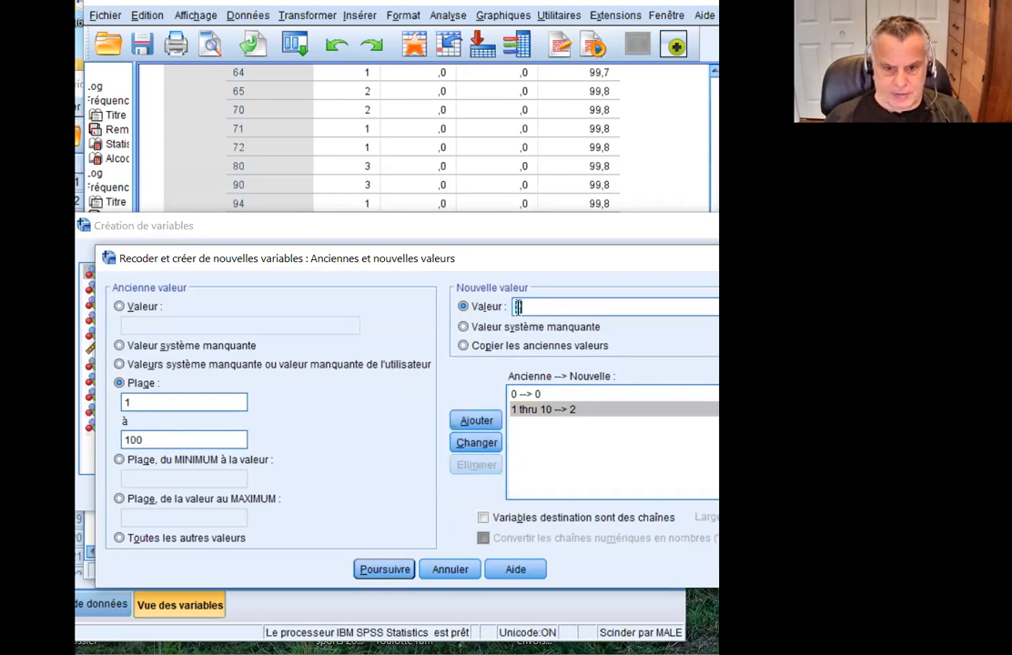
text(1)
click(476, 443)
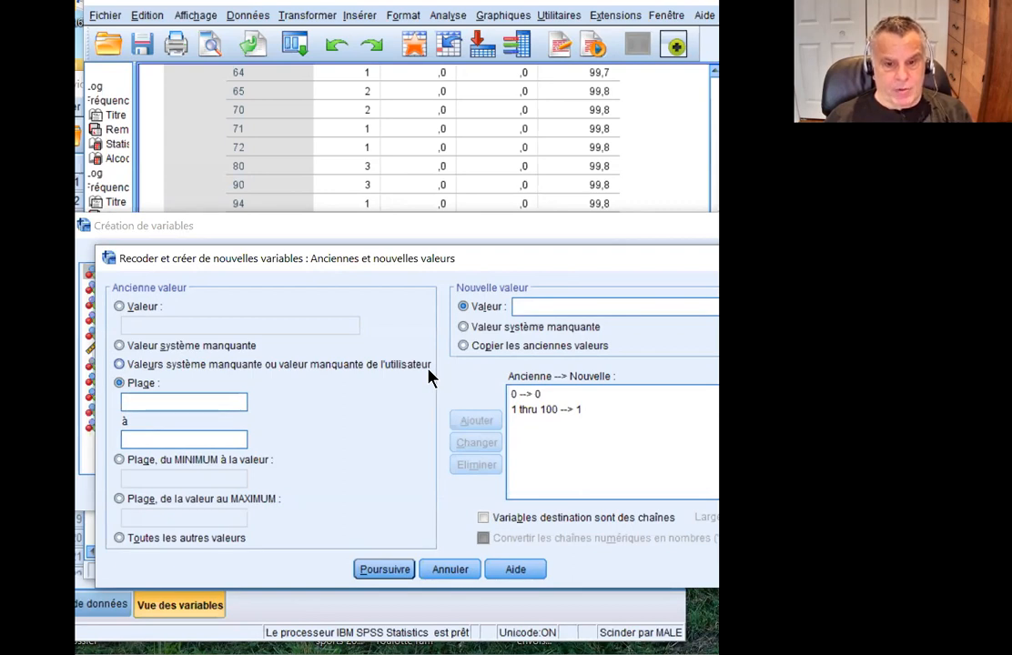
click(401, 570)
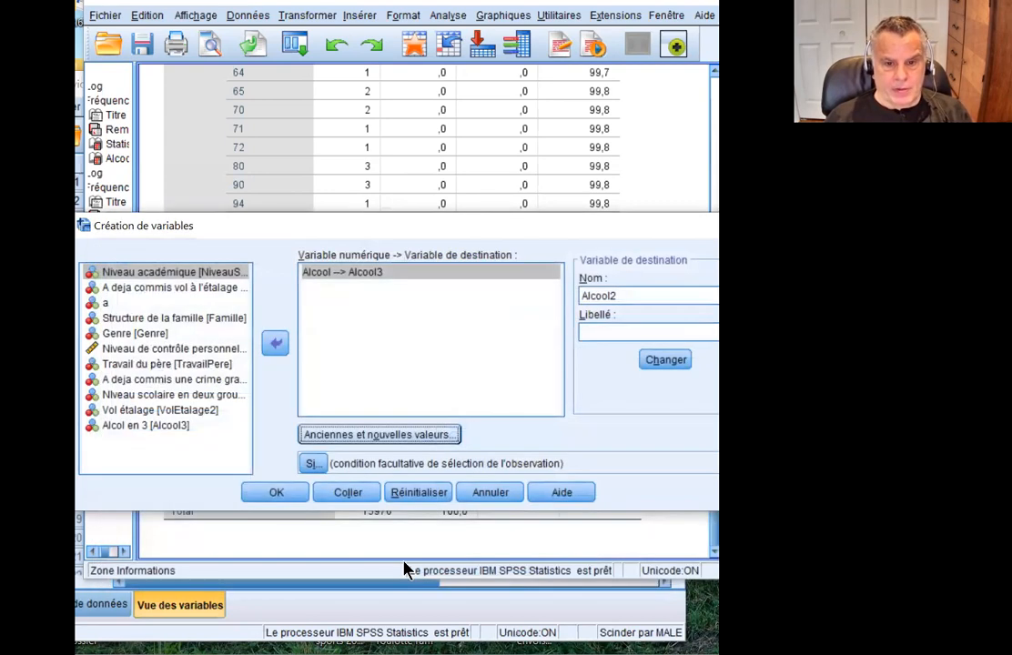
click(276, 494)
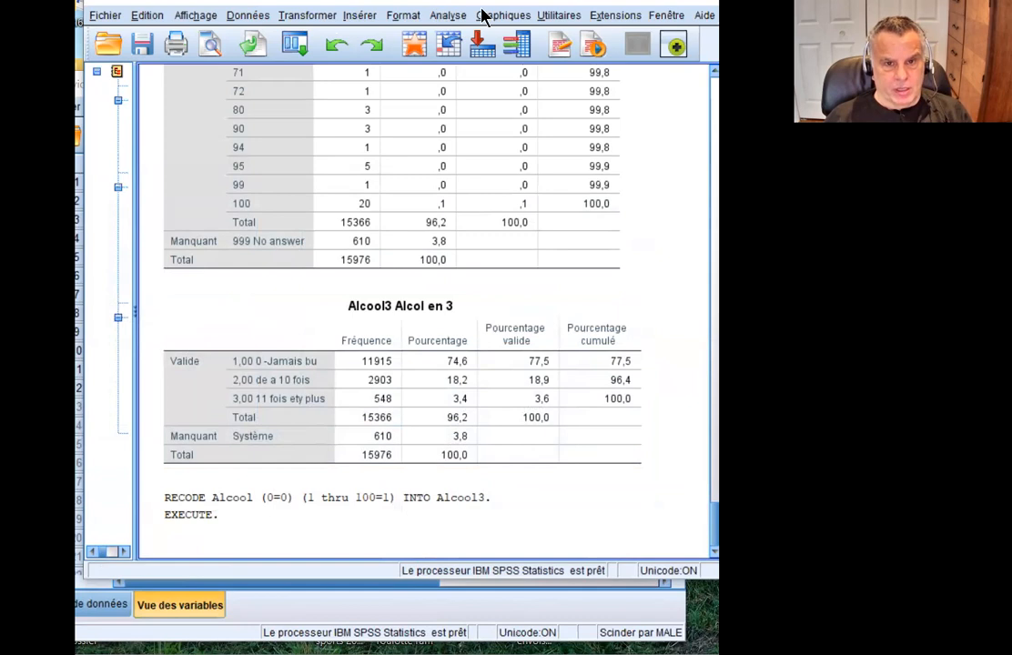
Look for Alcool2 among the variables available for frequency tables.
click(455, 24)
mouse_move(596, 51)
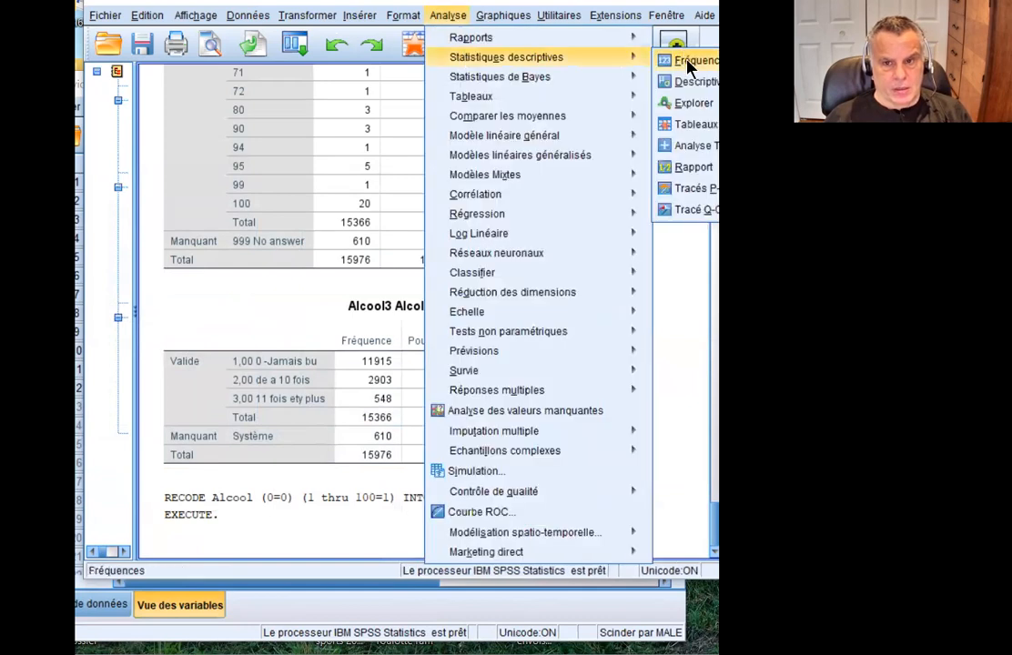
click(689, 60)
scroll(309, 382, down, 1)
click(320, 430)
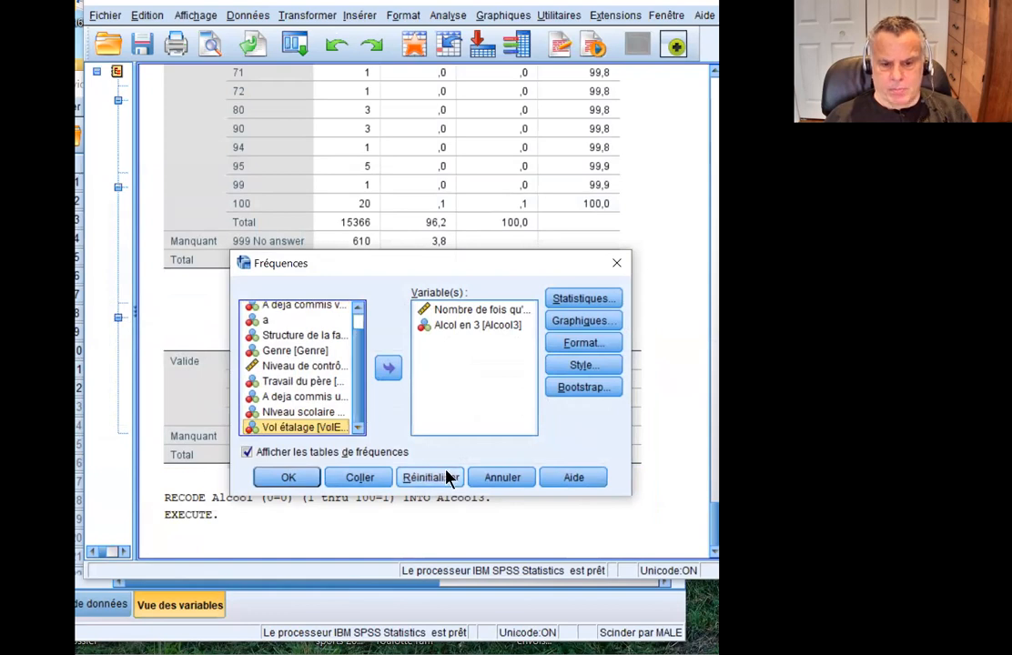
click(508, 478)
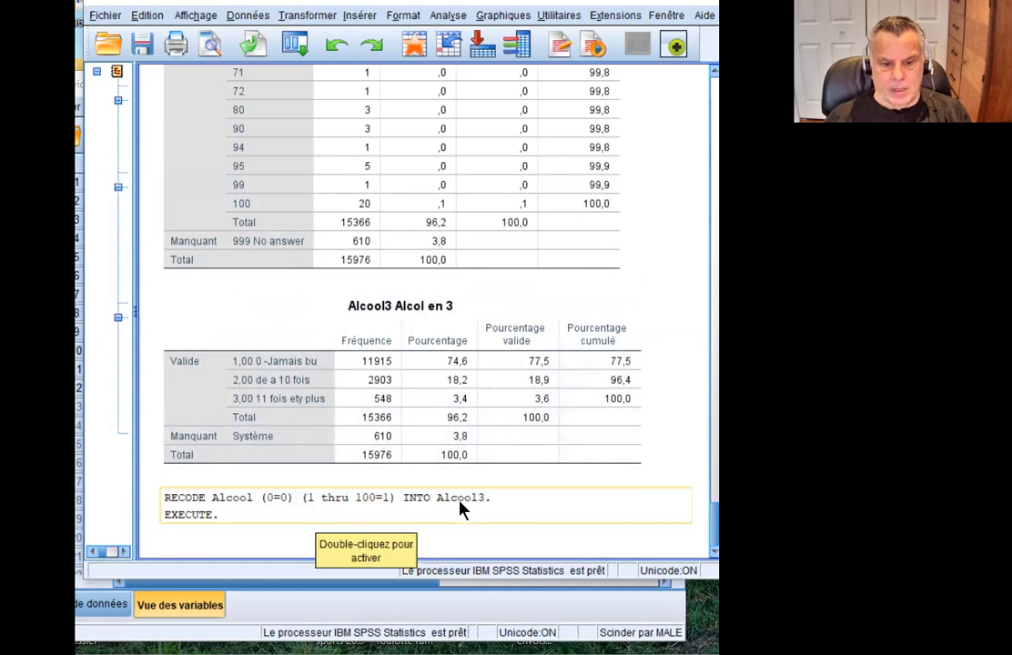
click(255, 17)
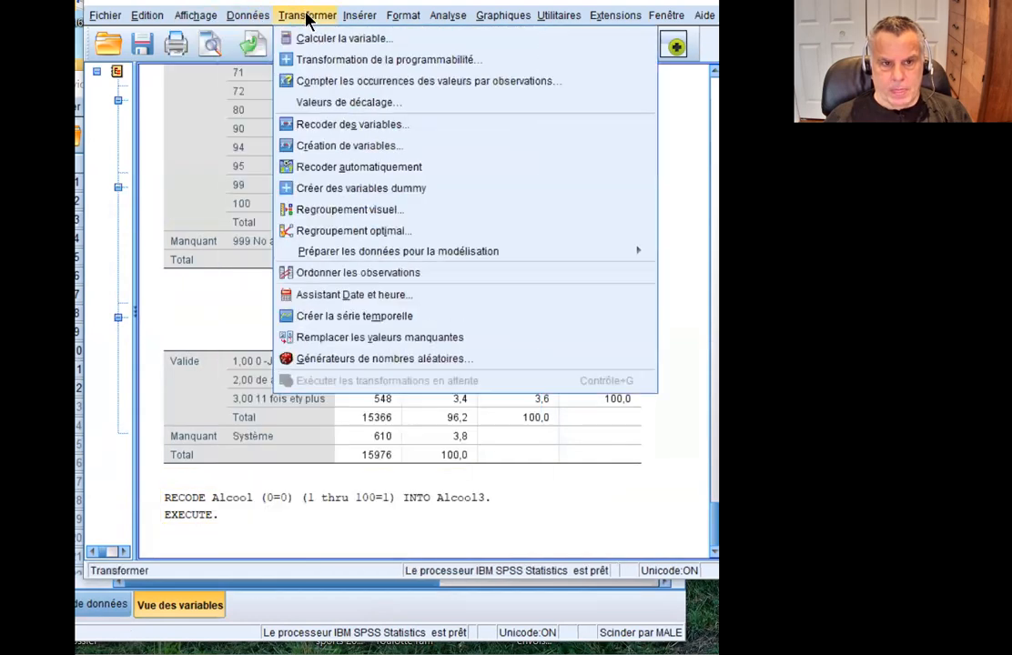
mouse_move(401, 20)
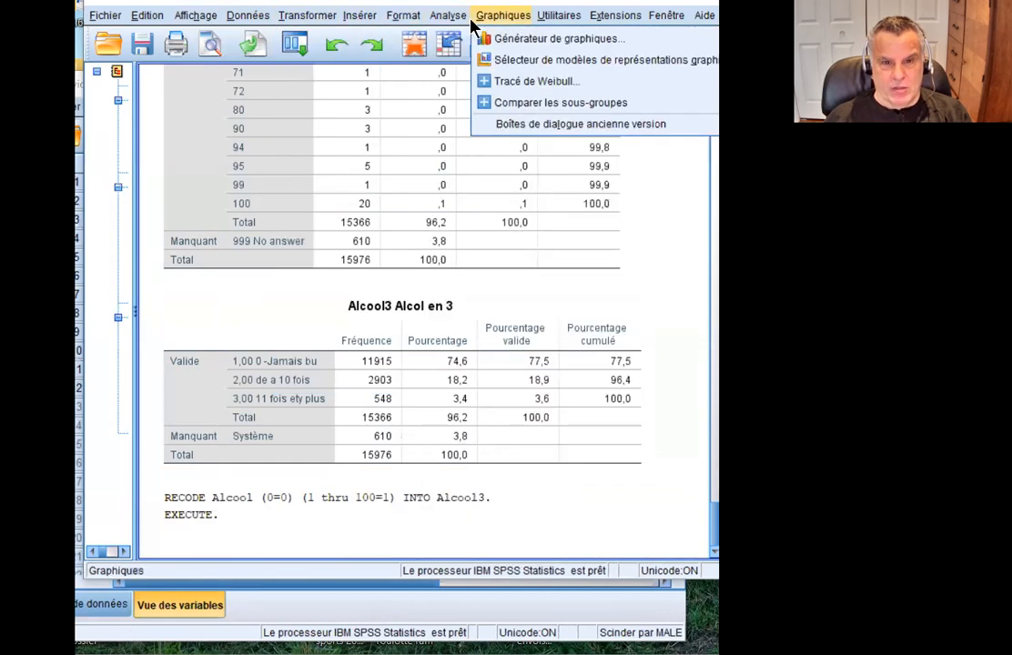
mouse_move(448, 16)
mouse_move(587, 61)
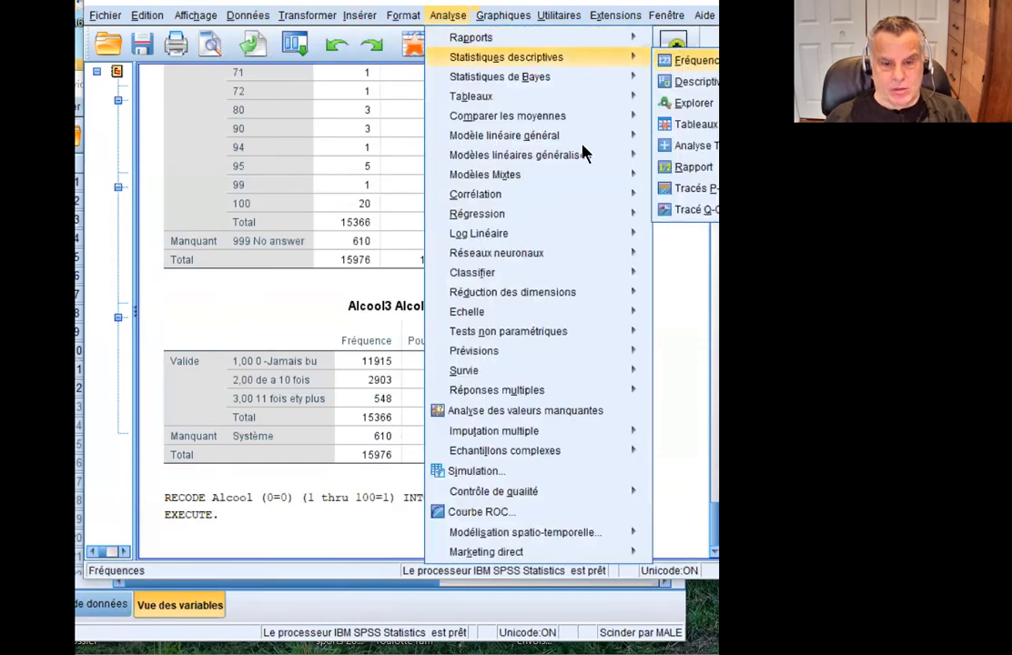
click(687, 61)
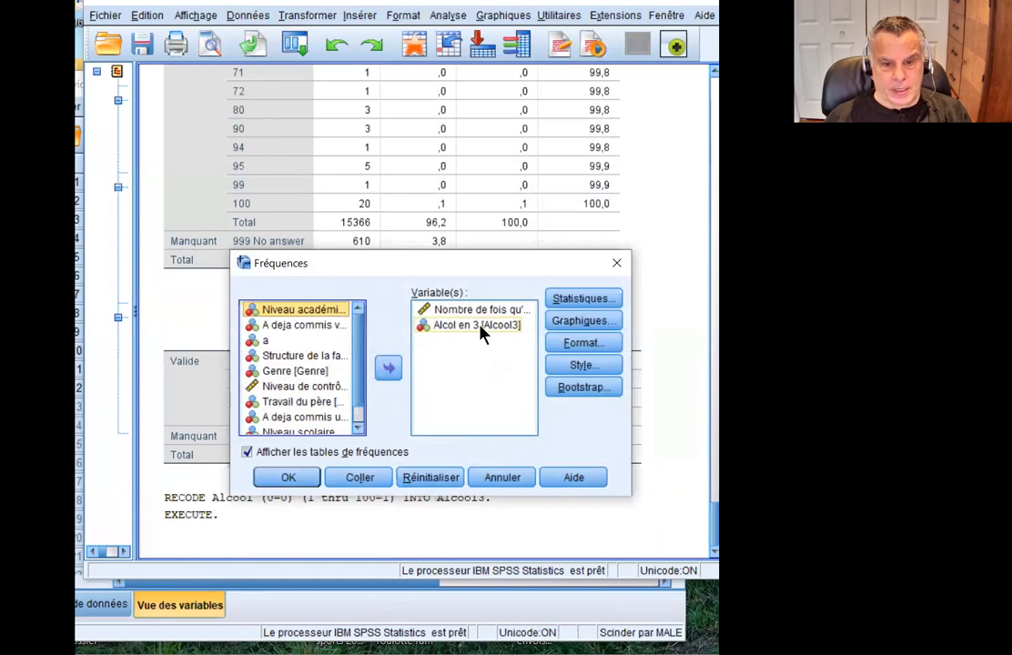
click(503, 477)
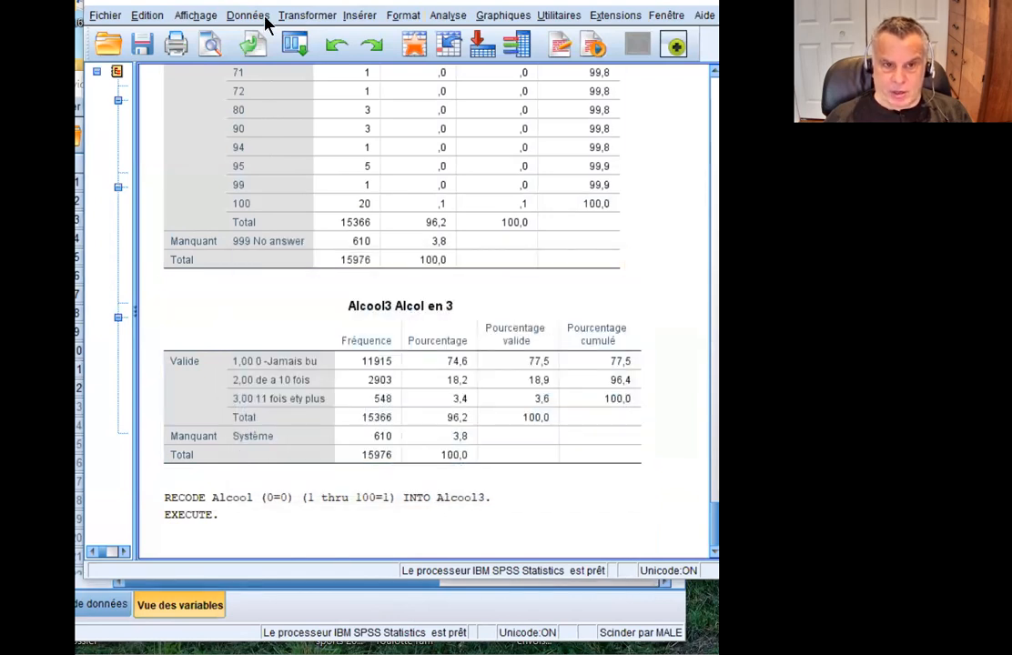
Try to recode Alcool into Alcool2 by entering Alcool2 as the destination name and running the recode with the existing value rules.
click(262, 19)
mouse_move(300, 20)
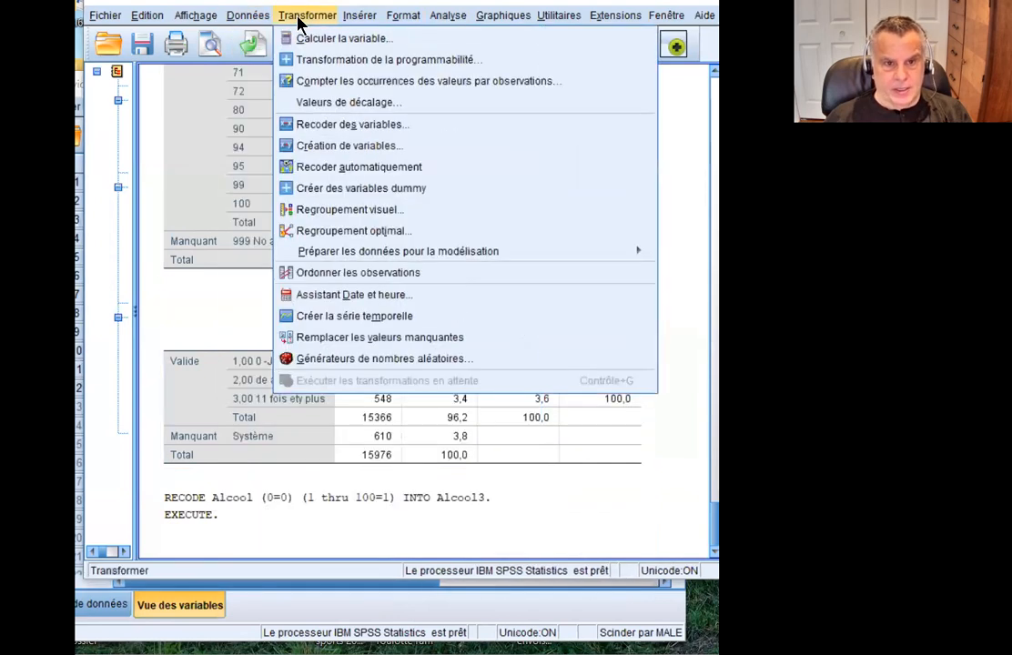
click(320, 148)
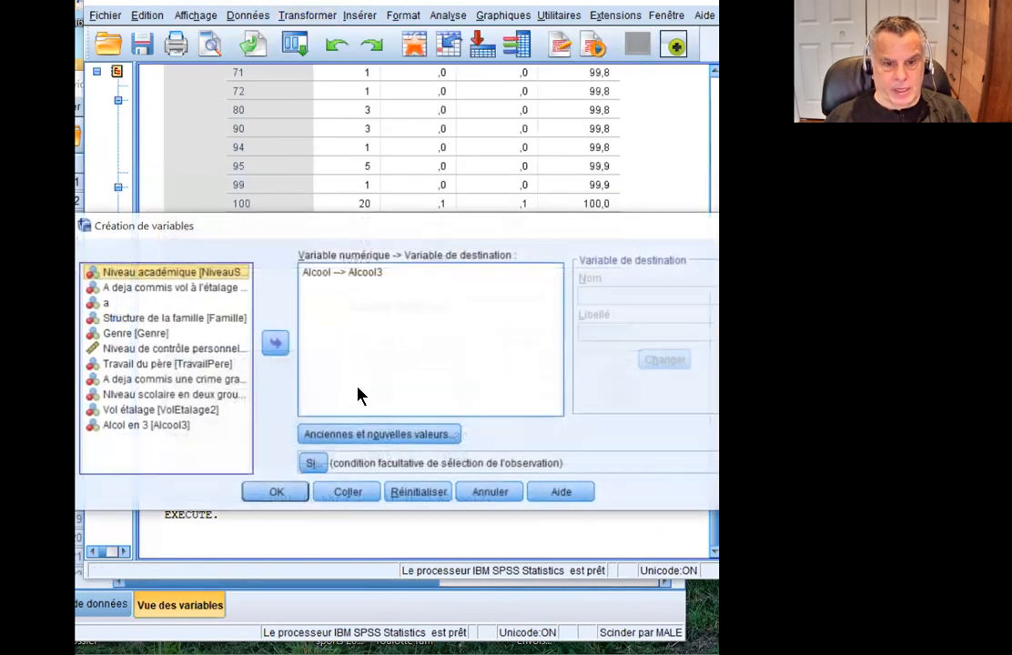
click(381, 273)
click(622, 295)
click(621, 295)
key(BackSpace)
text(2)
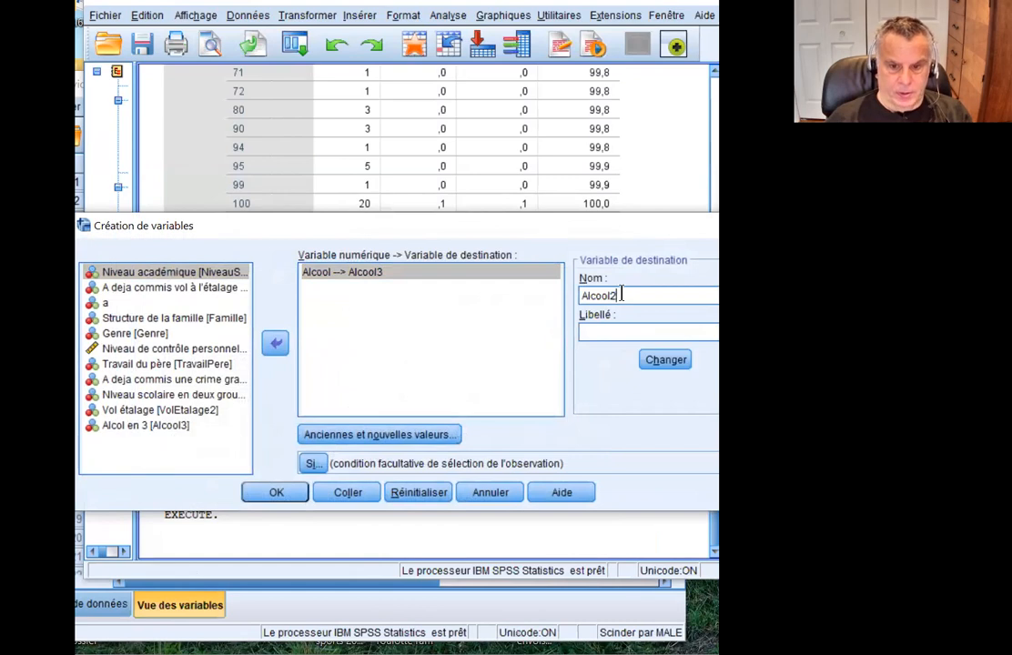
click(417, 436)
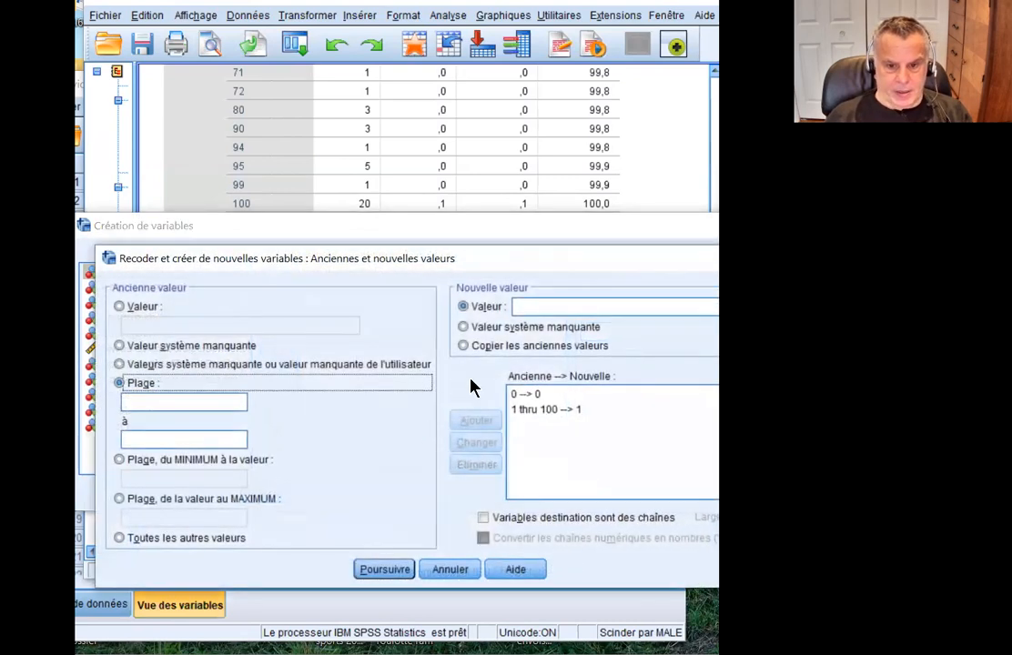
click(384, 571)
click(286, 497)
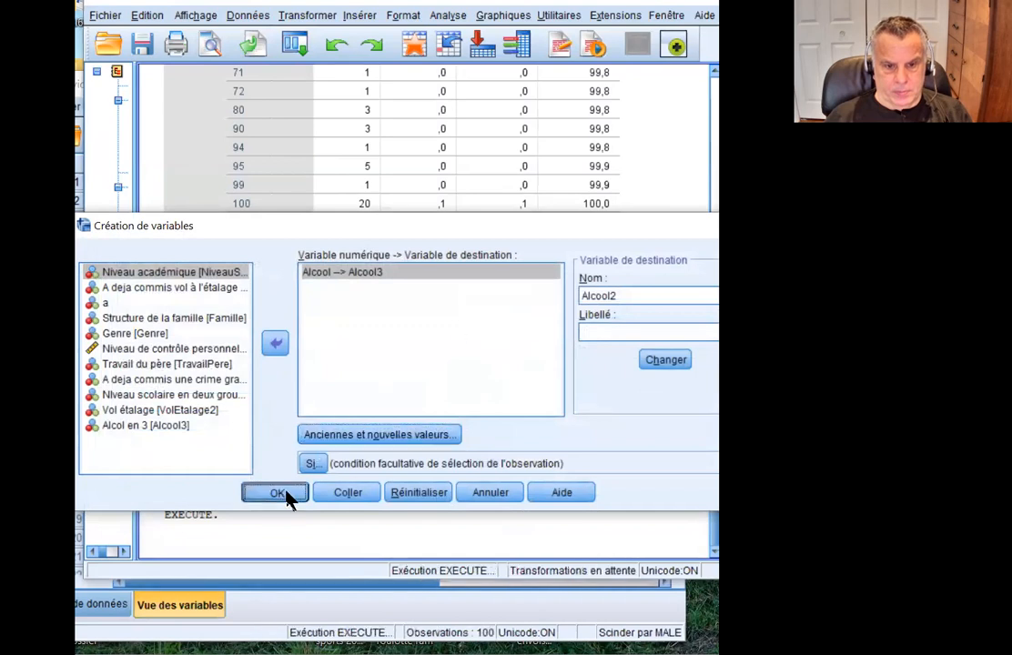
Rerun the frequency tables for Alcool and Alcool3 after the recode.
click(360, 20)
mouse_move(448, 15)
mouse_move(592, 56)
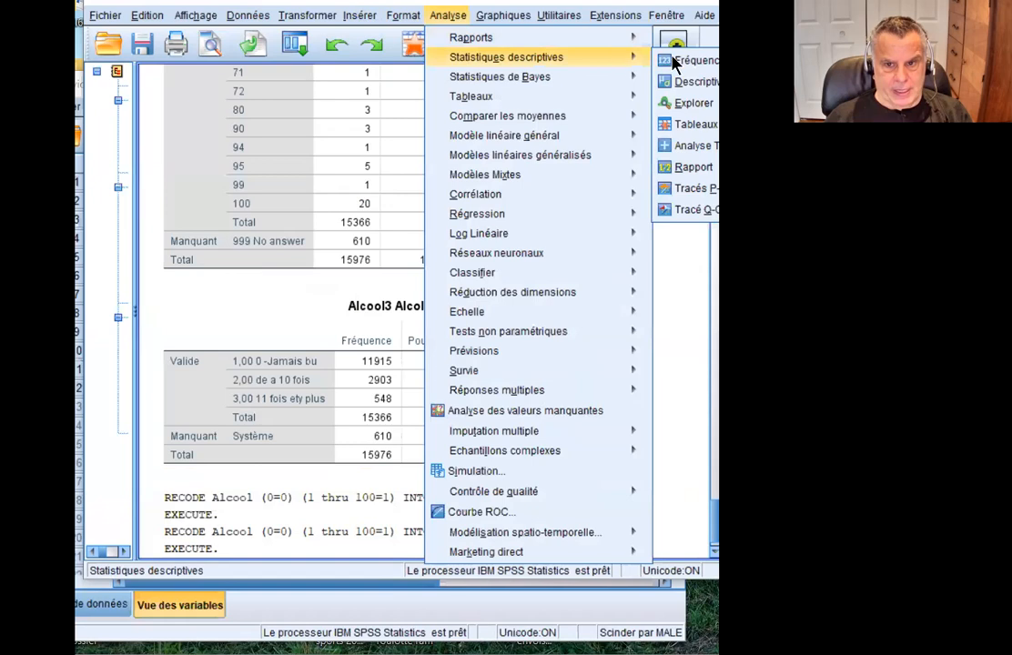
click(680, 61)
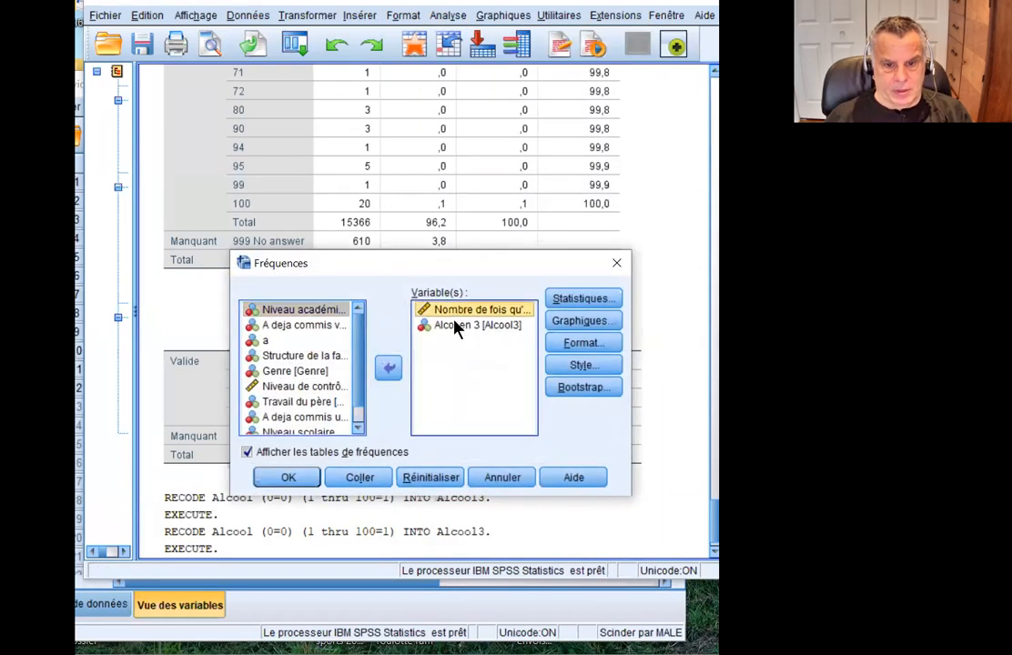
click(455, 325)
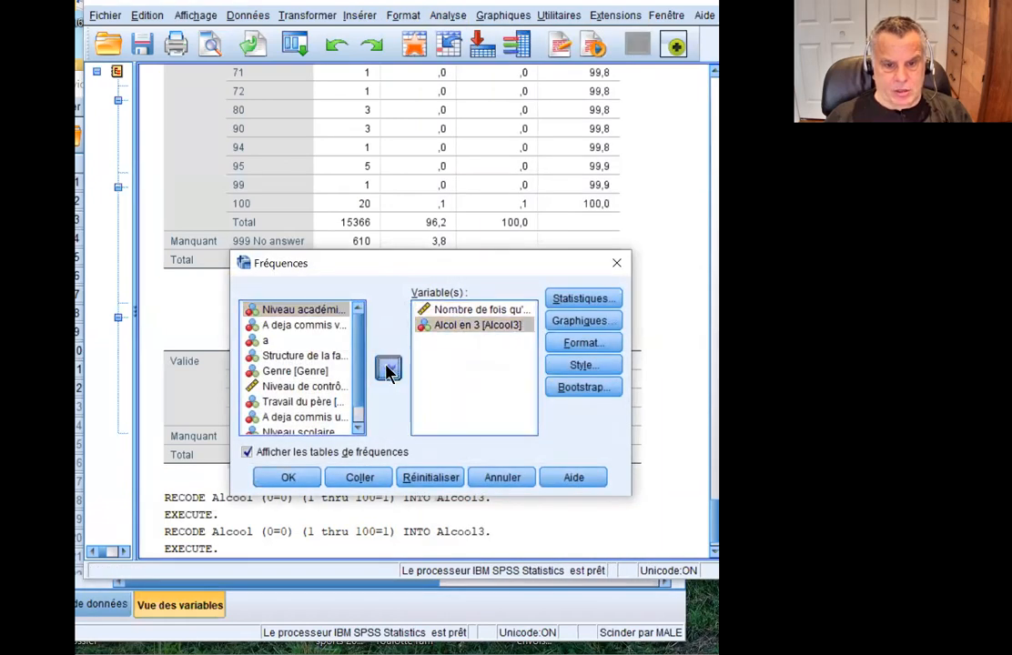
click(387, 368)
click(325, 415)
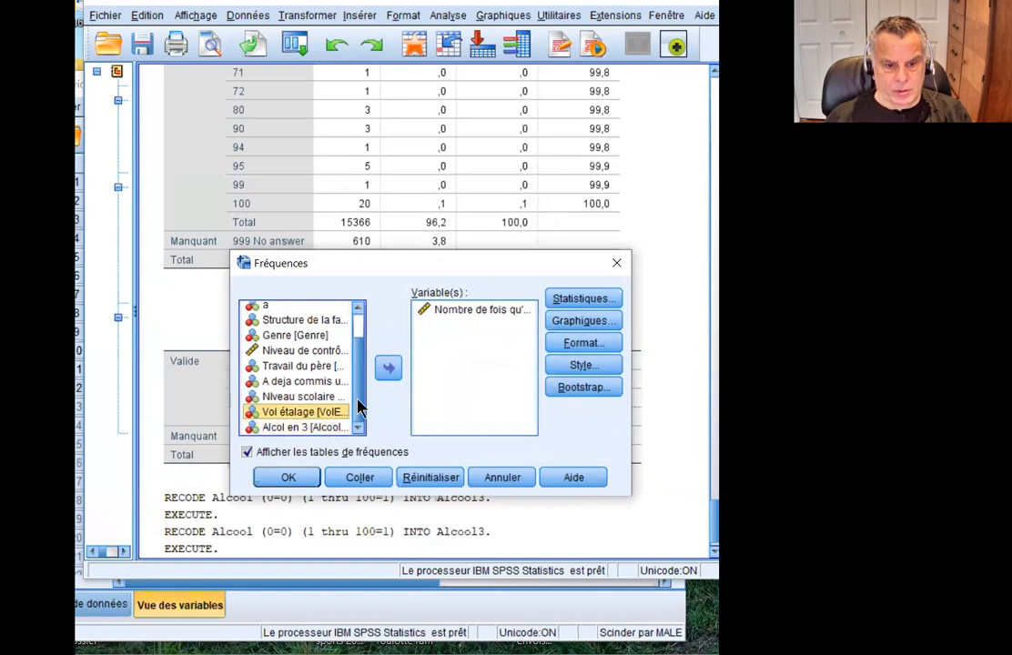
click(335, 427)
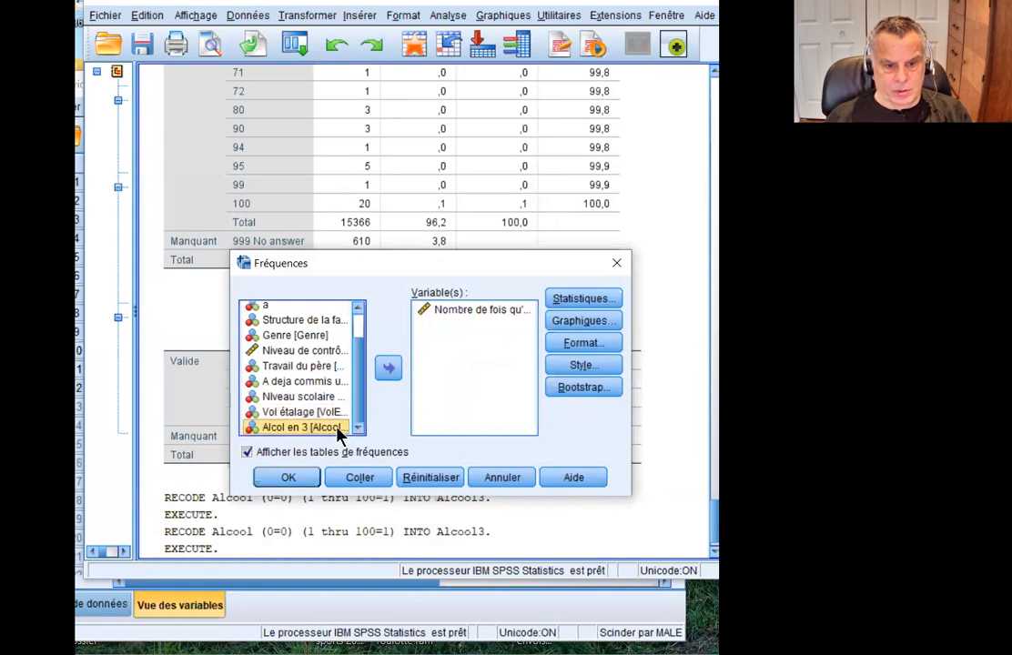
click(390, 373)
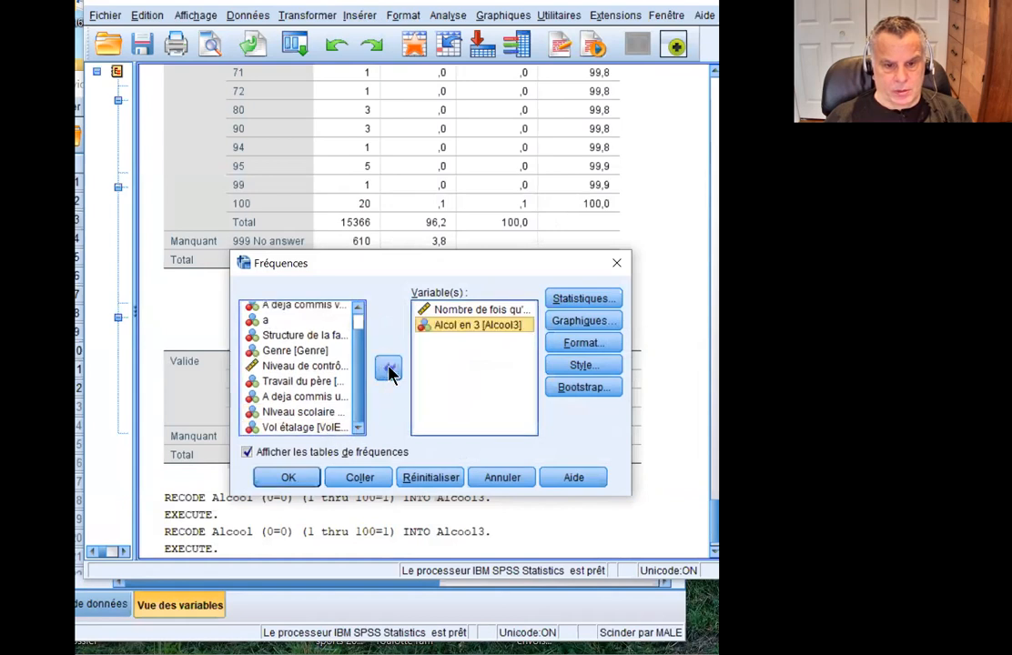
click(316, 479)
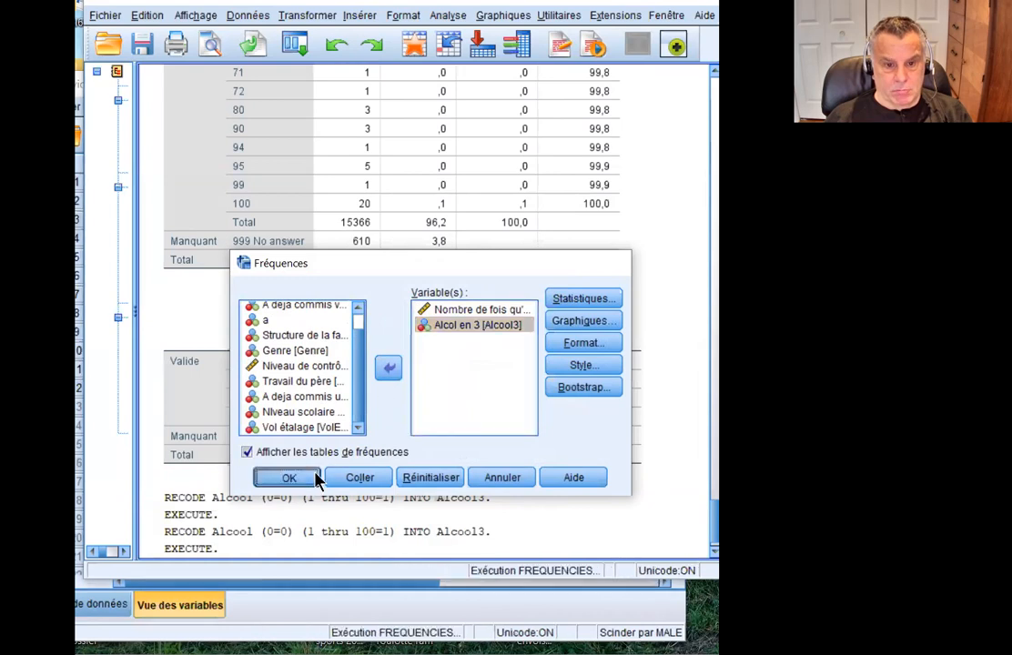
Examine the categories and distribution of Alcool3 in the new frequency table.
scroll(402, 339, down, 15)
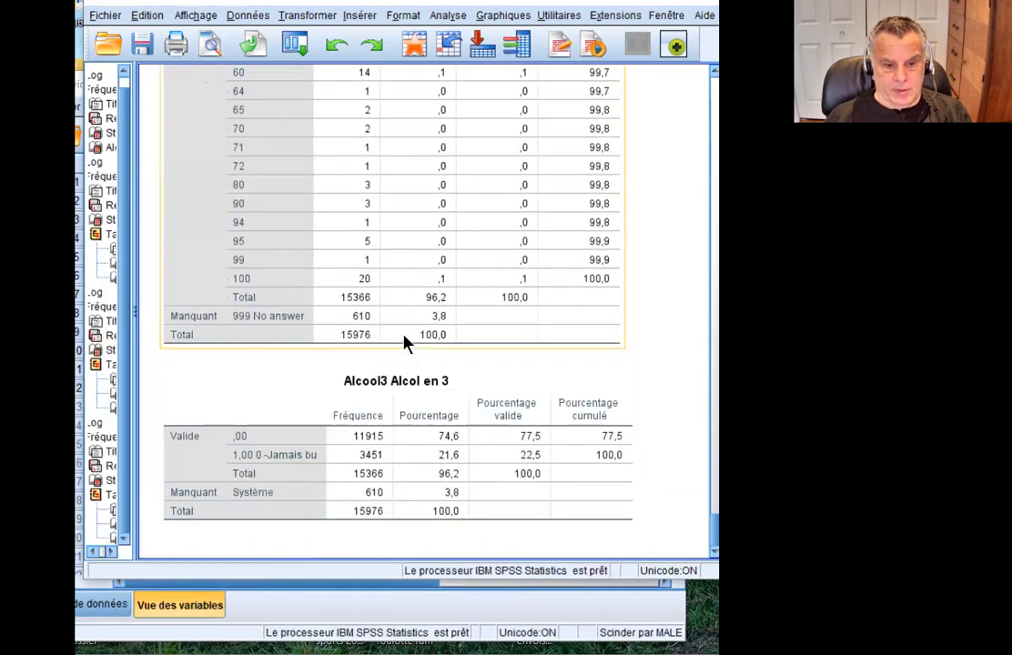
click(305, 539)
click(308, 518)
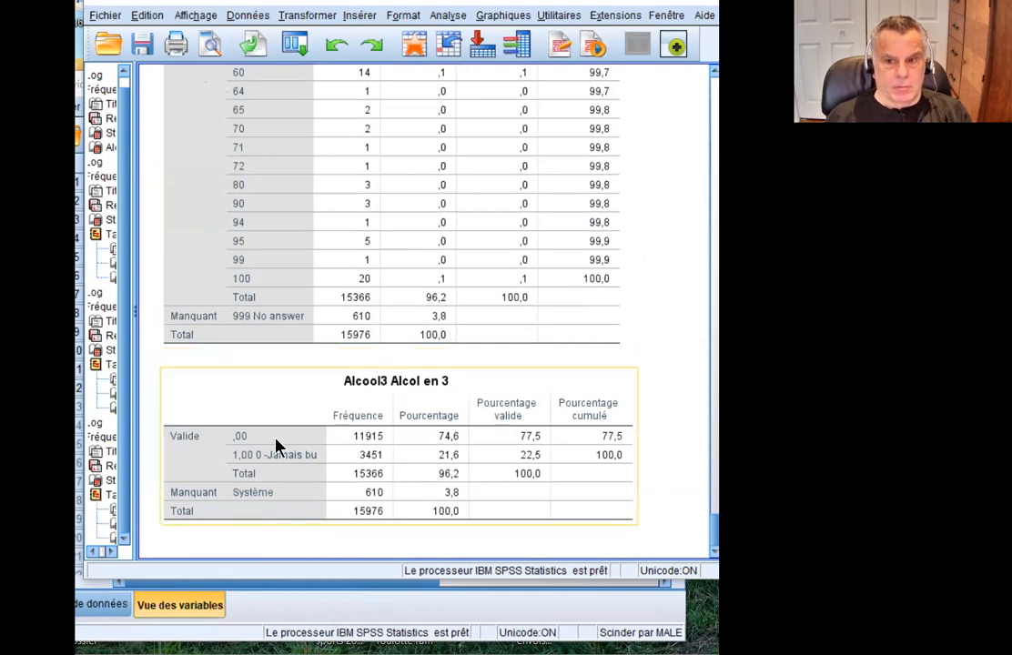
click(282, 546)
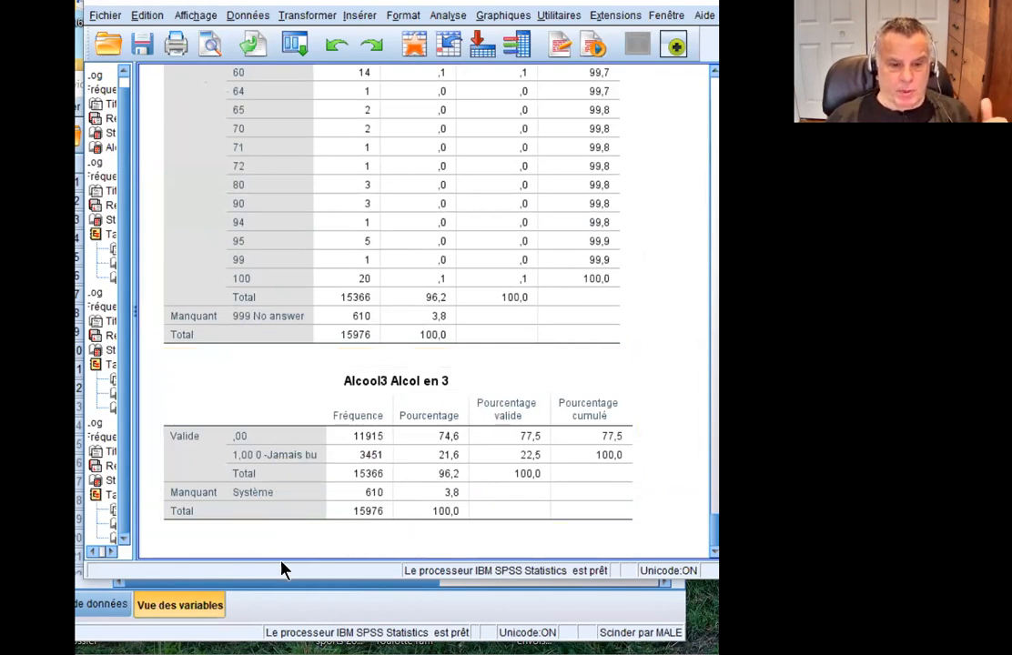
click(266, 446)
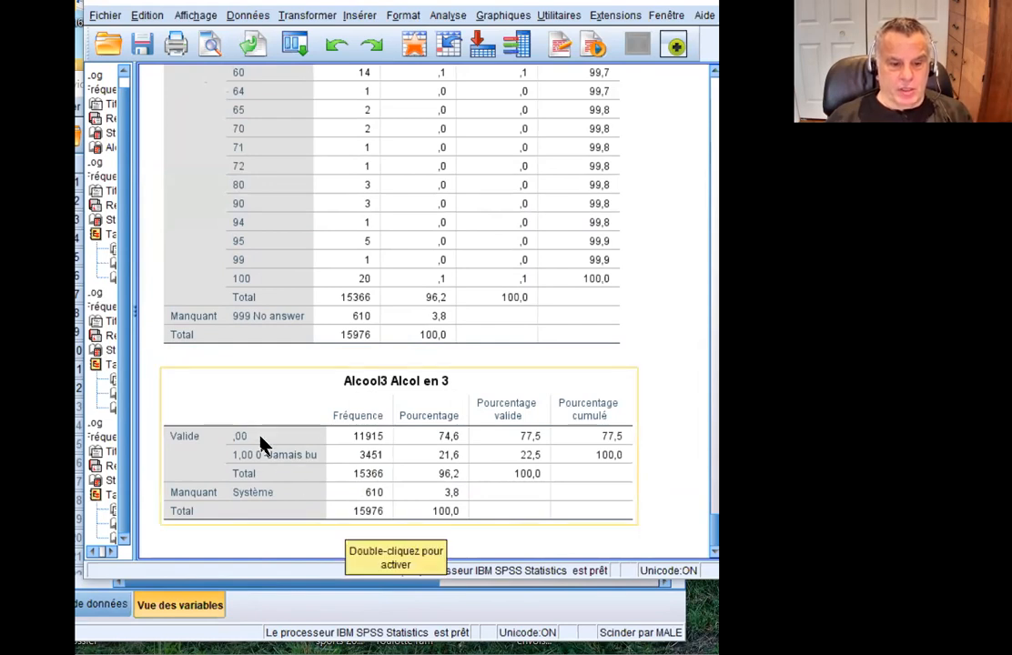
click(339, 537)
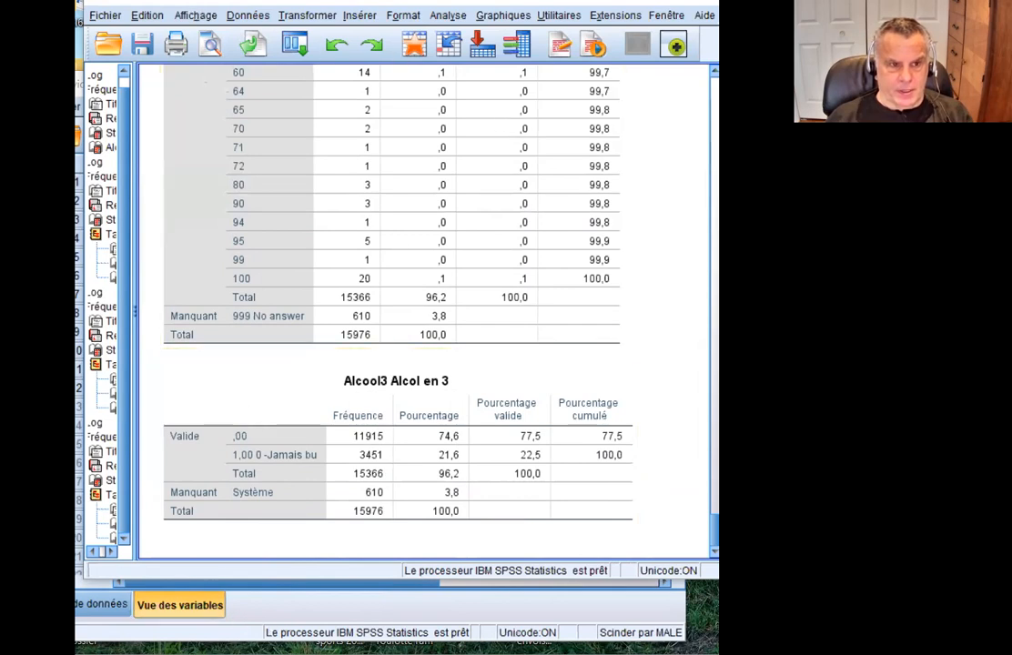
Return to the data editor and delete the Alcool3 variable from the variable list.
key(alt+Tab)
key(alt+space)
double_click(491, 389)
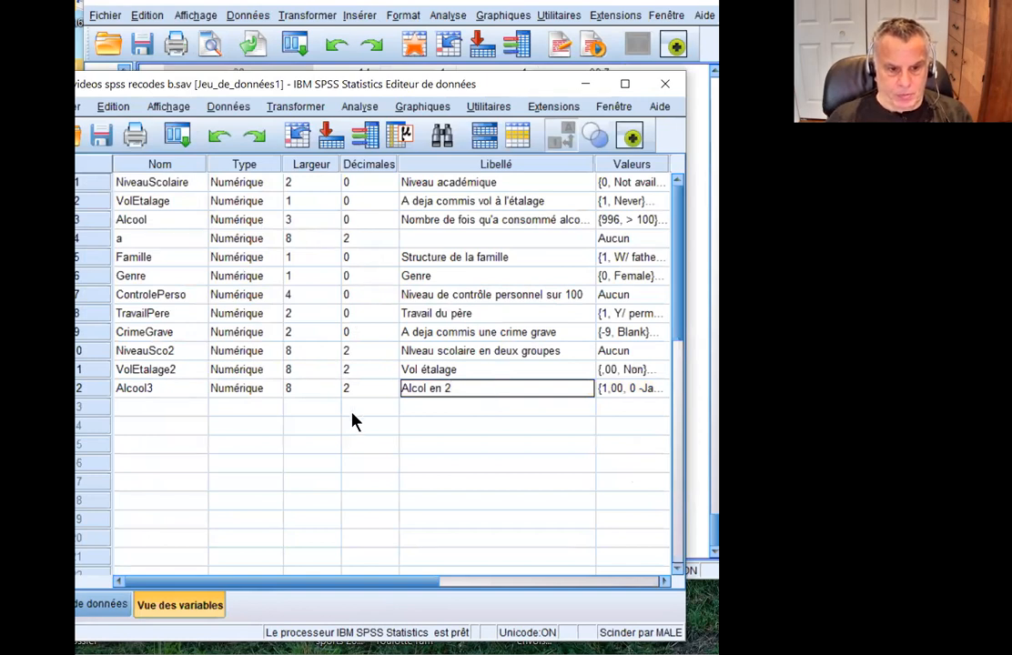
click(578, 411)
click(622, 391)
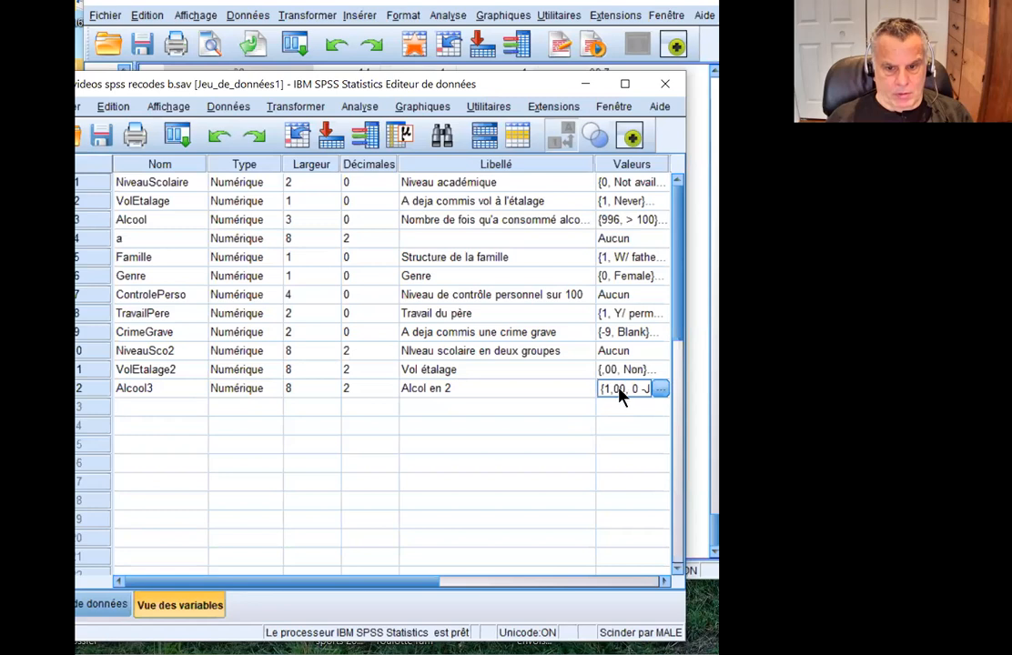
click(78, 391)
key(Delete)
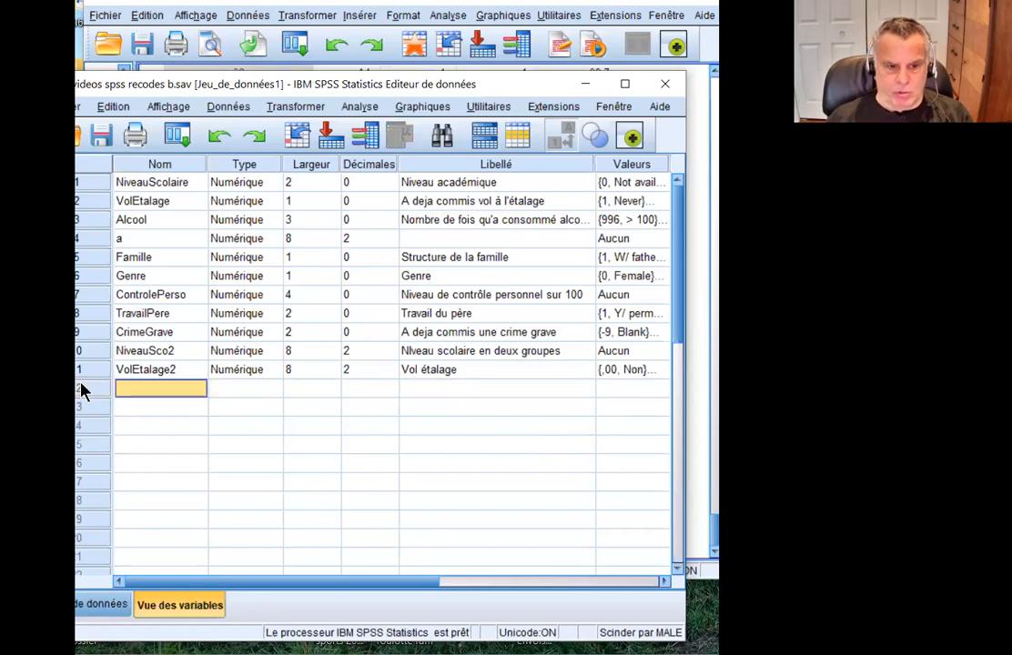
click(242, 408)
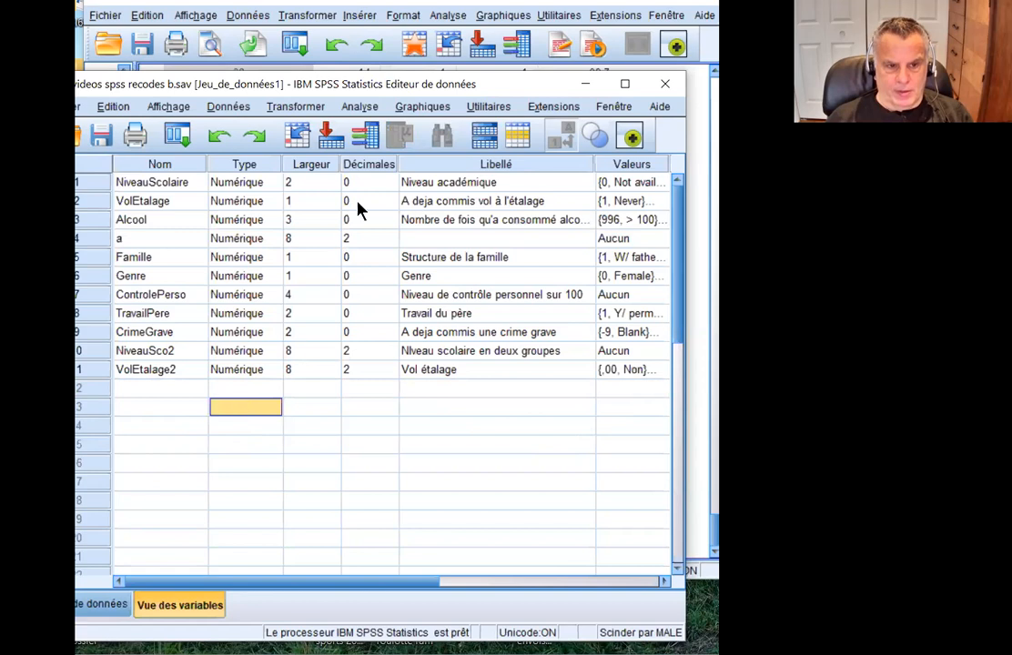
Set the destination name of the Alcool recode into a new variable to Alcool2 and review its old and new value rules.
click(295, 106)
mouse_move(223, 106)
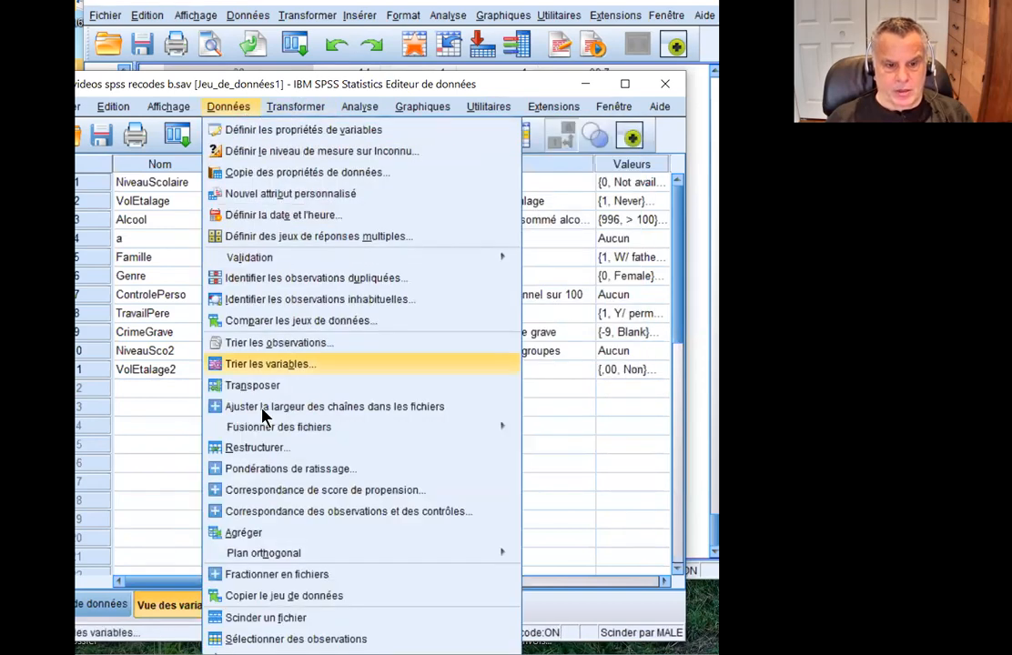
mouse_move(290, 107)
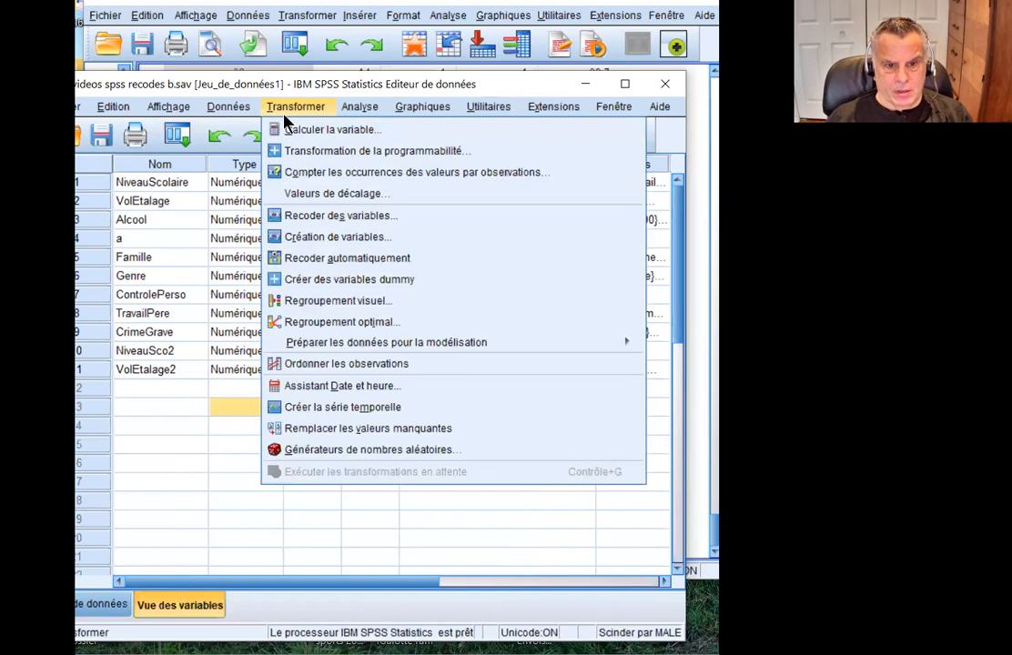
click(337, 237)
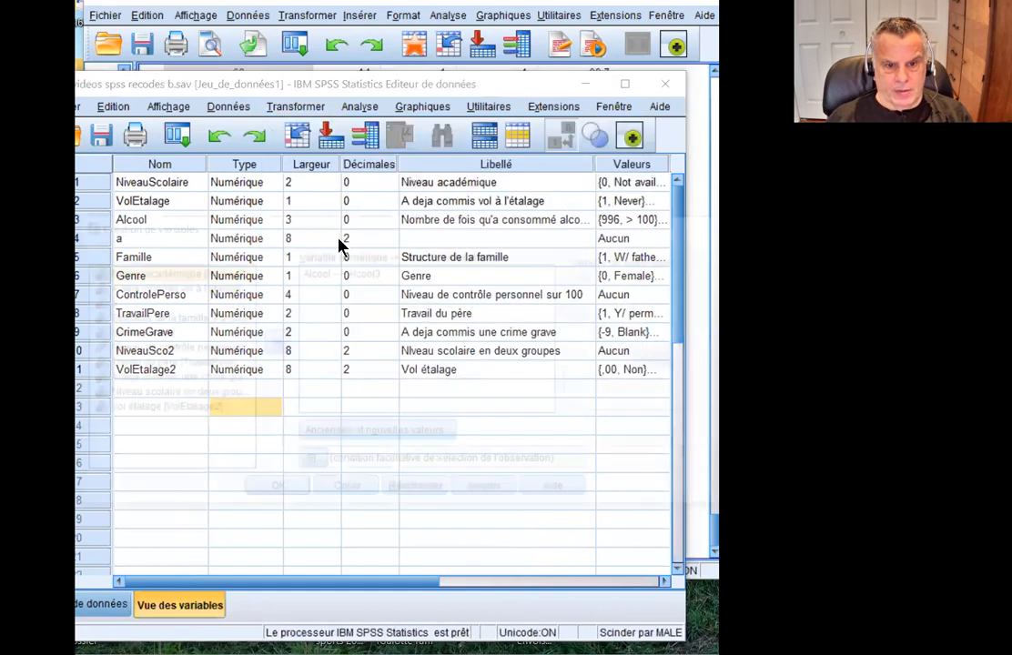
click(325, 273)
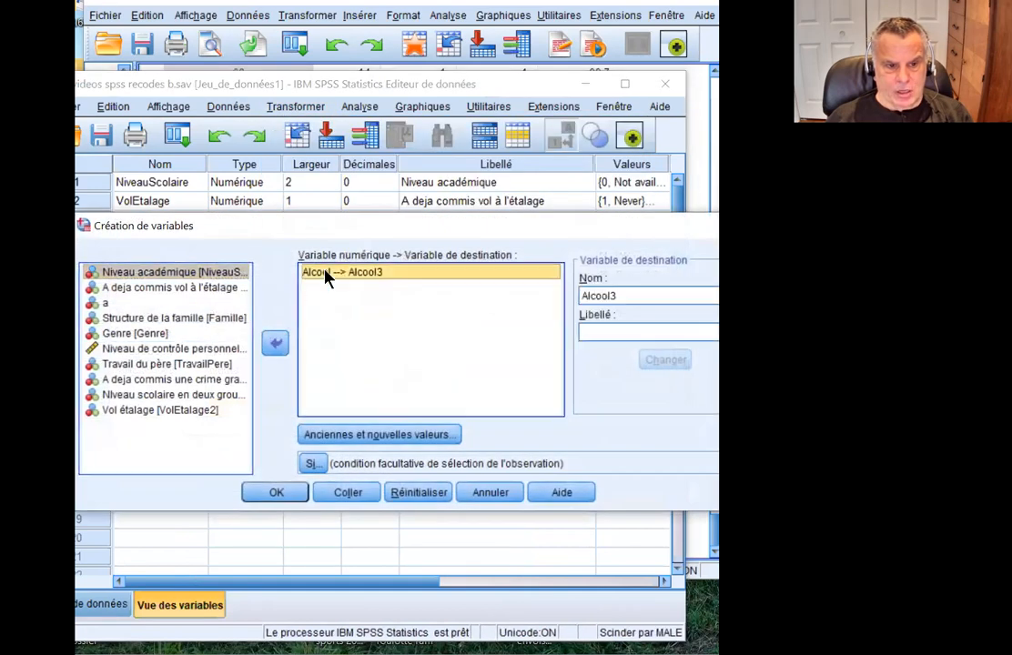
click(597, 296)
click(597, 298)
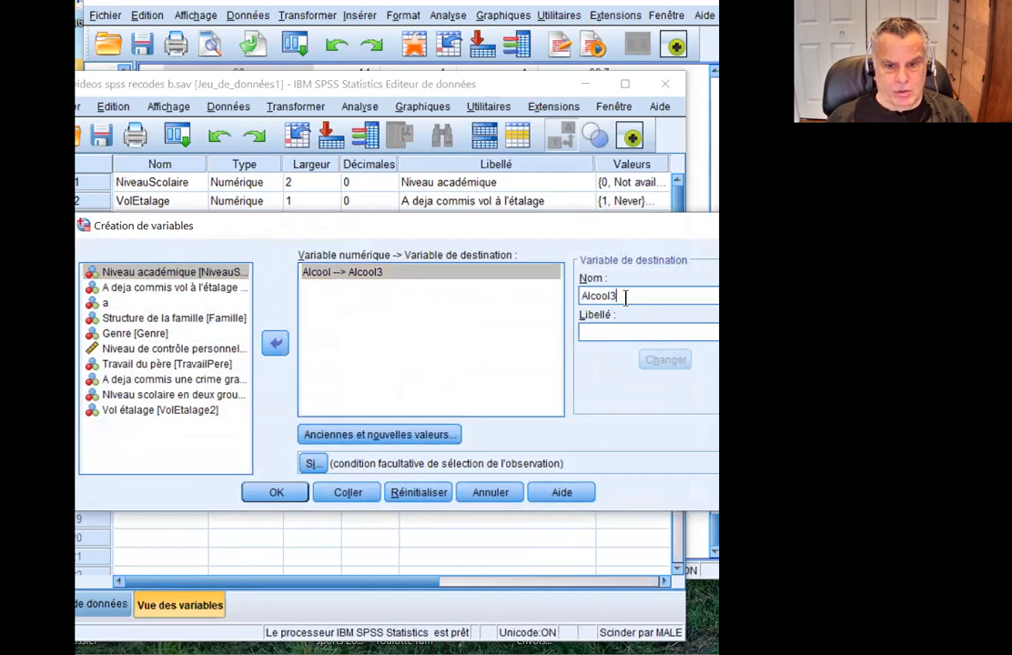
key(BackSpace)
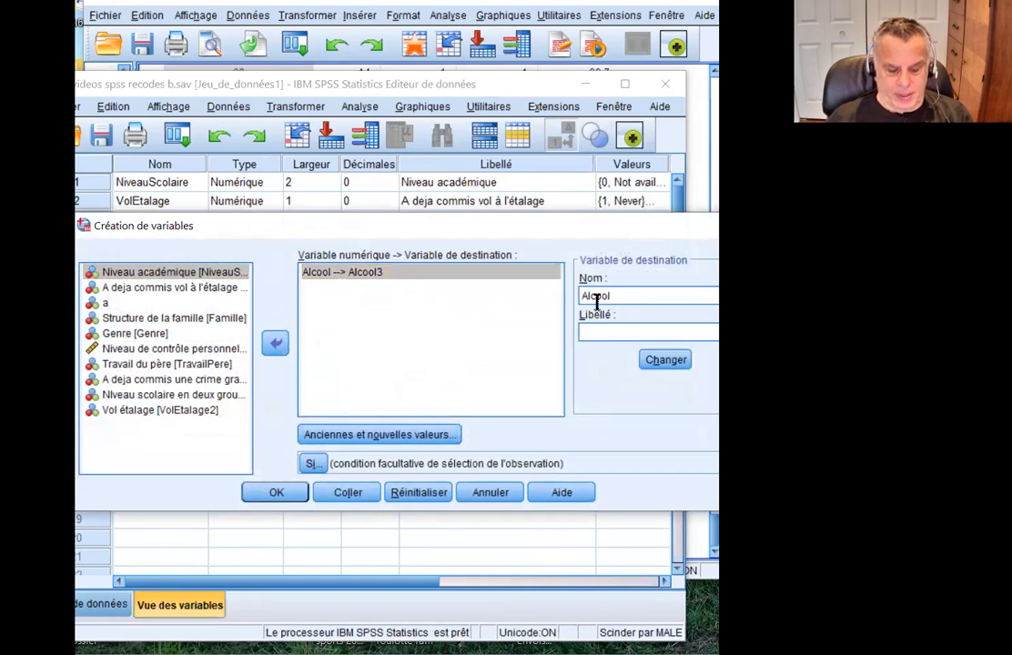
click(397, 437)
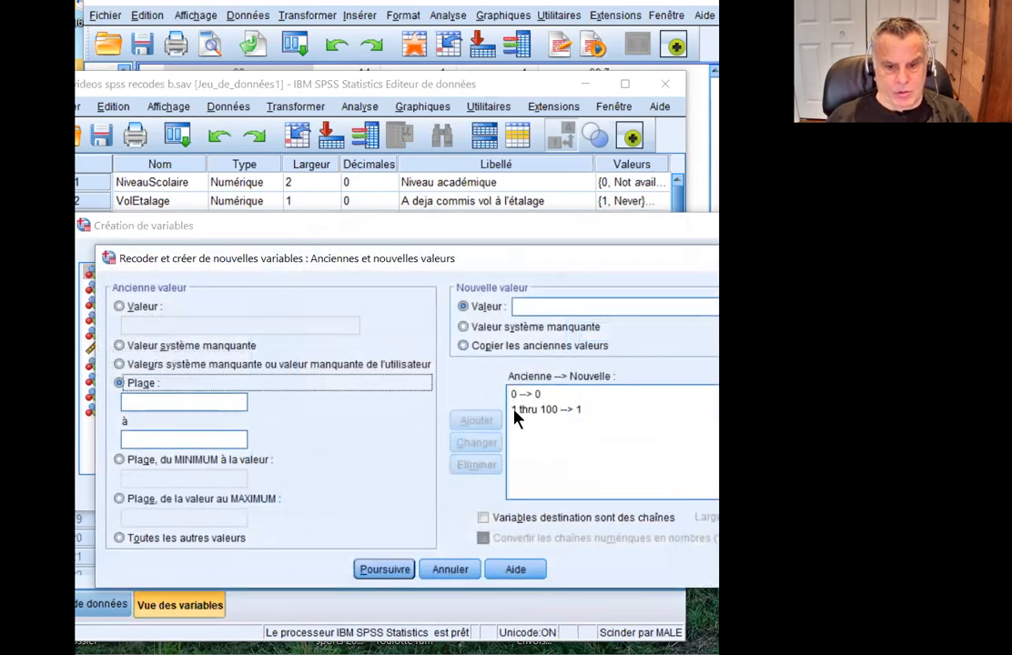
click(384, 571)
Label the destination variable "Alcool en 2 groupes", apply the new name and label, and run the recode.
click(628, 332)
text(Alcool e)
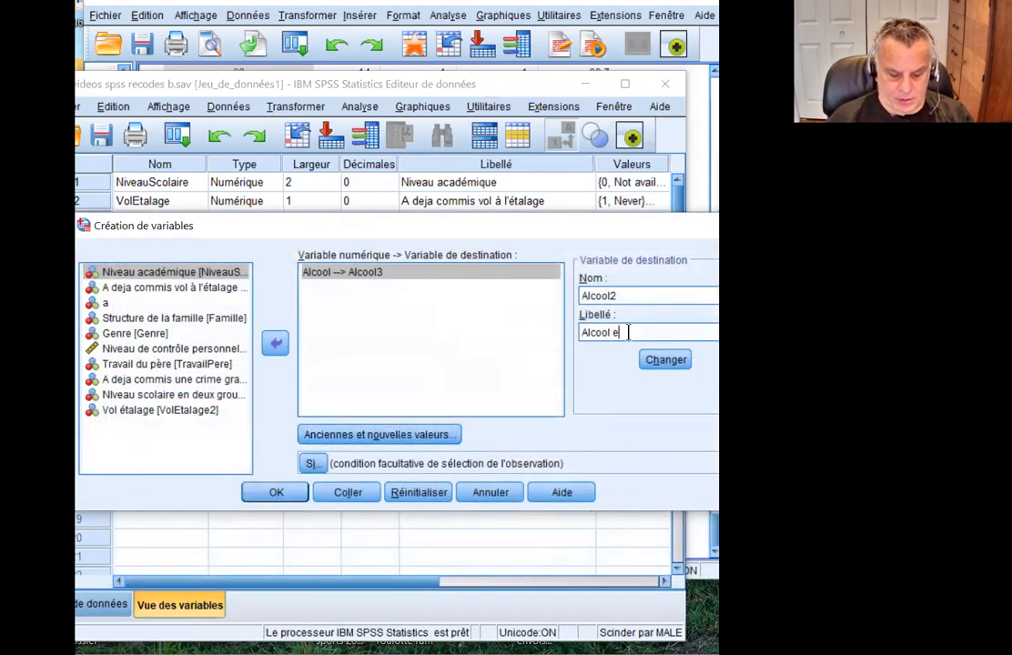
text(n 2 groupes)
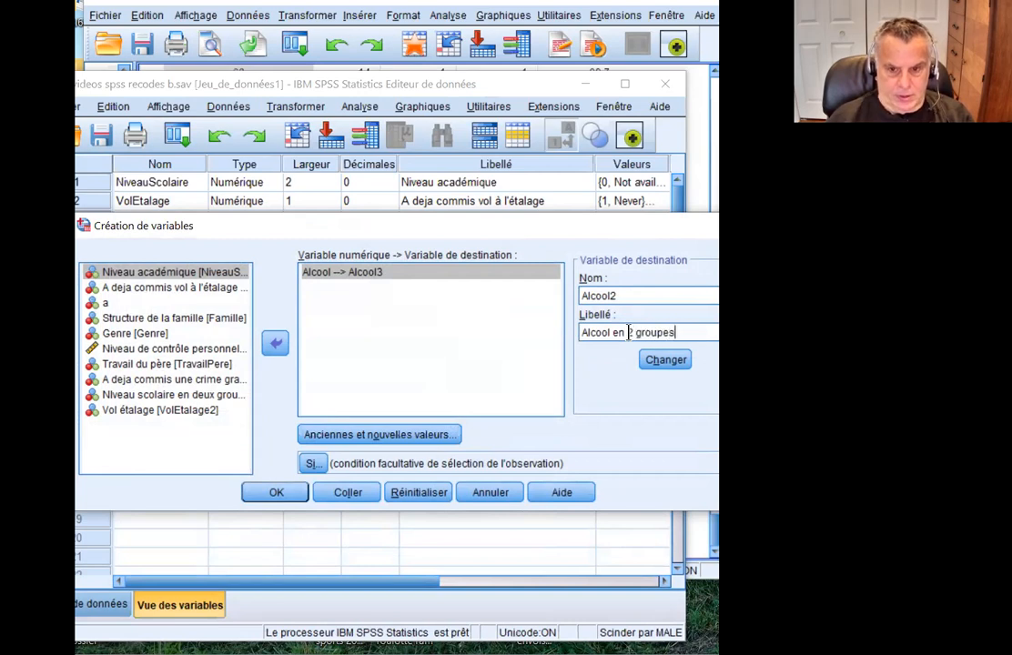
click(666, 363)
click(278, 495)
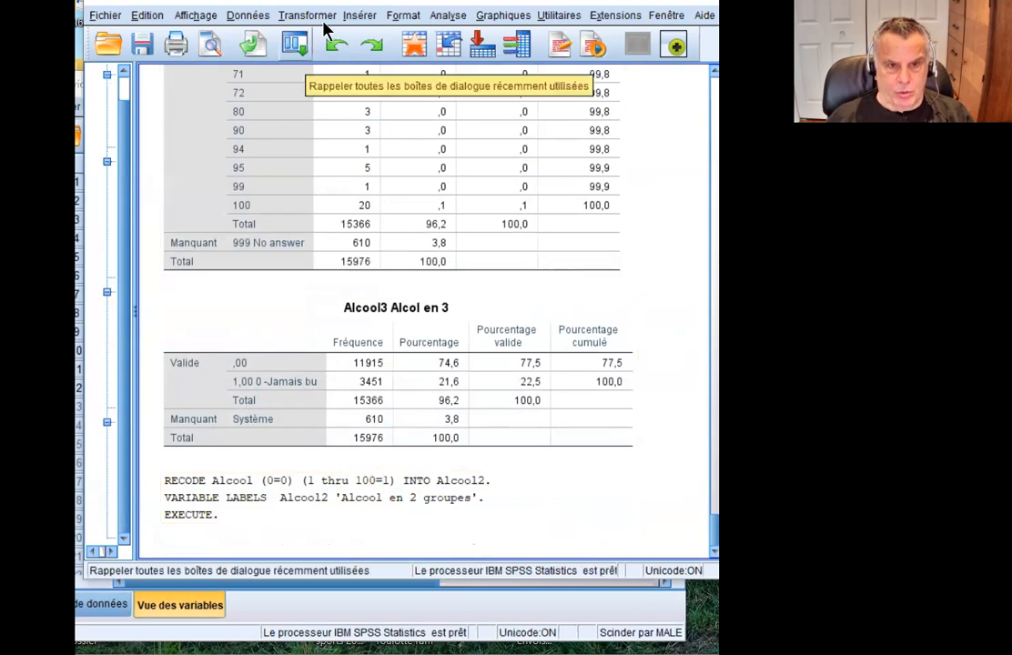
Add Alcool2 alongside Alcool in the frequencies analysis and produce the frequency tables.
click(496, 16)
mouse_move(448, 16)
mouse_move(596, 58)
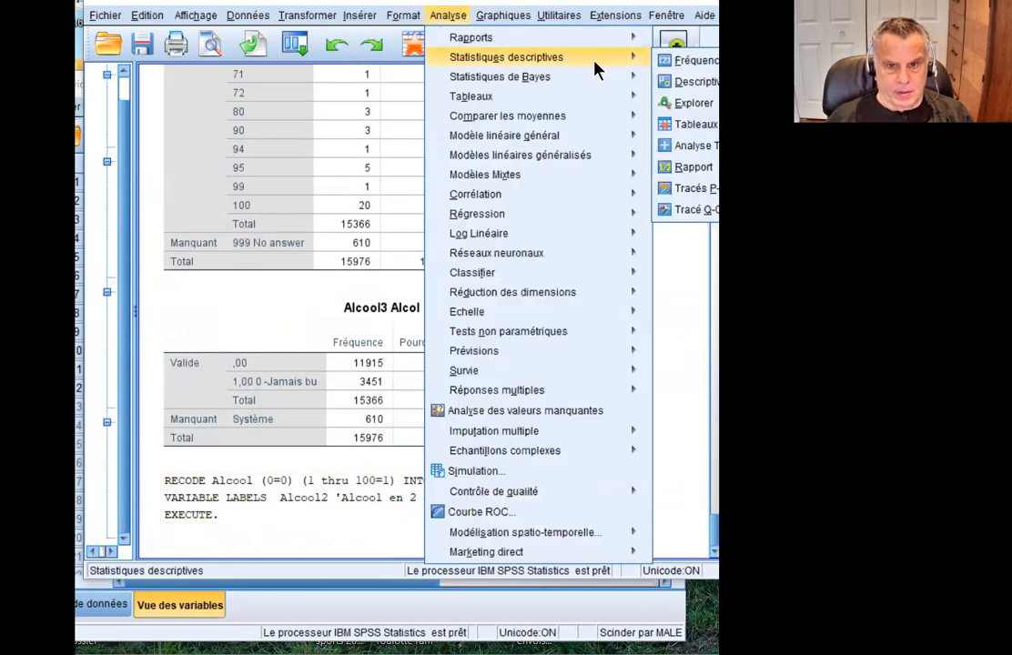
click(669, 62)
scroll(344, 400, down, 1)
click(330, 426)
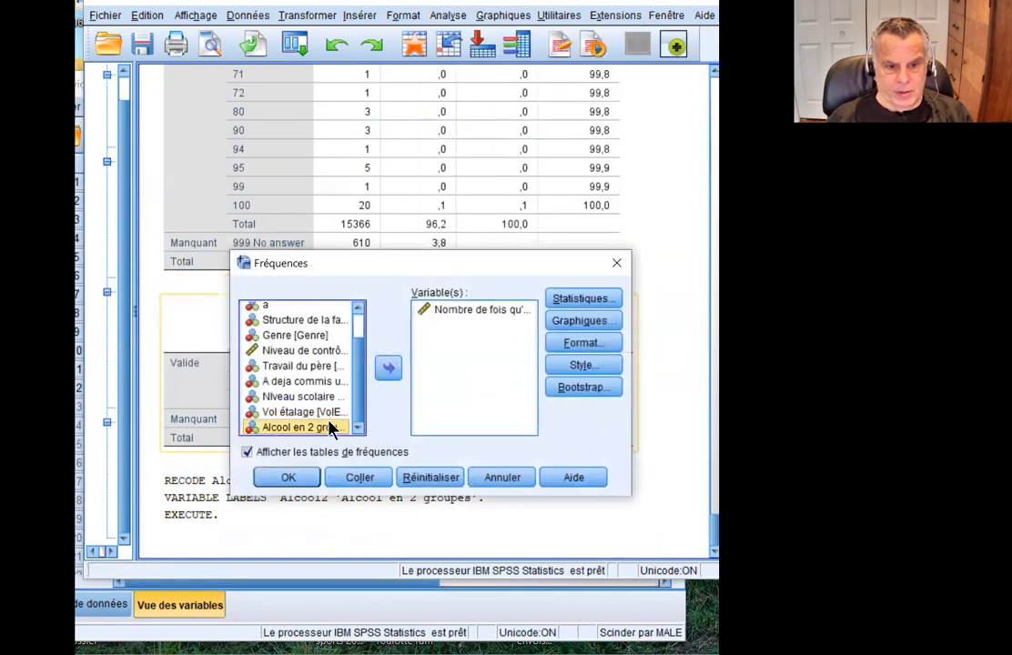
click(387, 367)
click(289, 477)
Compare the Alcool2 frequency table with the original Alcool table to check the two-group recode.
scroll(427, 333, down, 15)
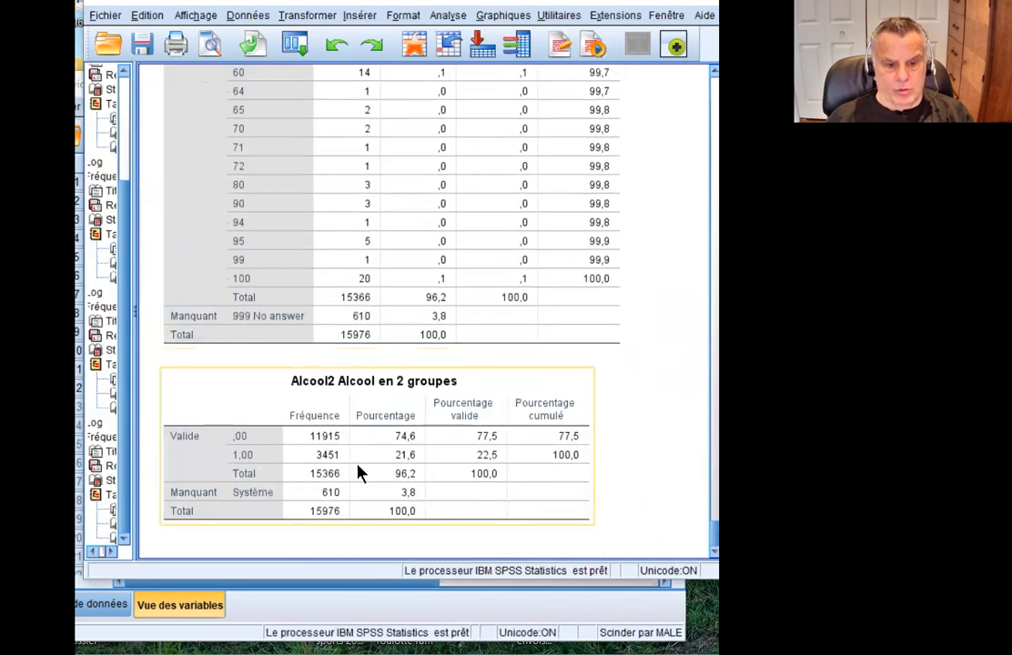
scroll(355, 442, up, 20)
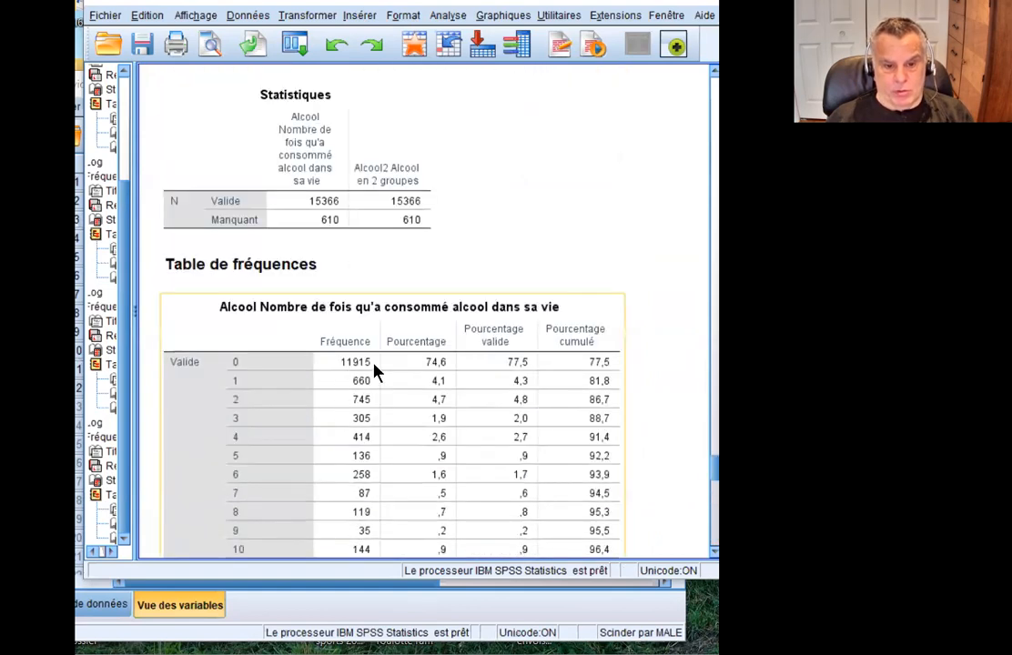
scroll(362, 382, down, 20)
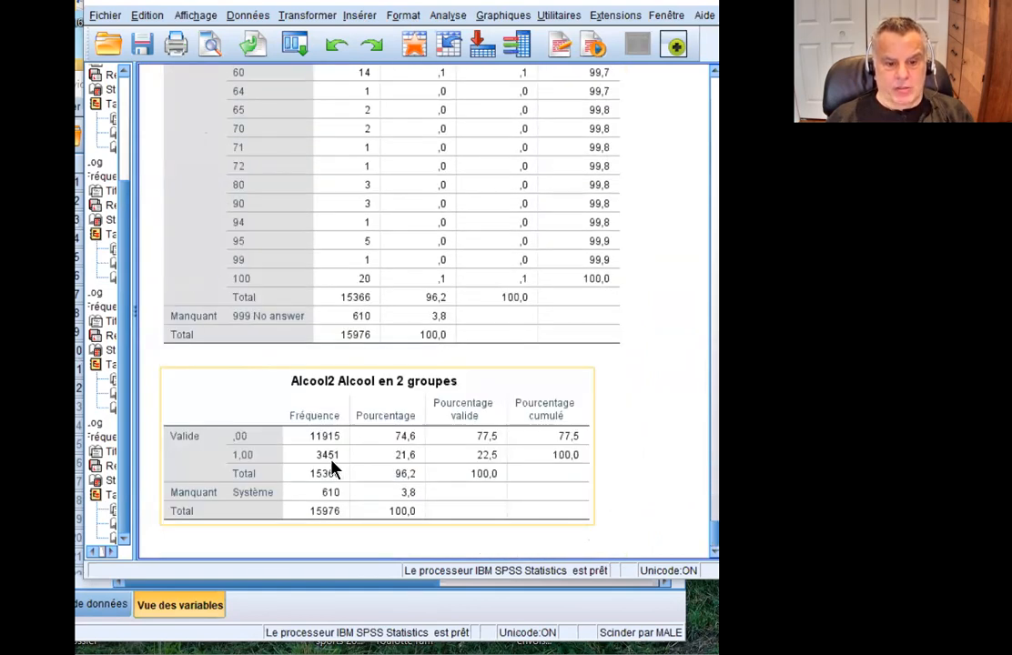